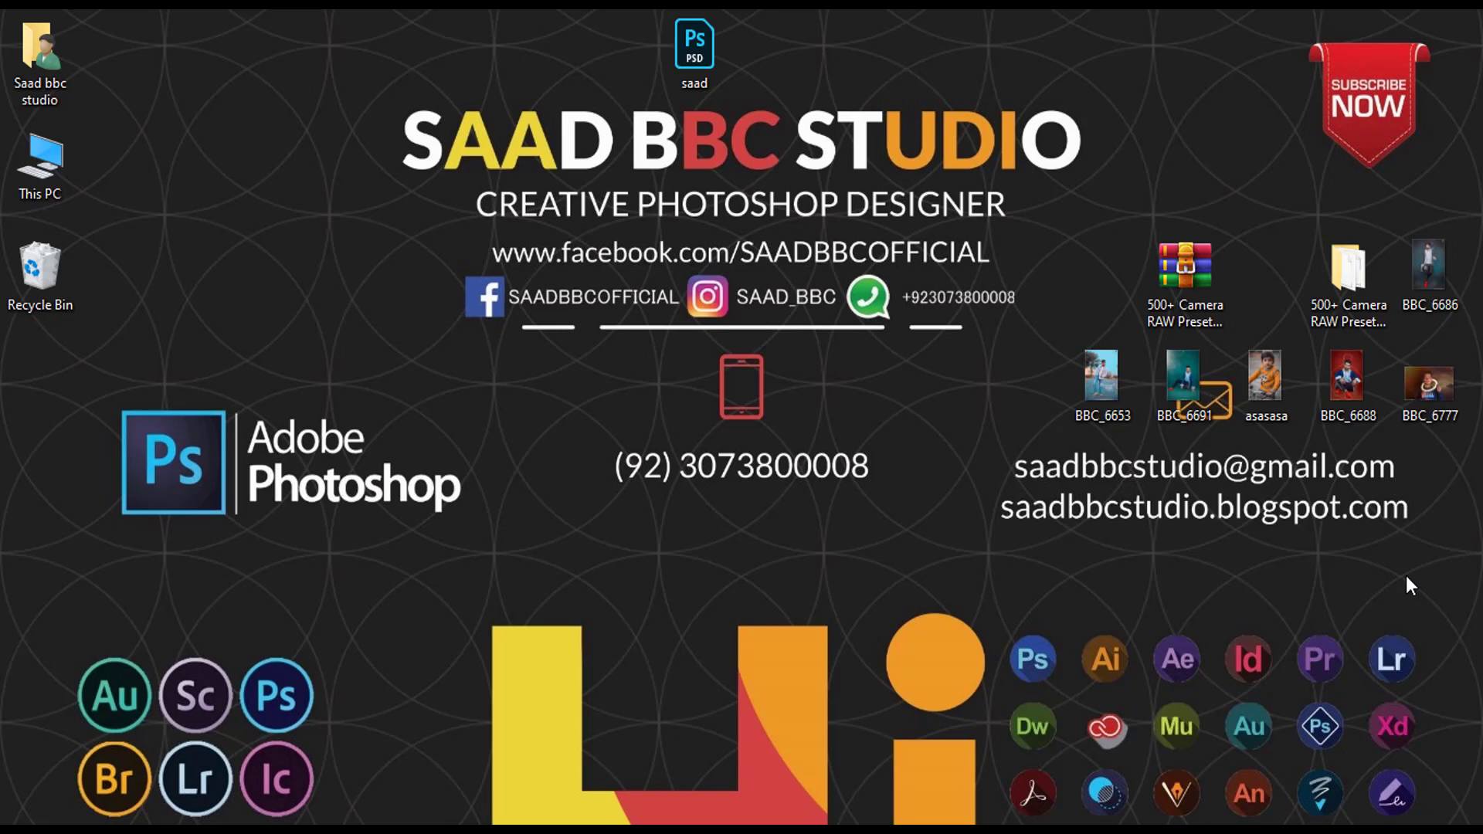
- Open the 500+ Camera RAW Presets SAAD BBC STUDIO folder and view its XMP files as extra-large icons
{"action": "double_click", "coordinate": [1339, 284]}
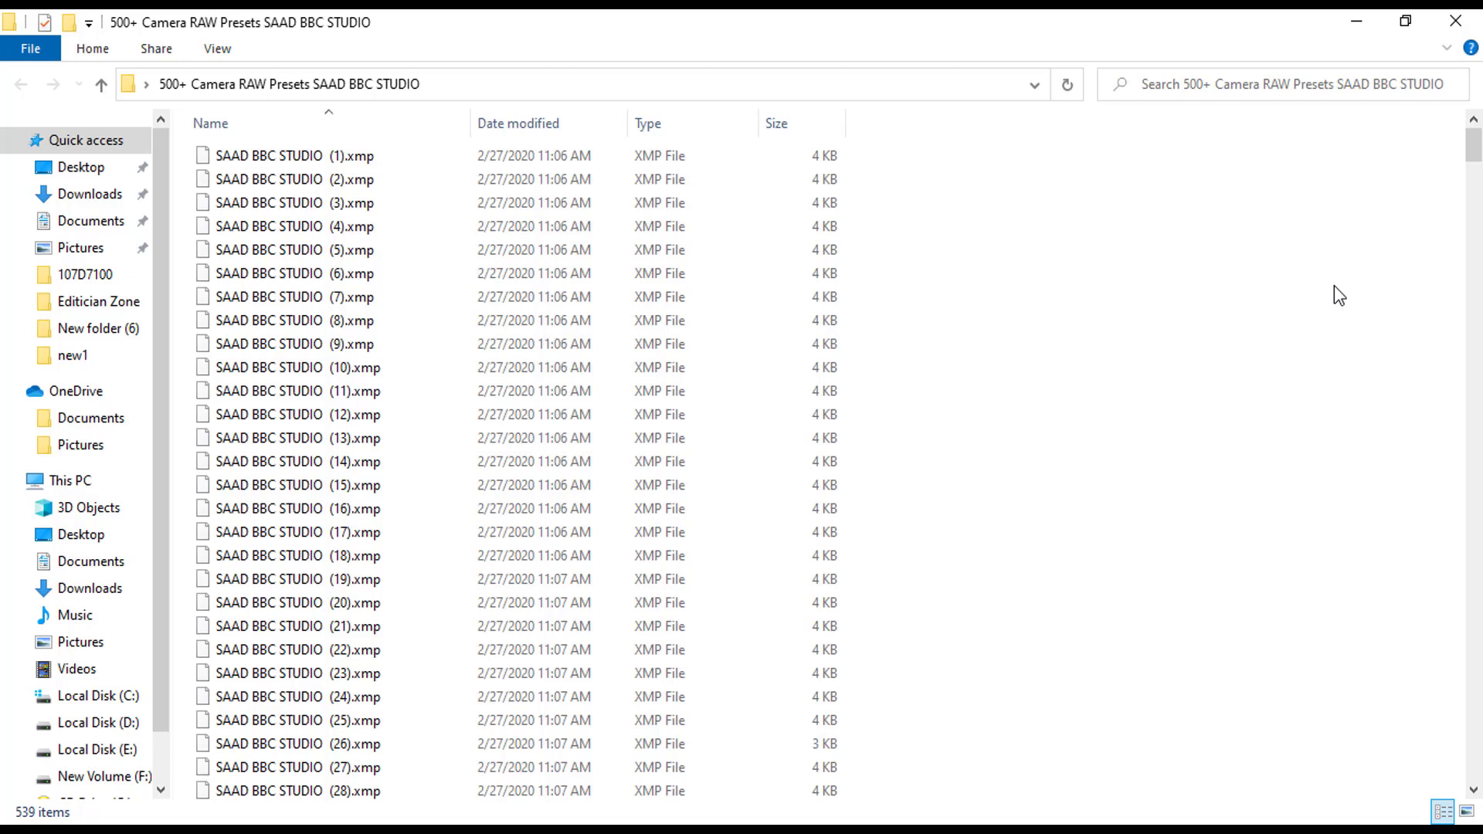
{"action": "right_click", "coordinate": [1132, 265]}
{"action": "mouse_move", "coordinate": [1067, 272]}
{"action": "left_click", "coordinate": [1004, 282]}
{"action": "scroll", "coordinate": [1305, 155], "scroll_direction": "down", "scroll_amount": 3}
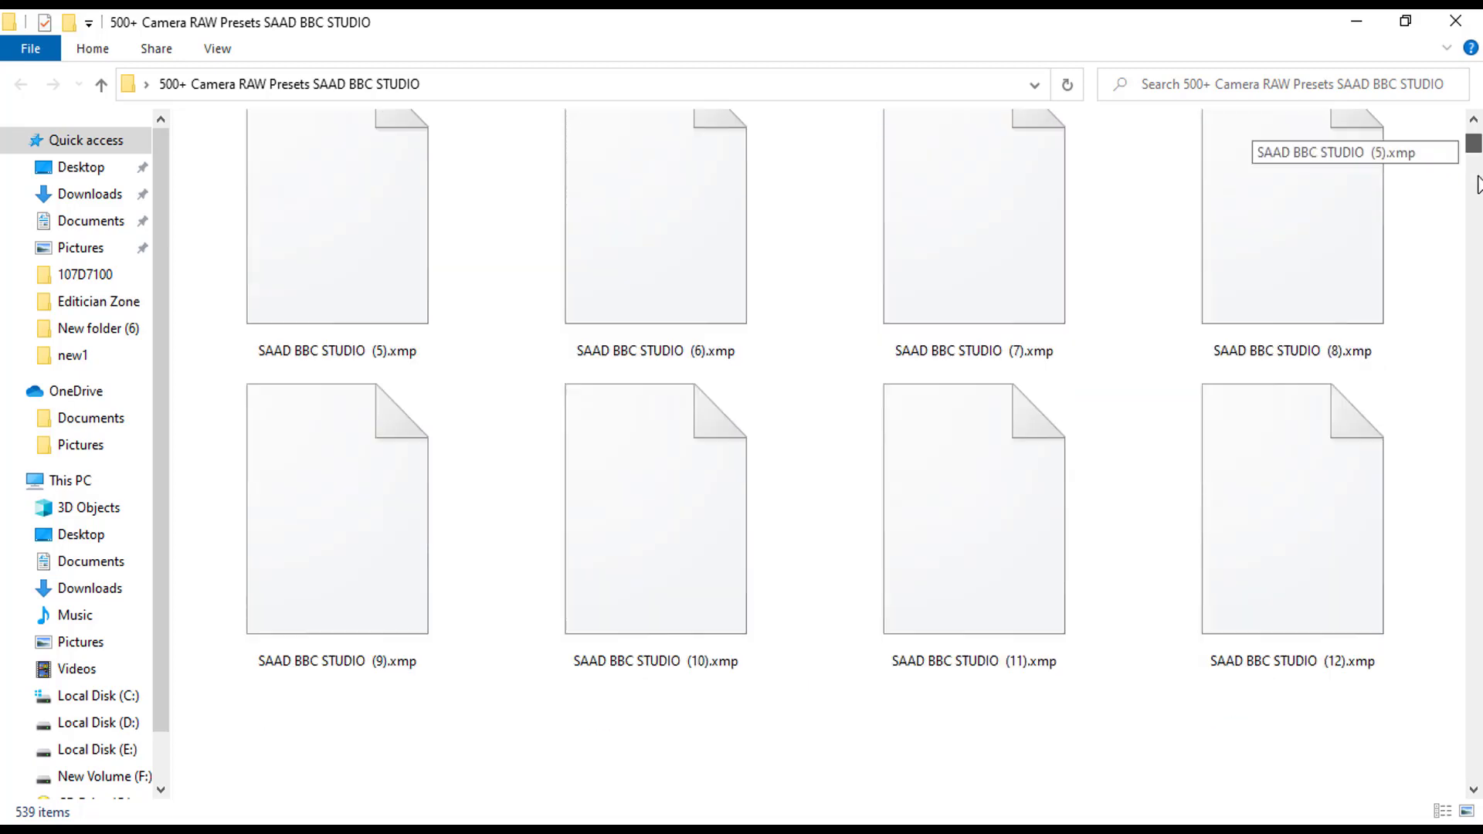
{"action": "scroll", "coordinate": [1305, 155], "scroll_direction": "down", "scroll_amount": 20}
{"action": "left_click", "coordinate": [1455, 21]}
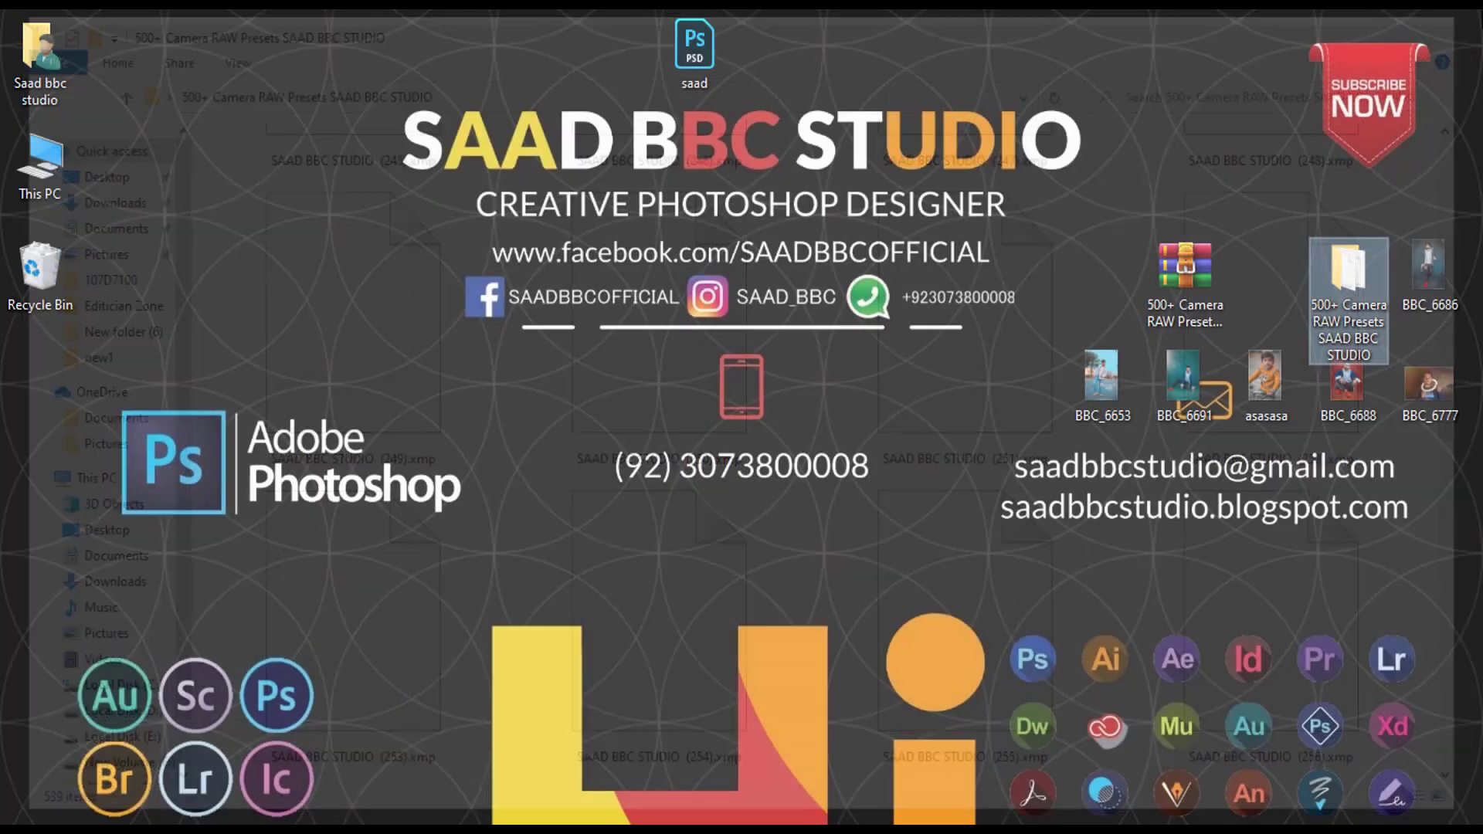
{"action": "left_click", "coordinate": [1199, 276]}
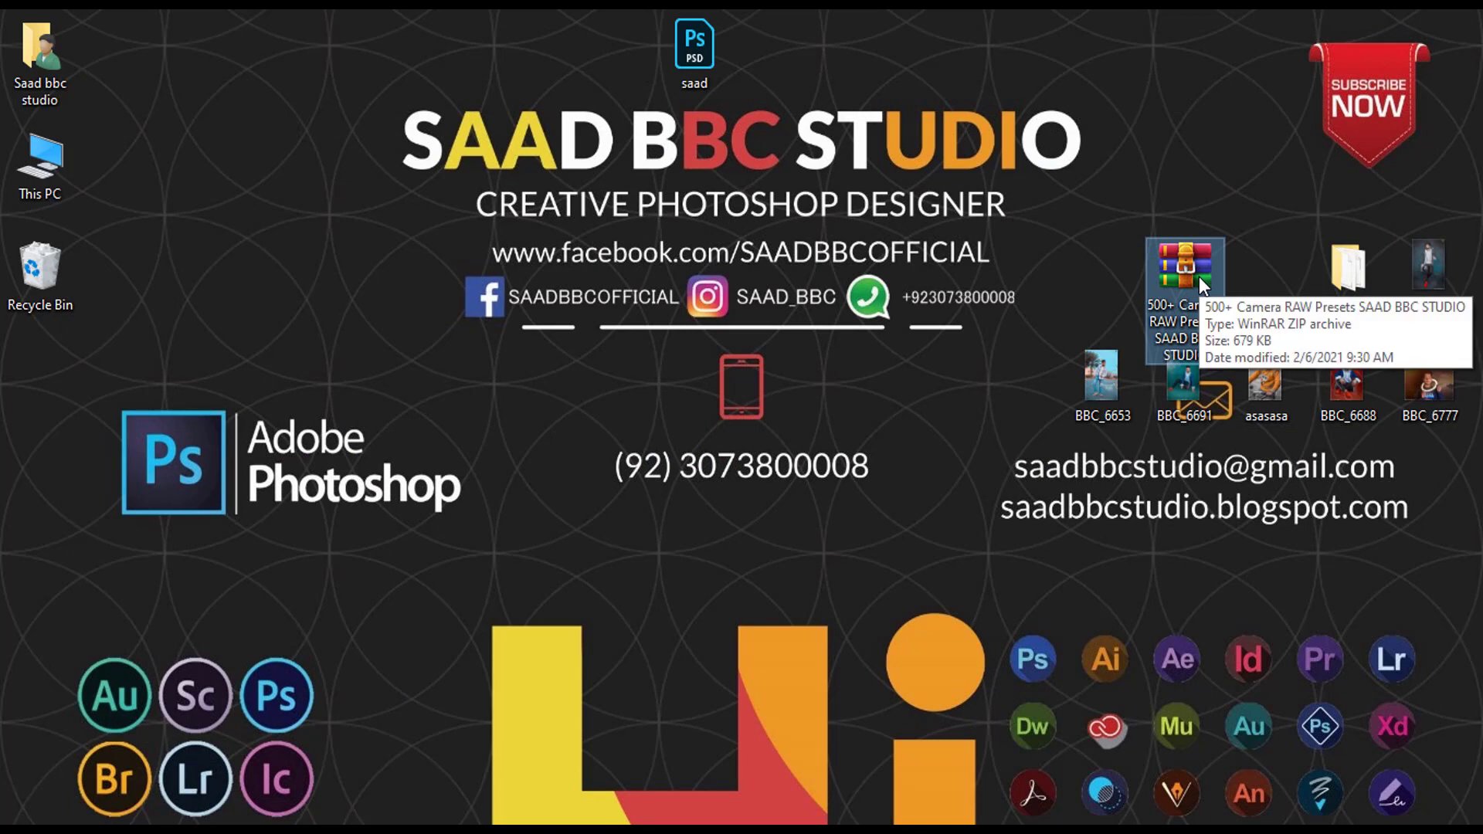
{"action": "right_click", "coordinate": [1199, 276]}
{"action": "left_click", "coordinate": [1112, 777]}
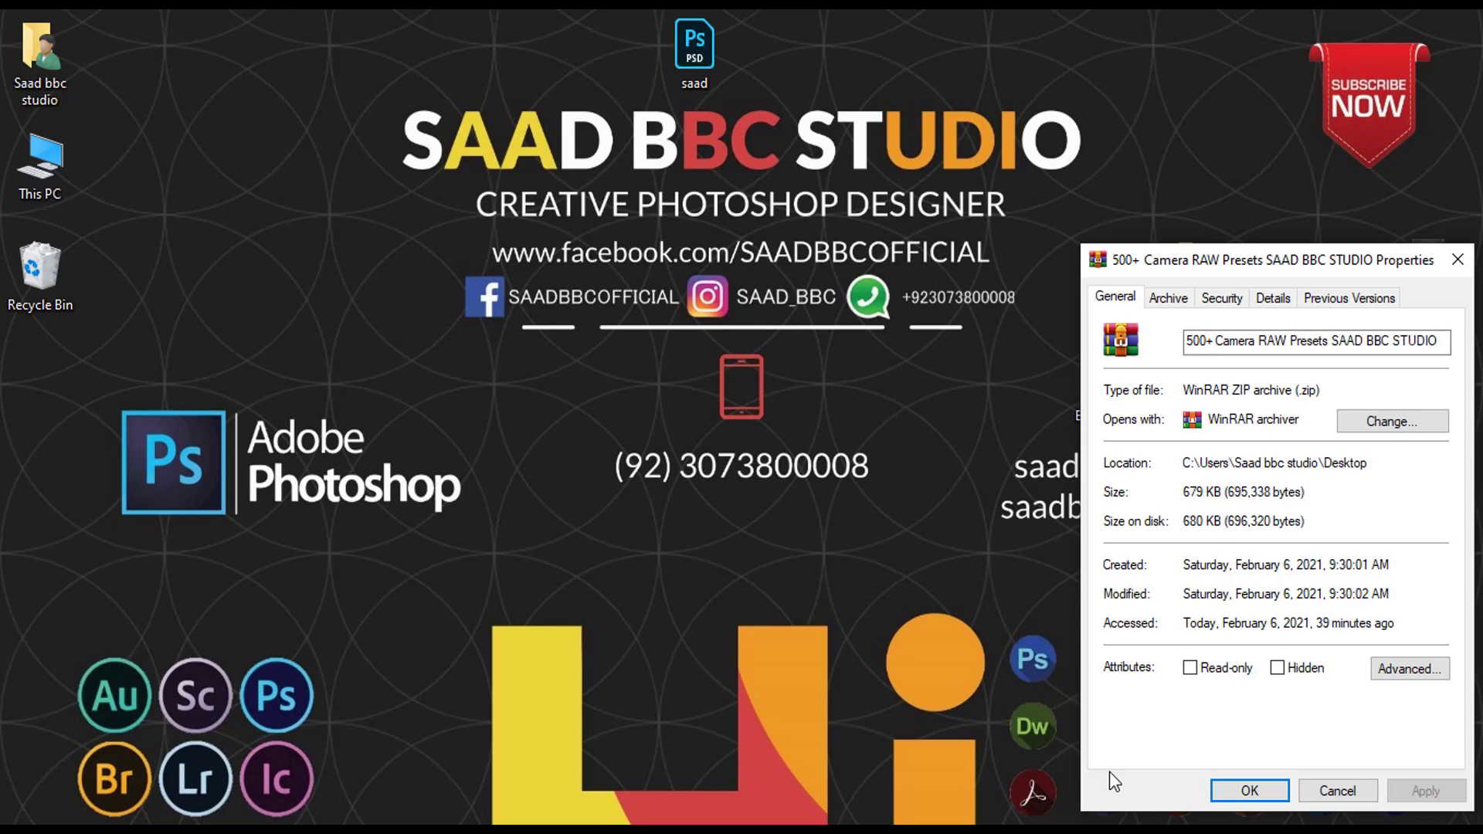
{"action": "left_click_drag", "start_coordinate": [1286, 266], "coordinate": [933, 252]}
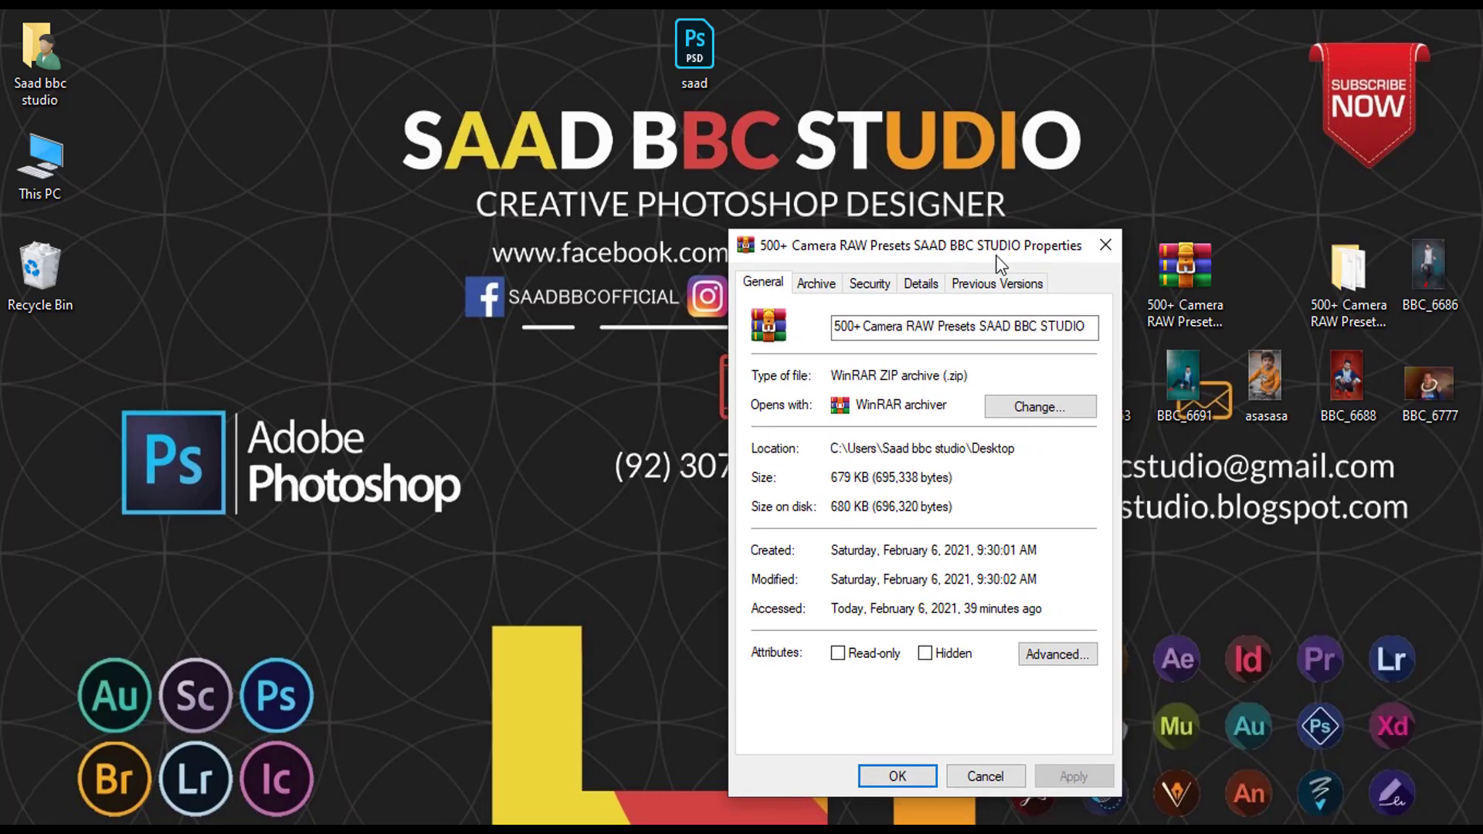
{"action": "left_click", "coordinate": [1105, 246]}
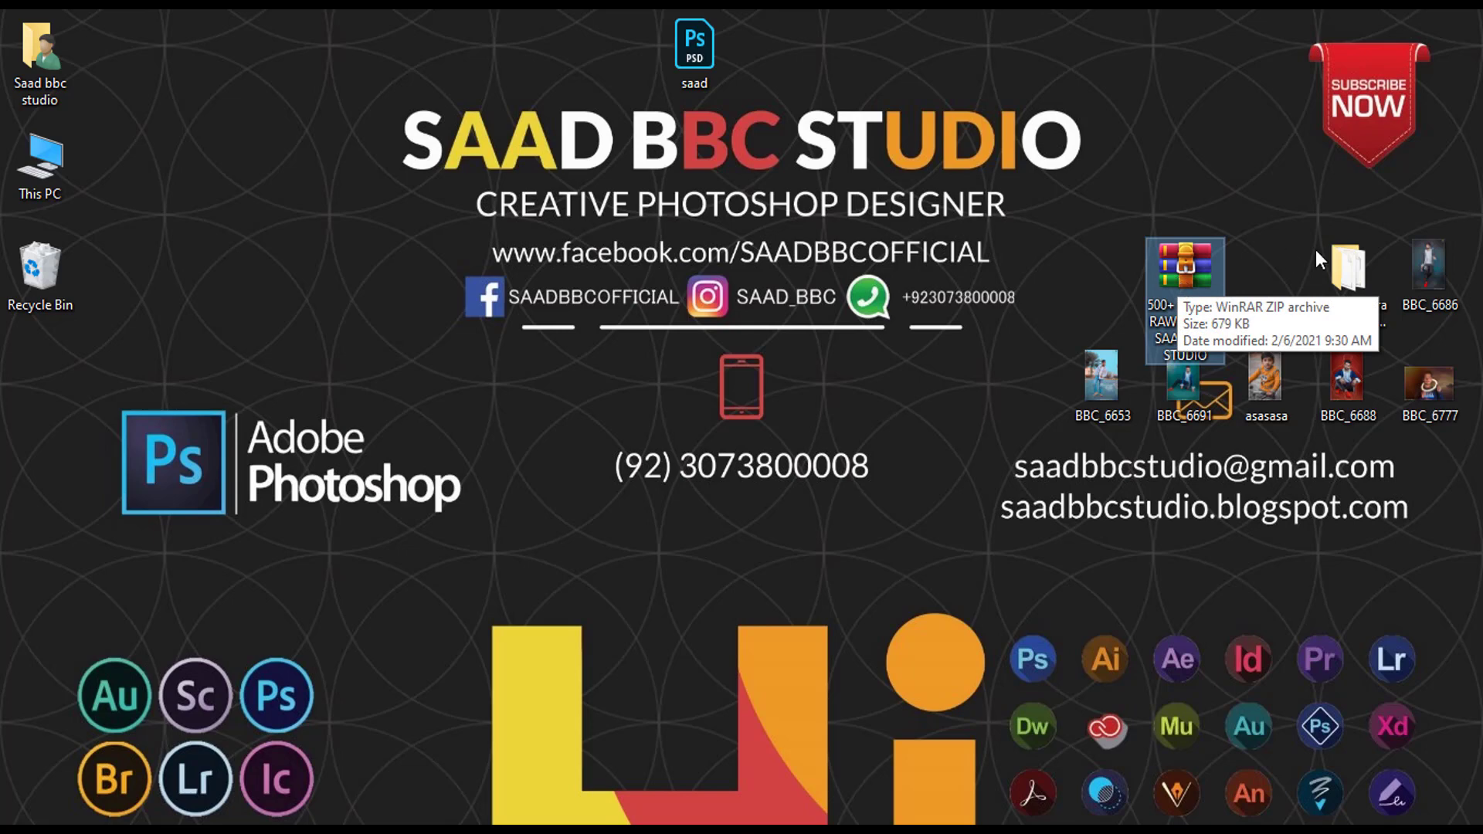
- View BBC_6686 in Photos, browse through the following sample portraits, and close the viewer
{"action": "double_click", "coordinate": [1439, 272]}
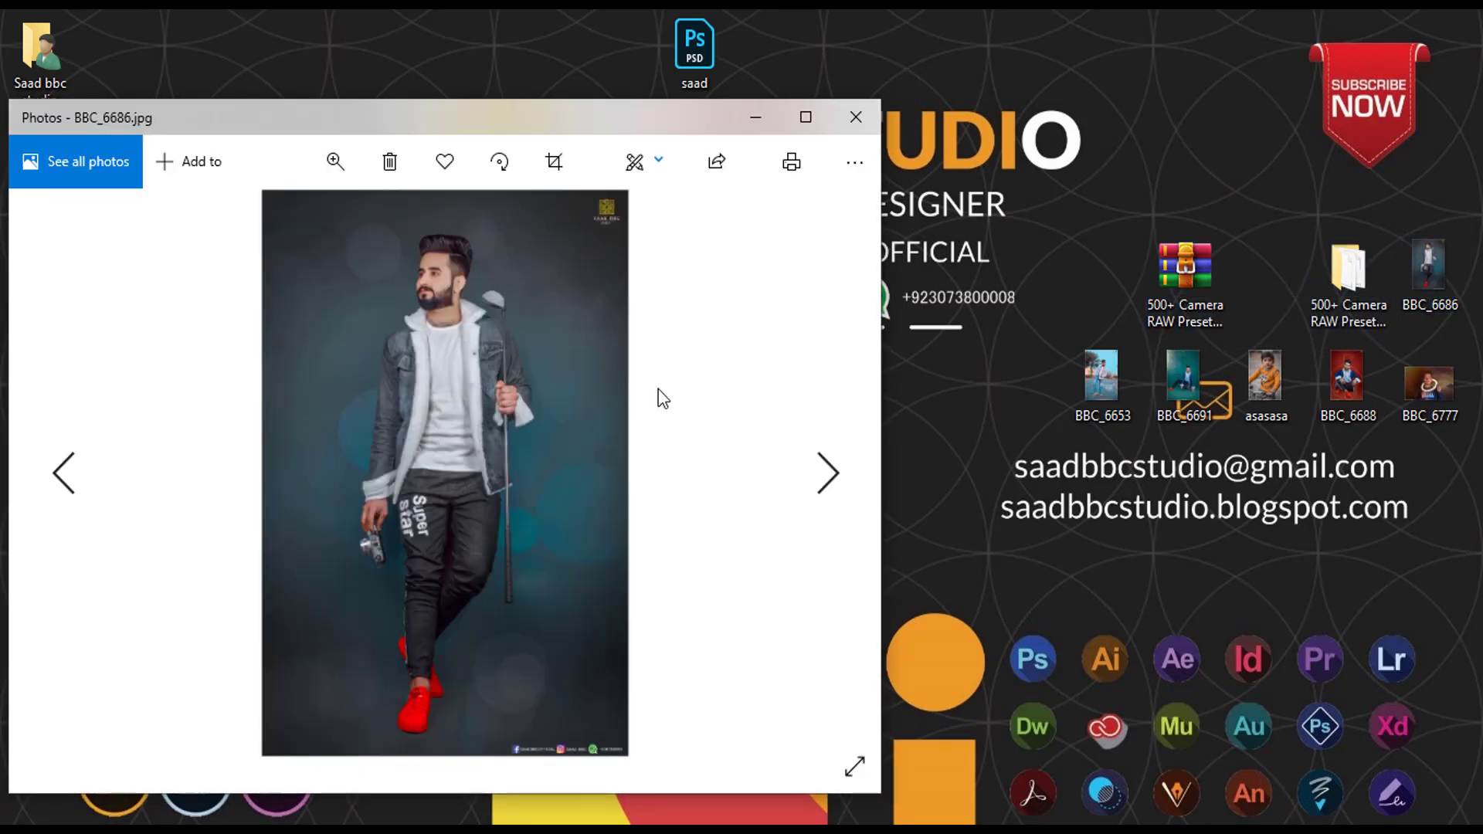
{"action": "key", "text": "Right"}
{"action": "key", "text": "Right"}
{"action": "key", "text": "Right"}
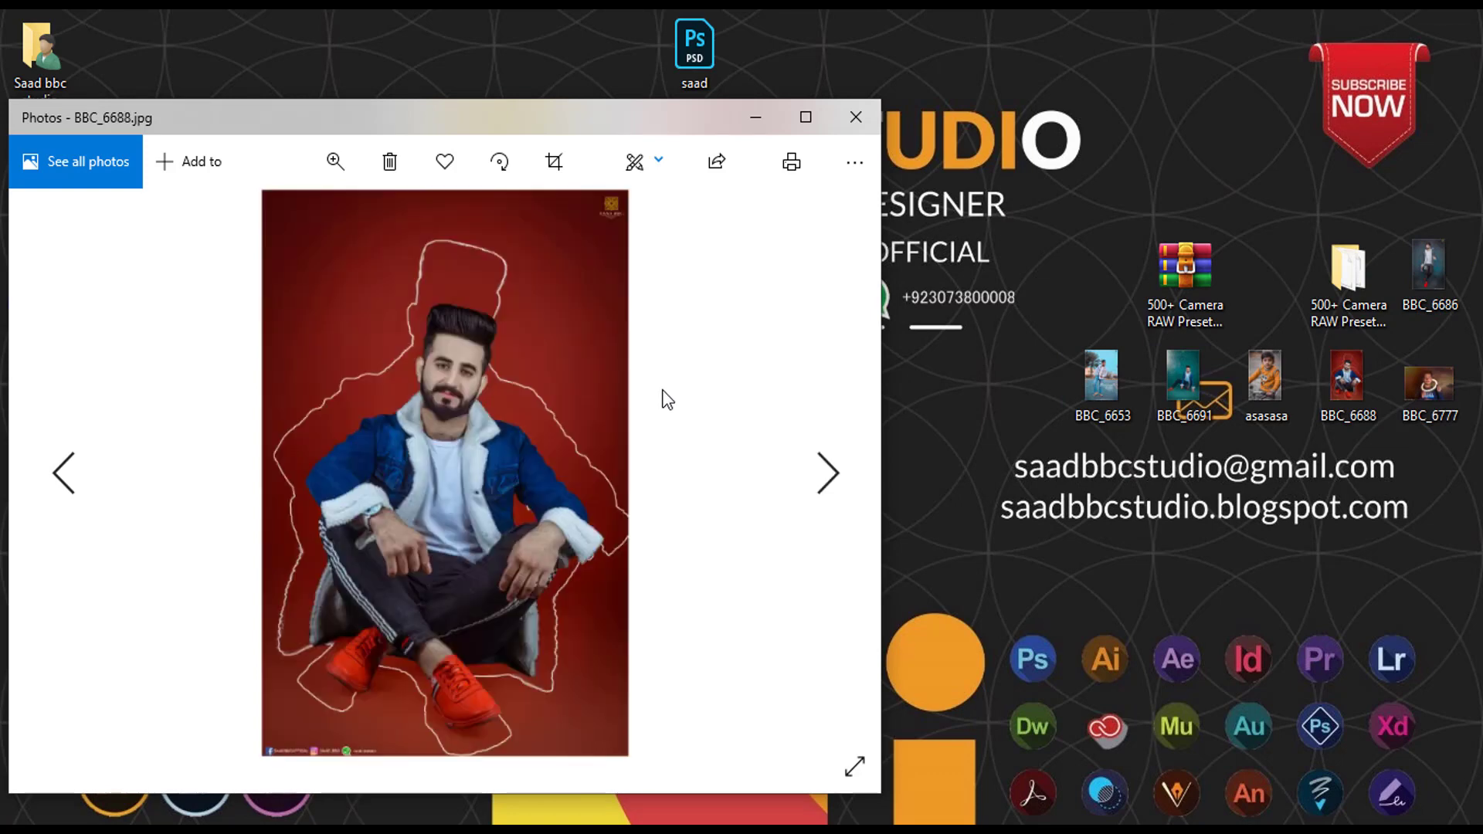
{"action": "key", "text": "Right"}
{"action": "key", "text": "Right"}
{"action": "key", "text": "Right"}
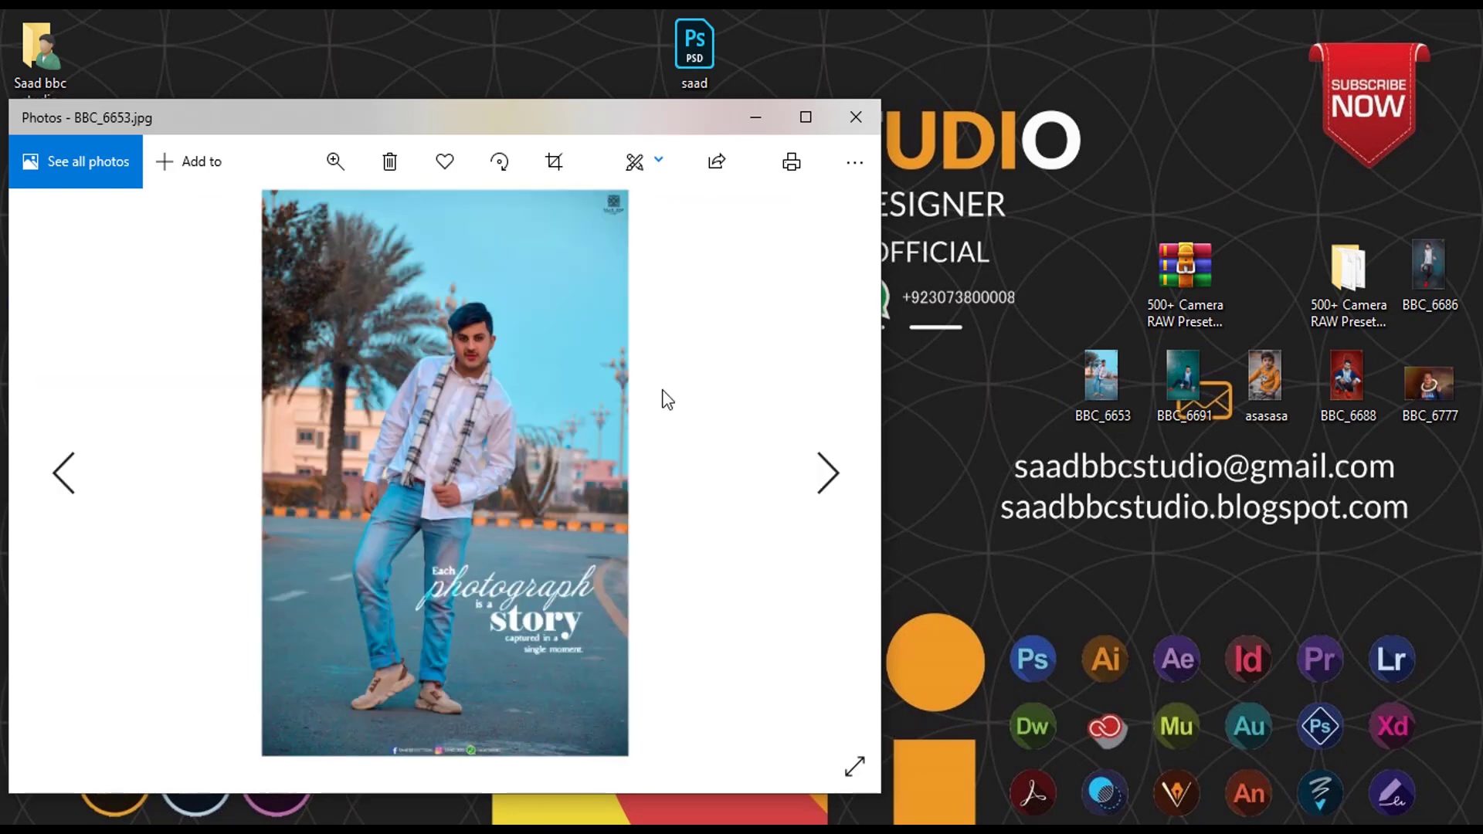
{"action": "key", "text": "Right"}
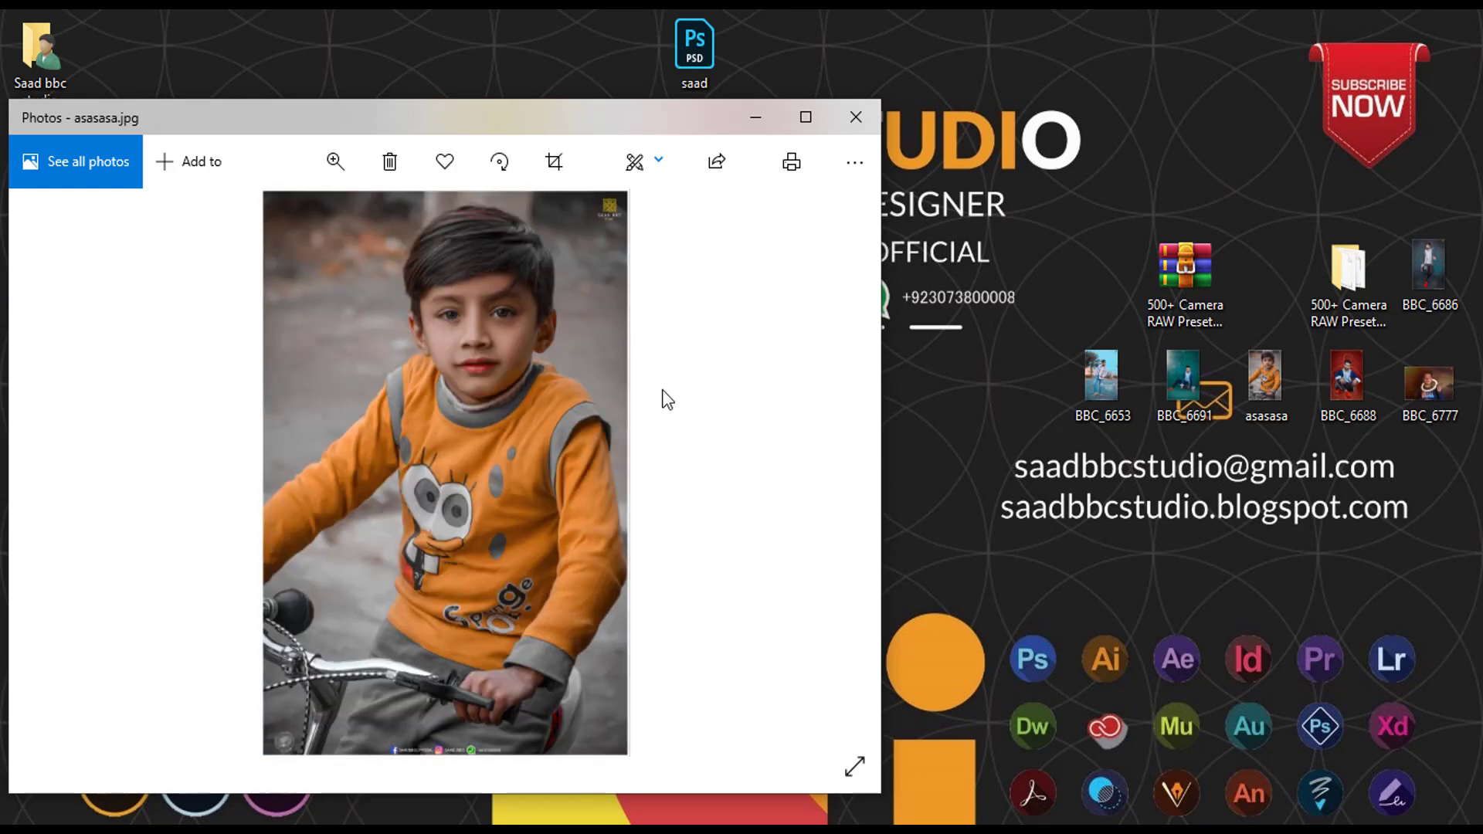
{"action": "left_click", "coordinate": [852, 119]}
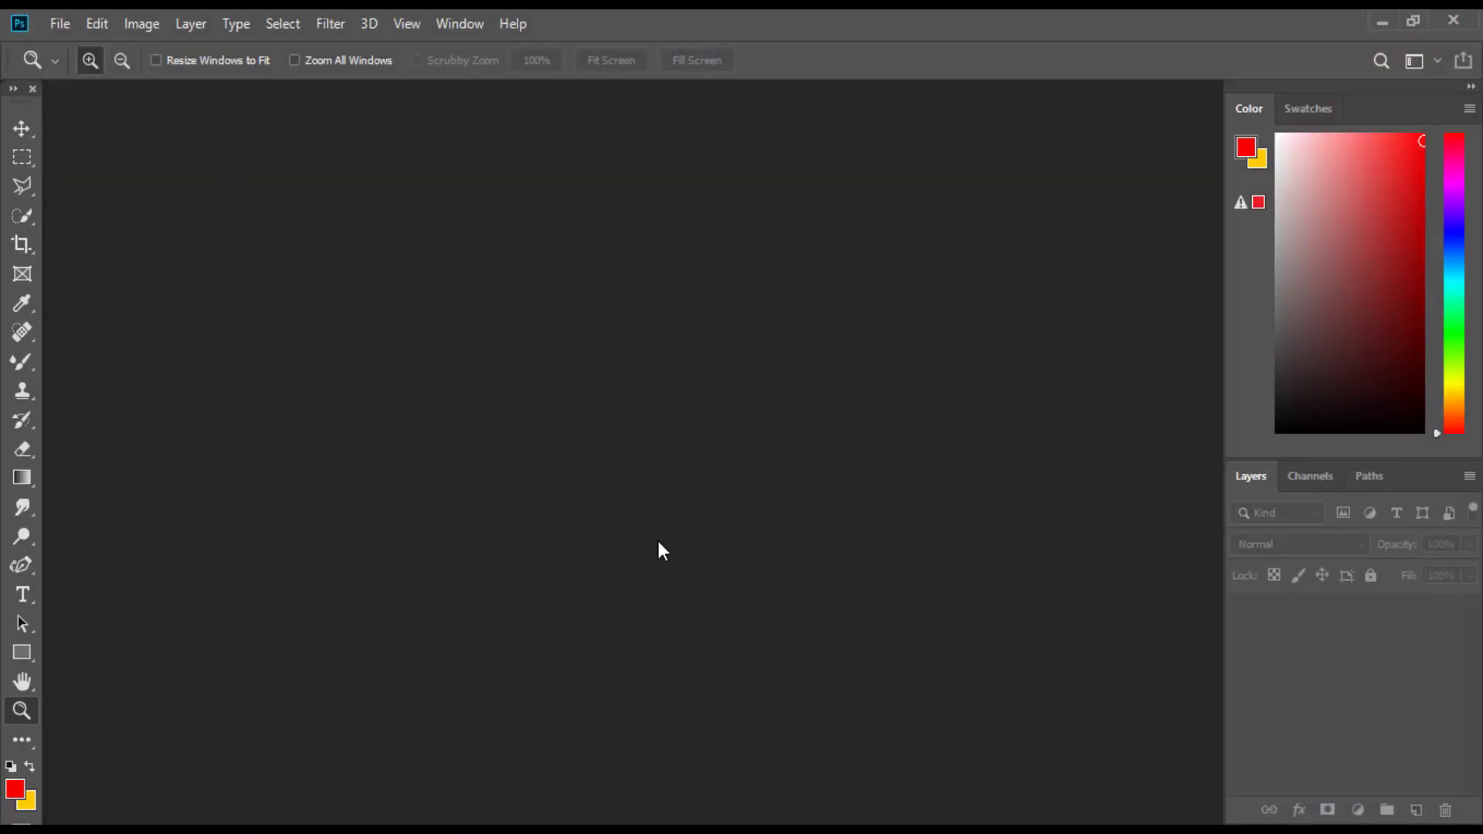
- Open asasasa.jpg, zoom in, and duplicate the Background layer into Background copy
{"action": "double_click", "coordinate": [643, 467]}
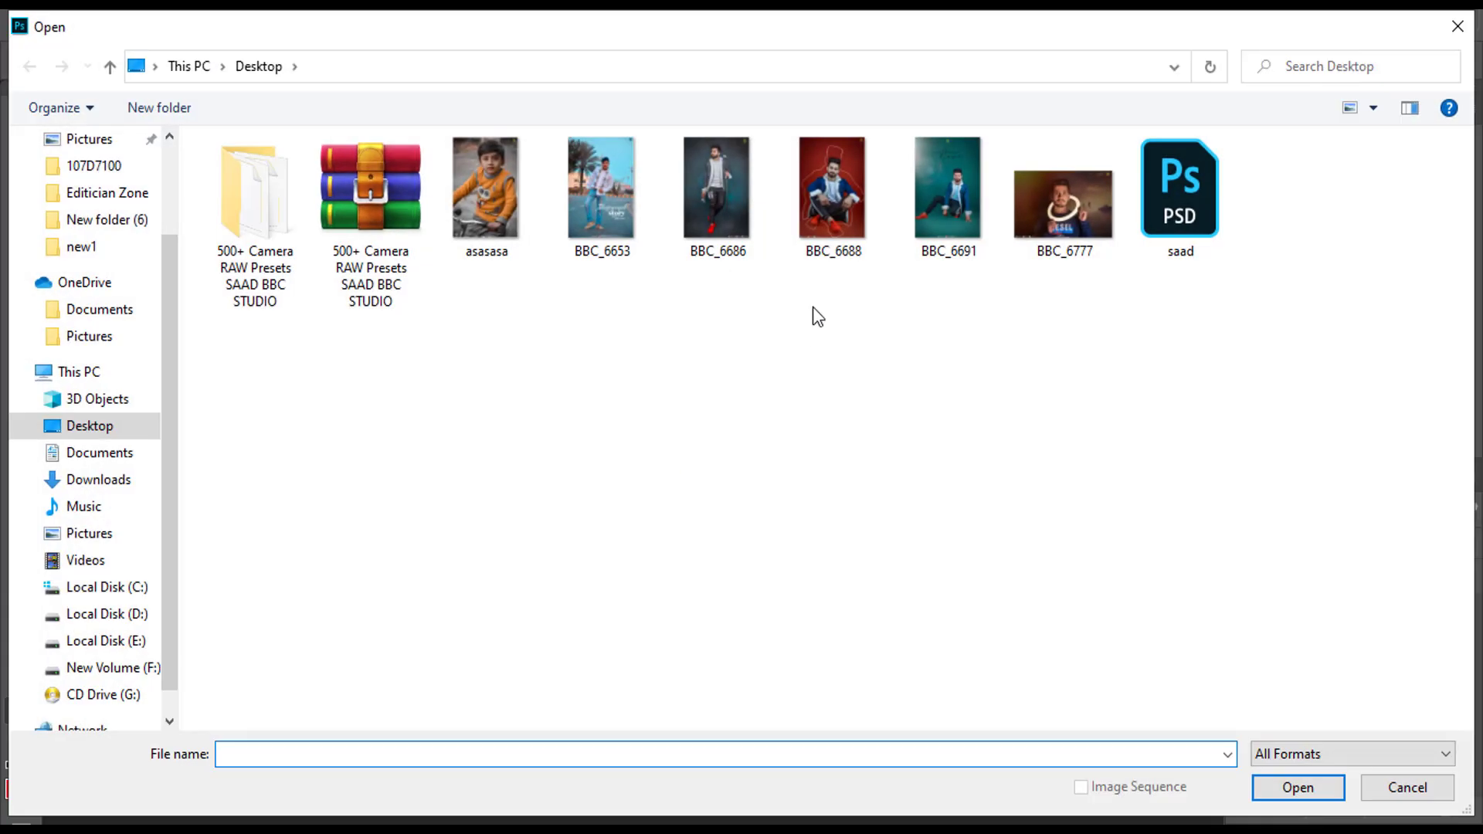
{"action": "double_click", "coordinate": [474, 198]}
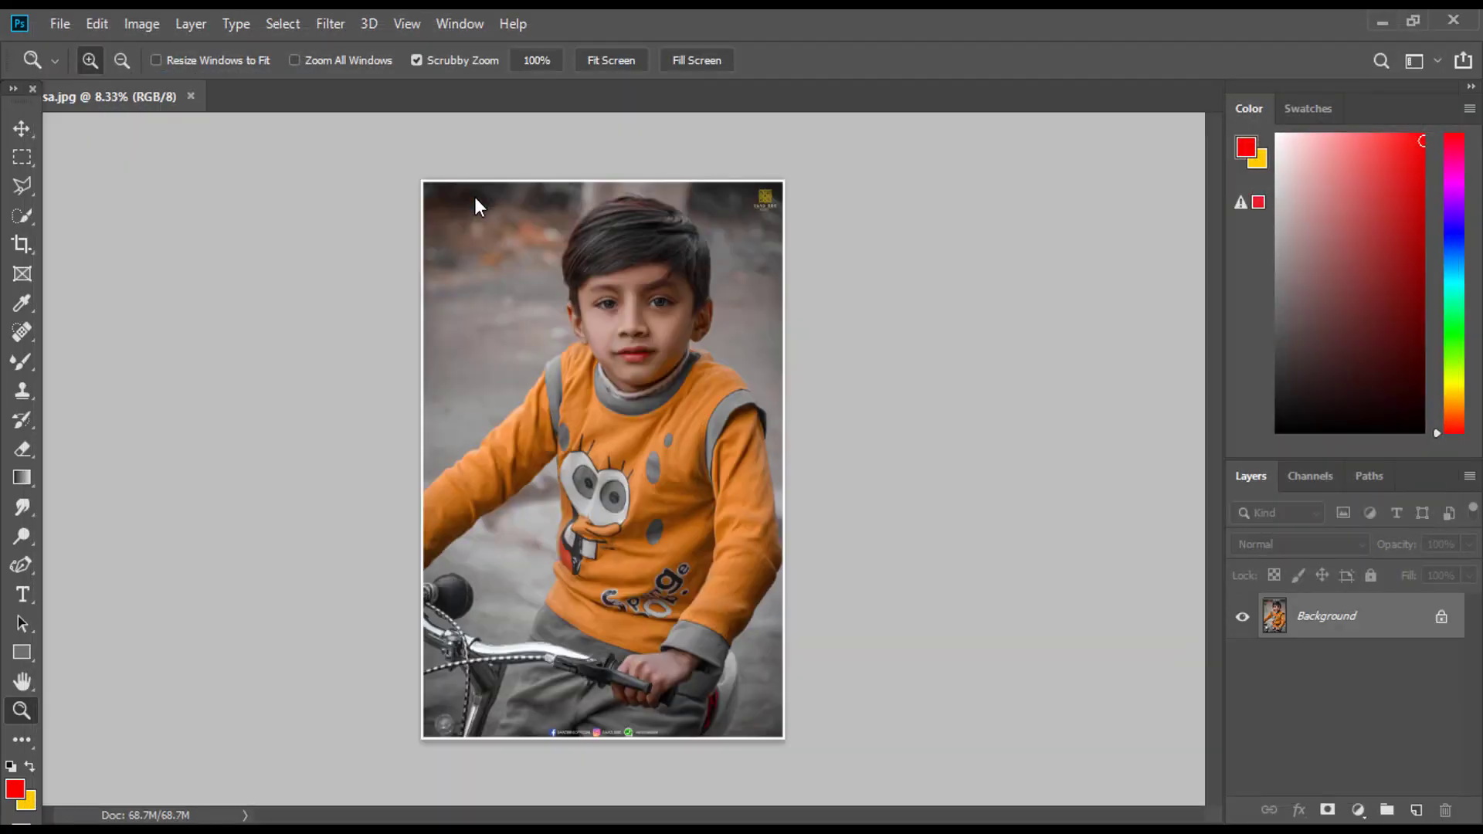
{"action": "left_click", "coordinate": [563, 185]}
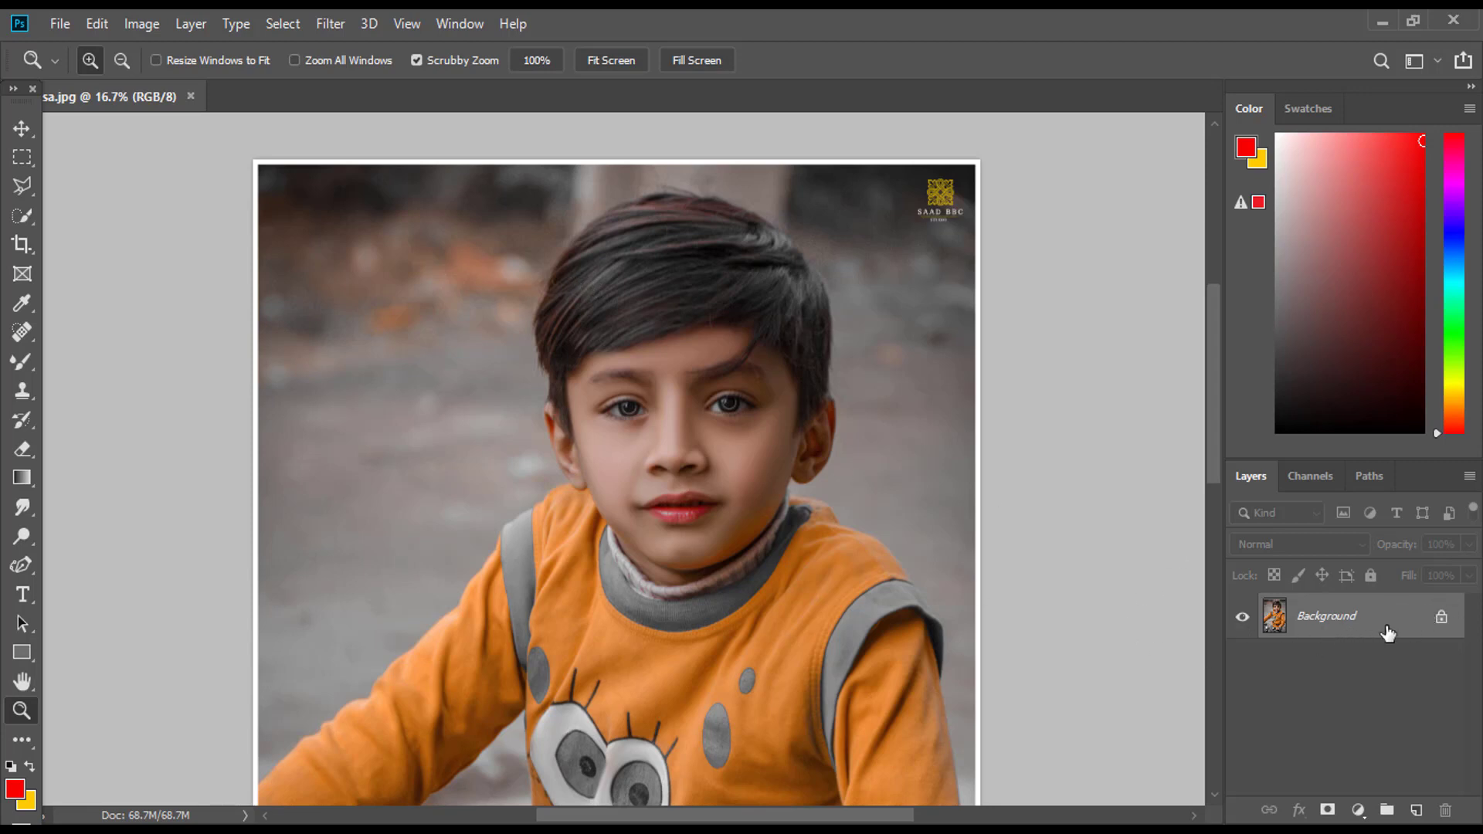
{"action": "left_click_drag", "start_coordinate": [1388, 630], "coordinate": [1416, 810]}
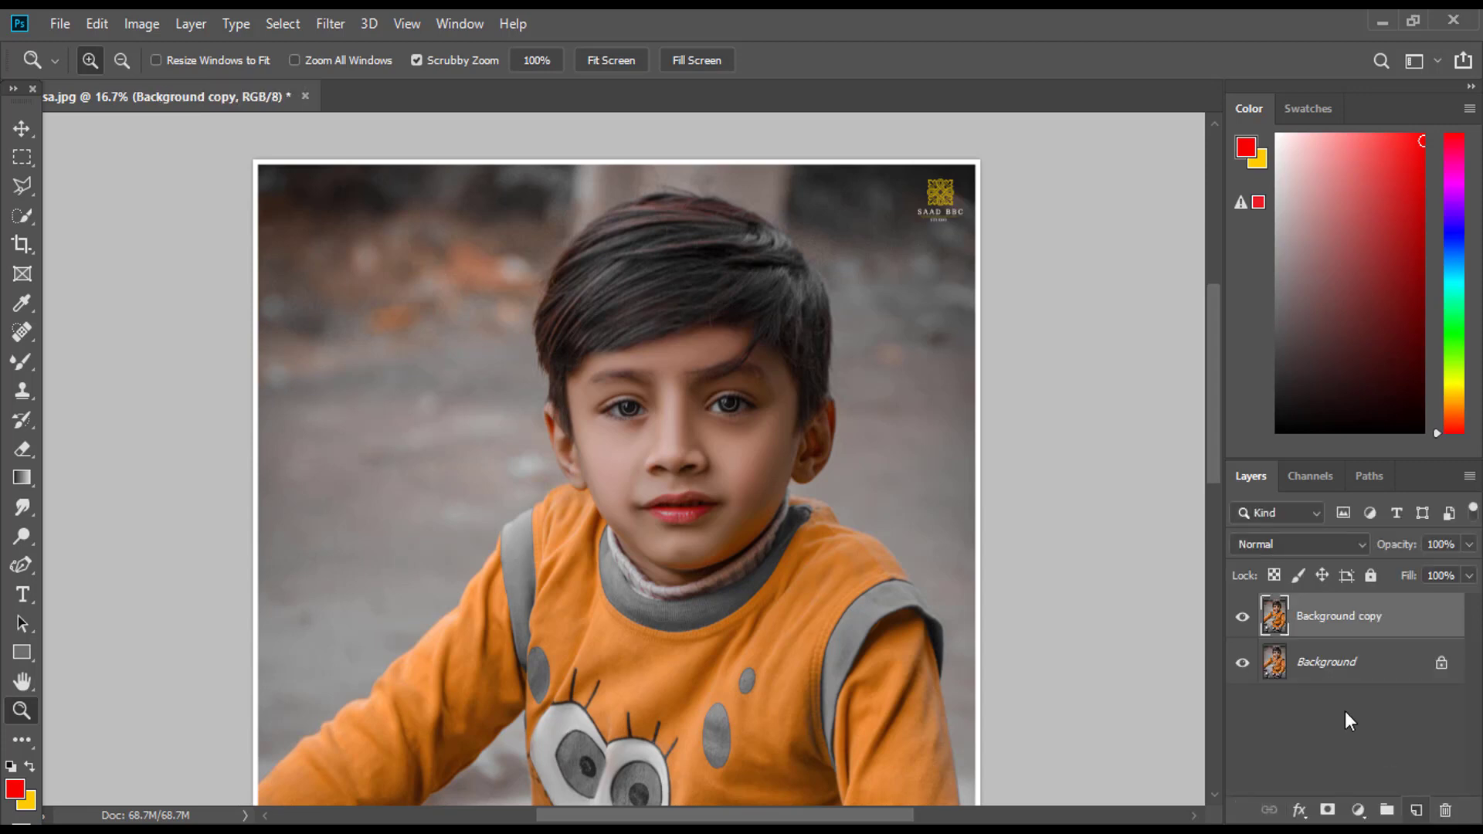
- Launch the Camera Raw Filter on Background copy and preview the Matte preset in the Color group
{"action": "left_click", "coordinate": [343, 20]}
{"action": "left_click", "coordinate": [397, 161]}
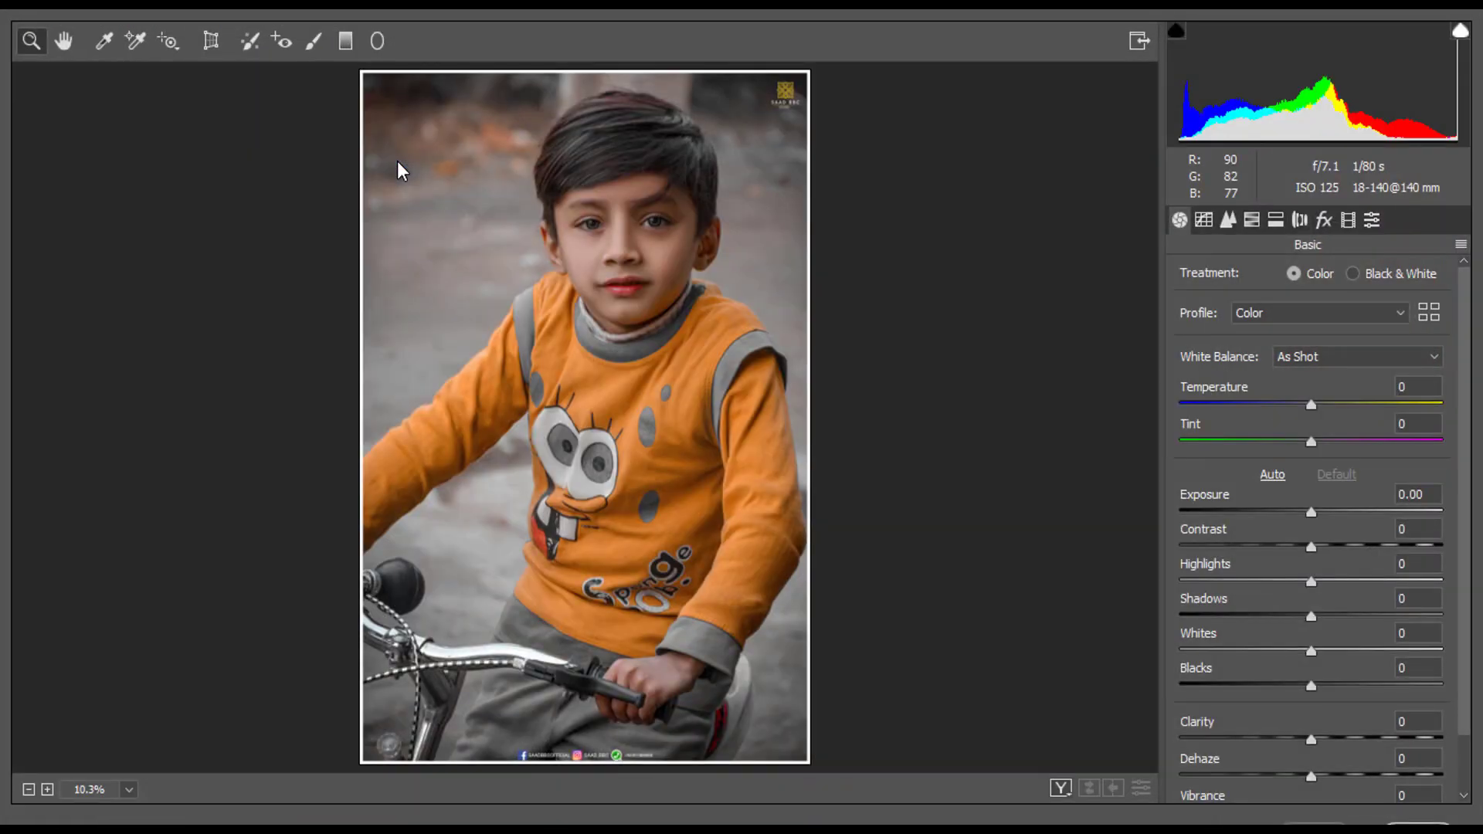
{"action": "left_click", "coordinate": [1371, 220]}
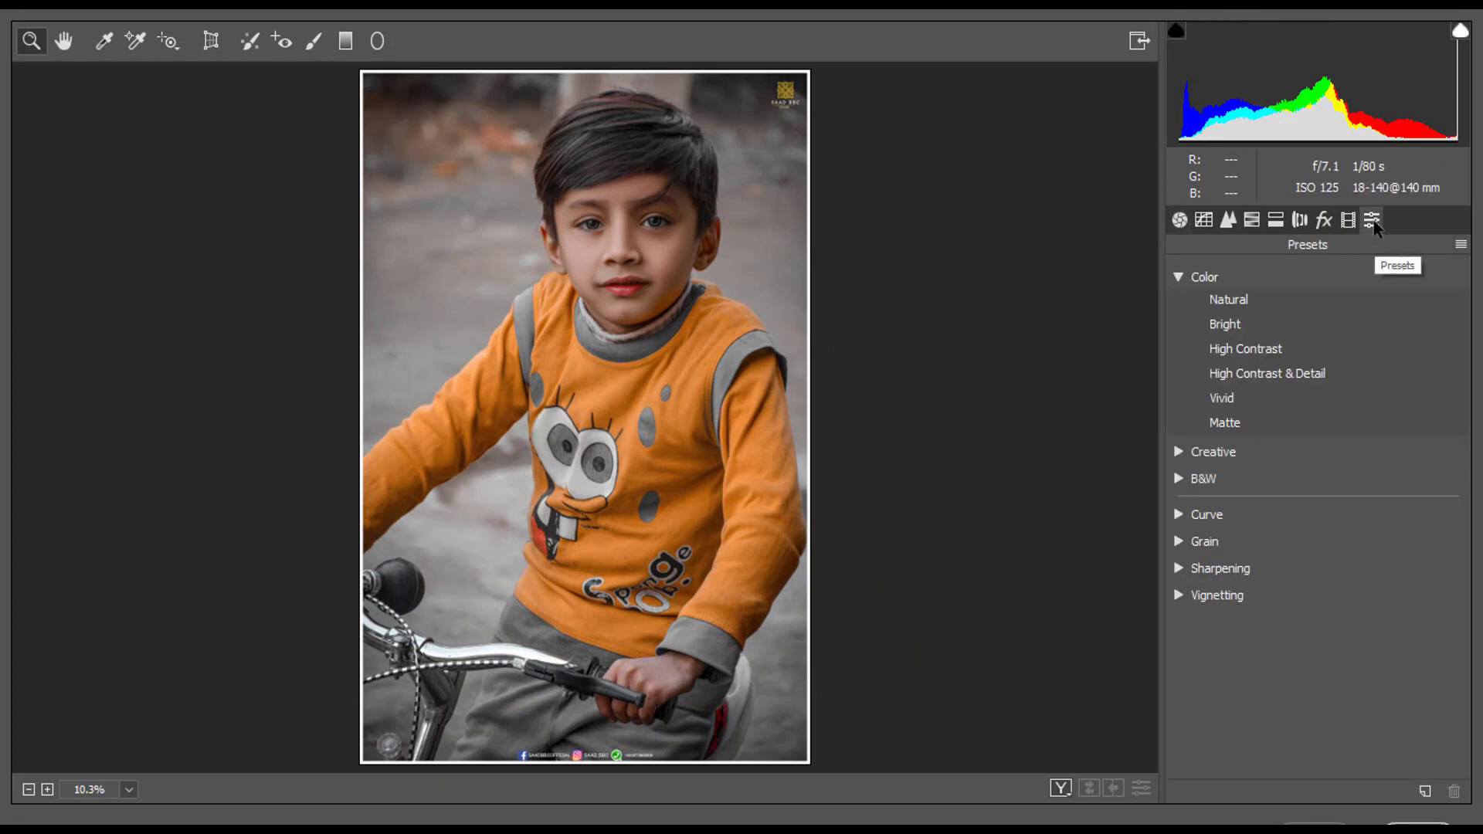
{"action": "left_click", "coordinate": [1177, 277]}
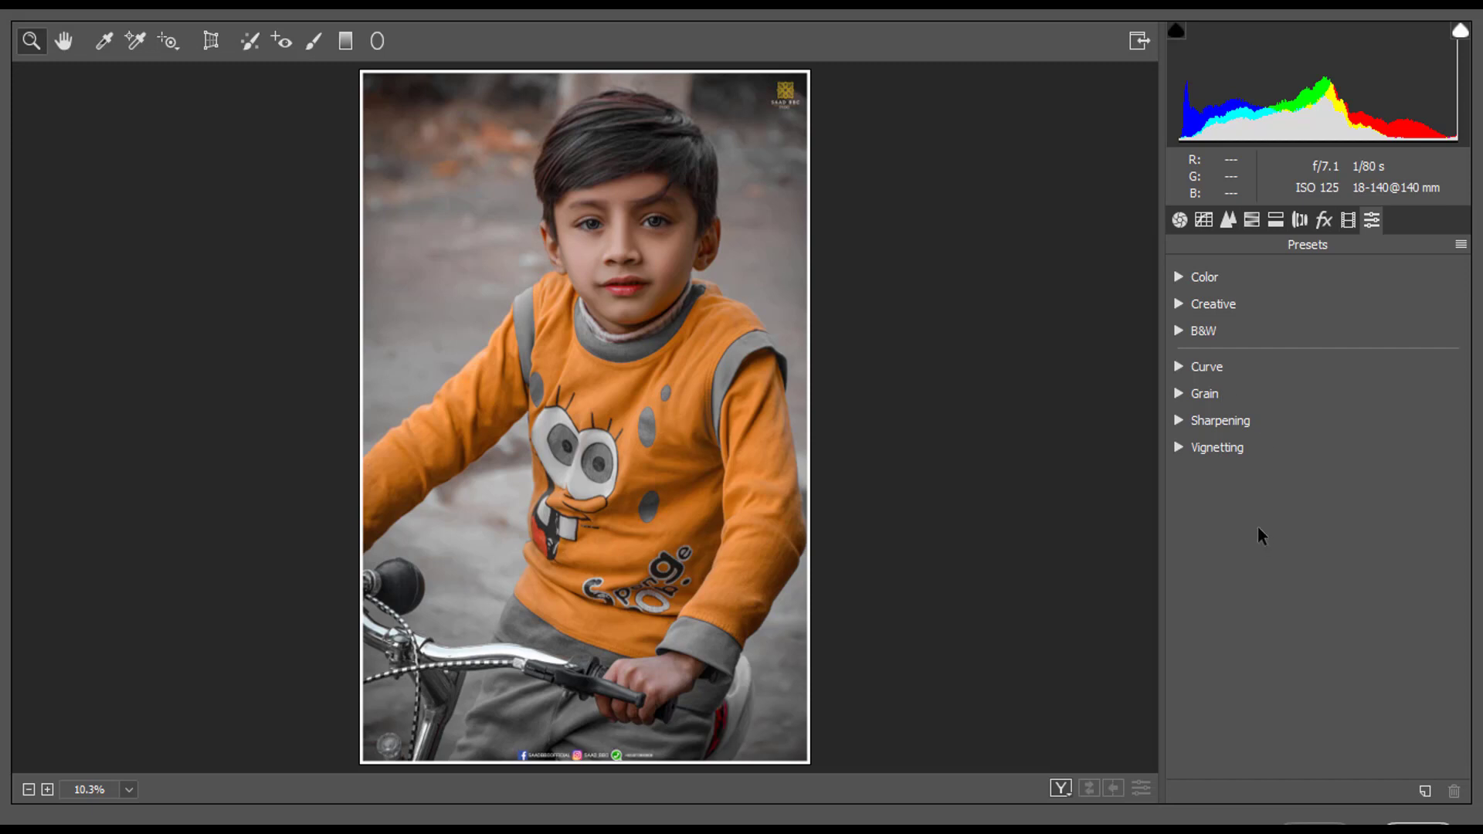
{"action": "left_click", "coordinate": [1182, 277]}
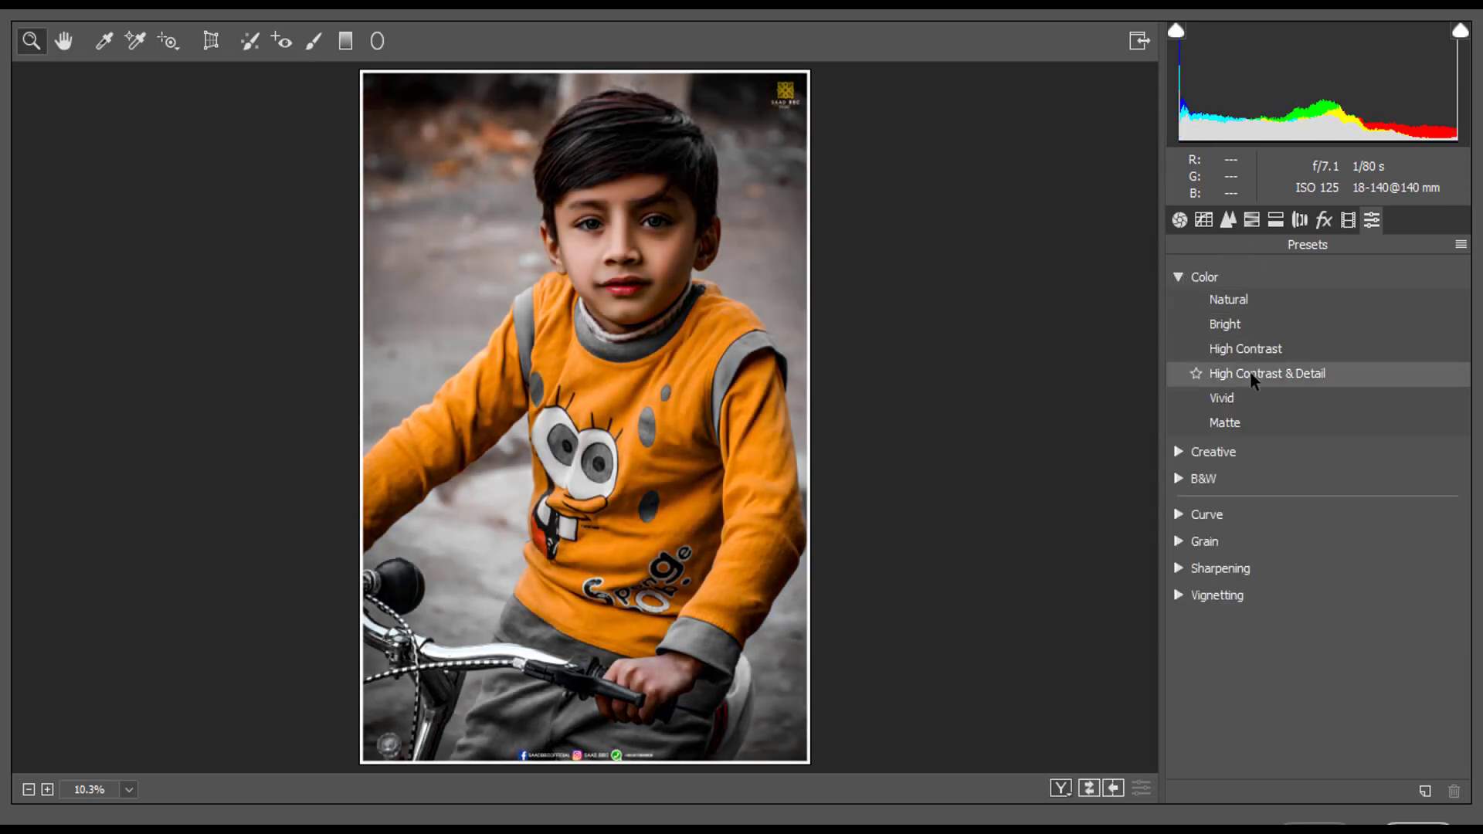
{"action": "left_click", "coordinate": [1228, 423]}
{"action": "left_click", "coordinate": [1180, 276]}
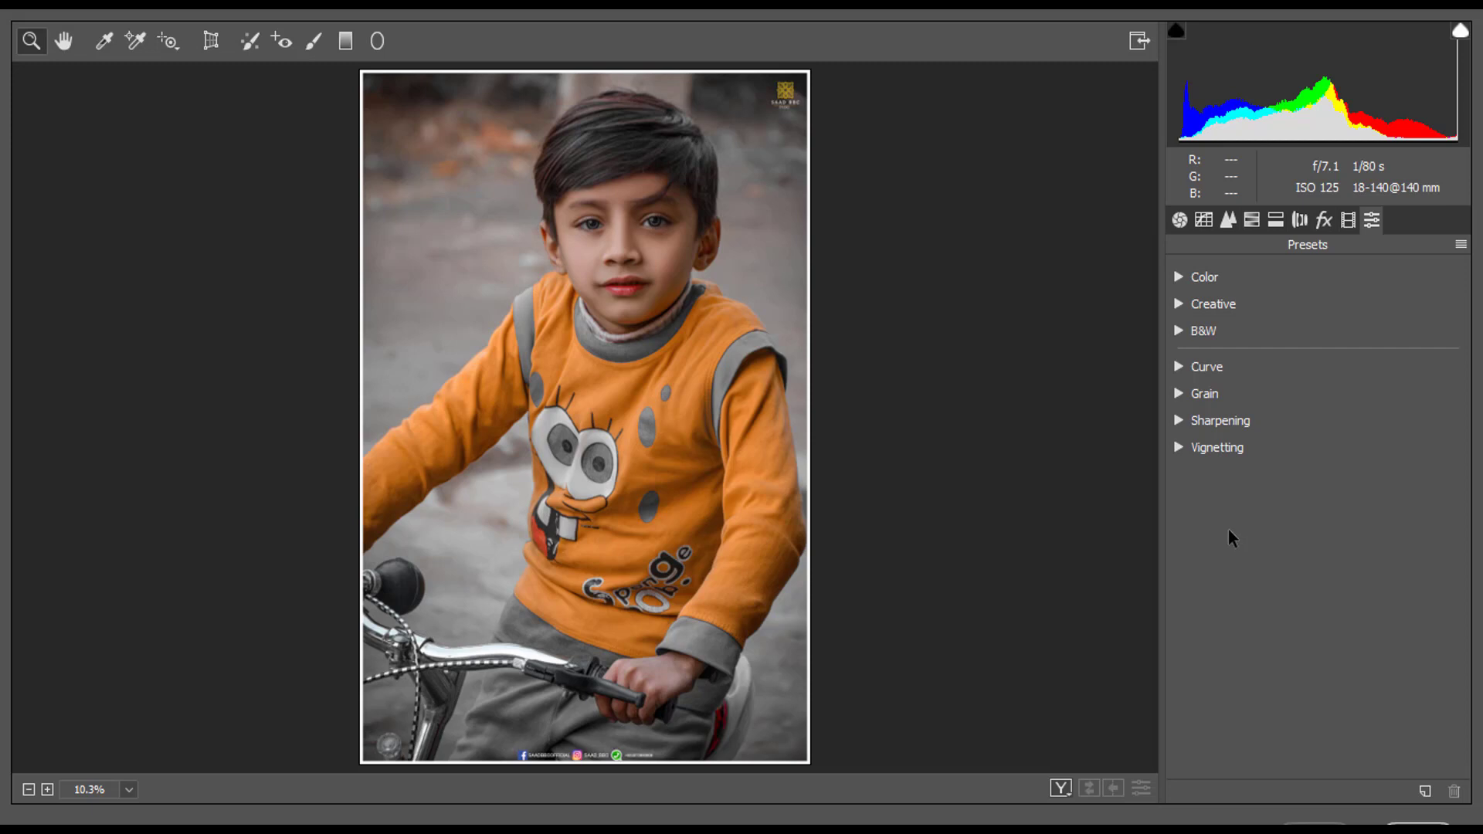
- Import Profiles & Presets from the 500+ Camera RAW Presets SAAD BBC STUDIO ZIP on the Desktop
{"action": "right_click", "coordinate": [1228, 528]}
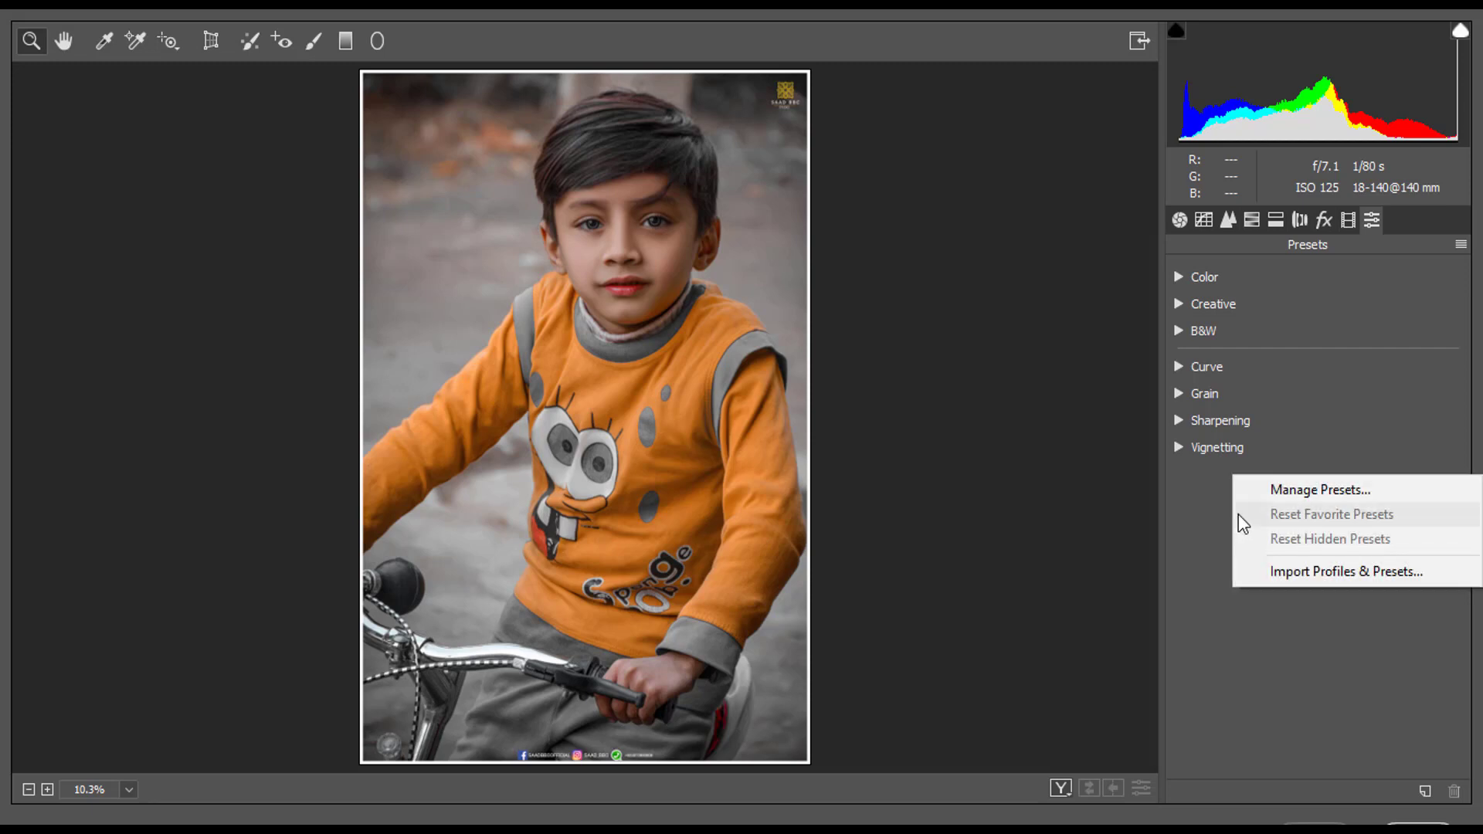
{"action": "left_click", "coordinate": [1306, 572]}
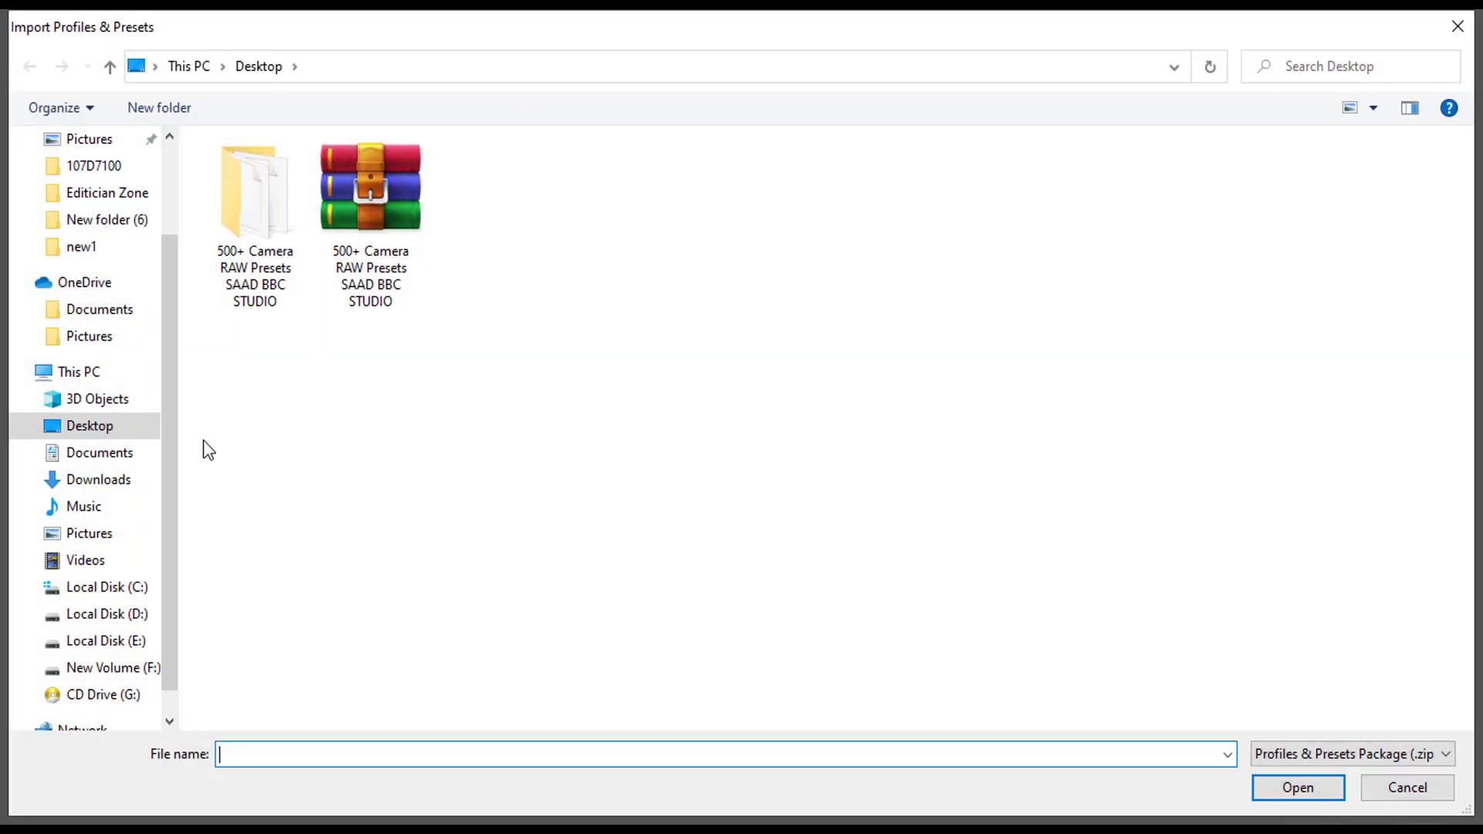
{"action": "left_click", "coordinate": [80, 430]}
{"action": "left_click", "coordinate": [363, 194]}
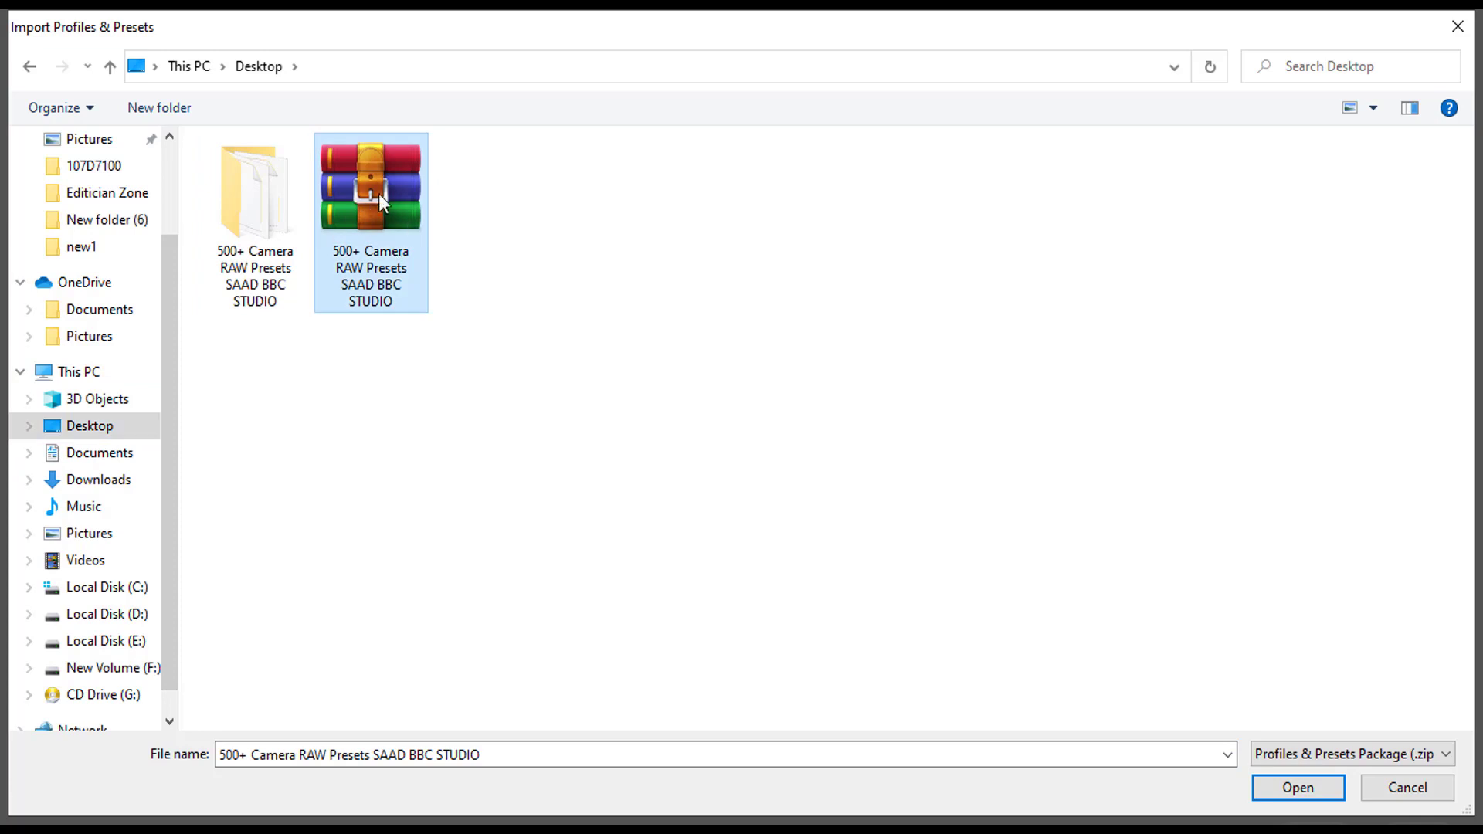
{"action": "mouse_move", "coordinate": [371, 202]}
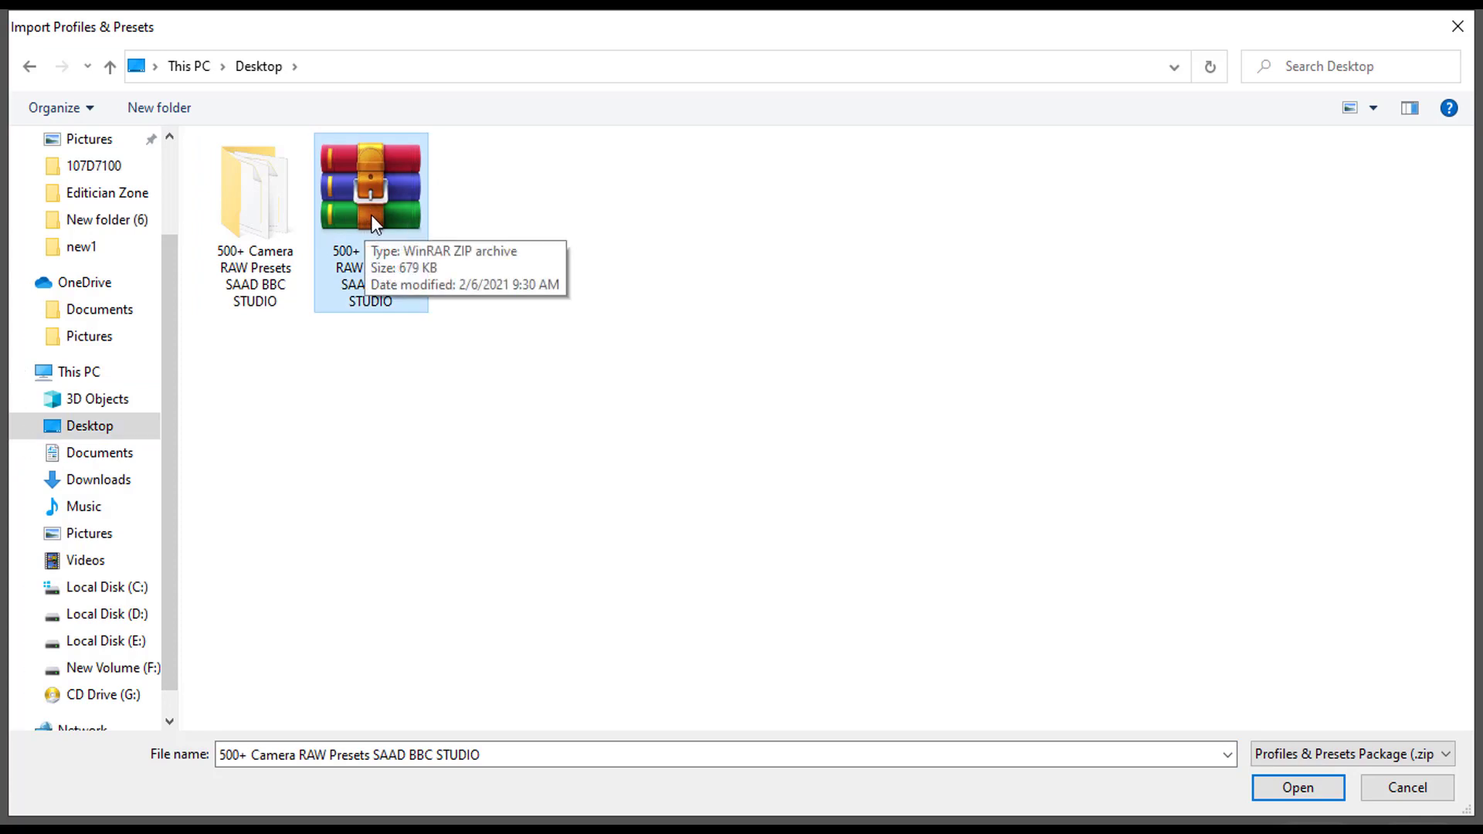
{"action": "double_click", "coordinate": [371, 221]}
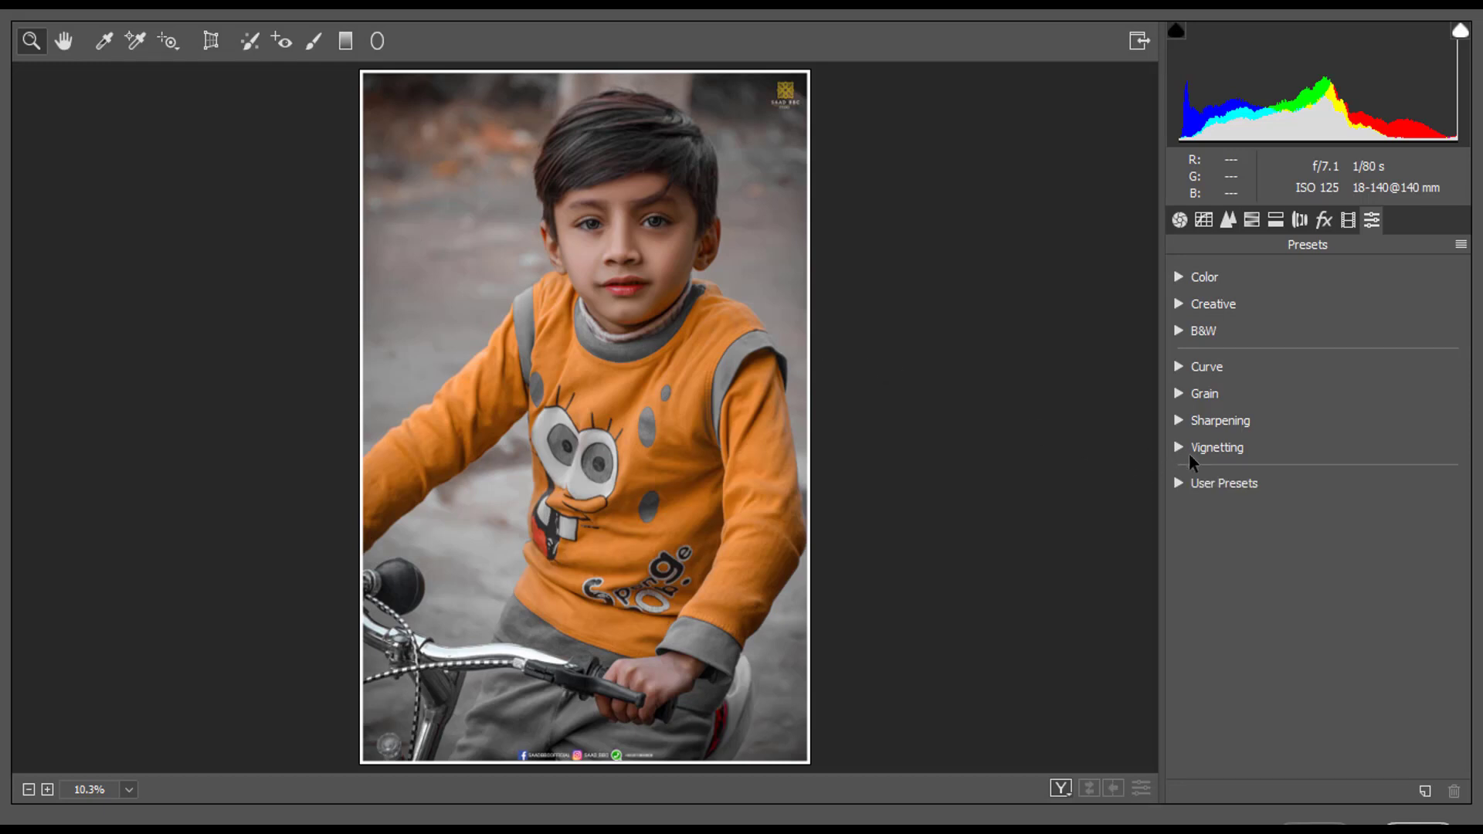
- Expand User Presets, preview SAAD BBC STUDIO presets down the list, and apply SAAD BBC STUDIO (55)
{"action": "left_click", "coordinate": [1180, 483]}
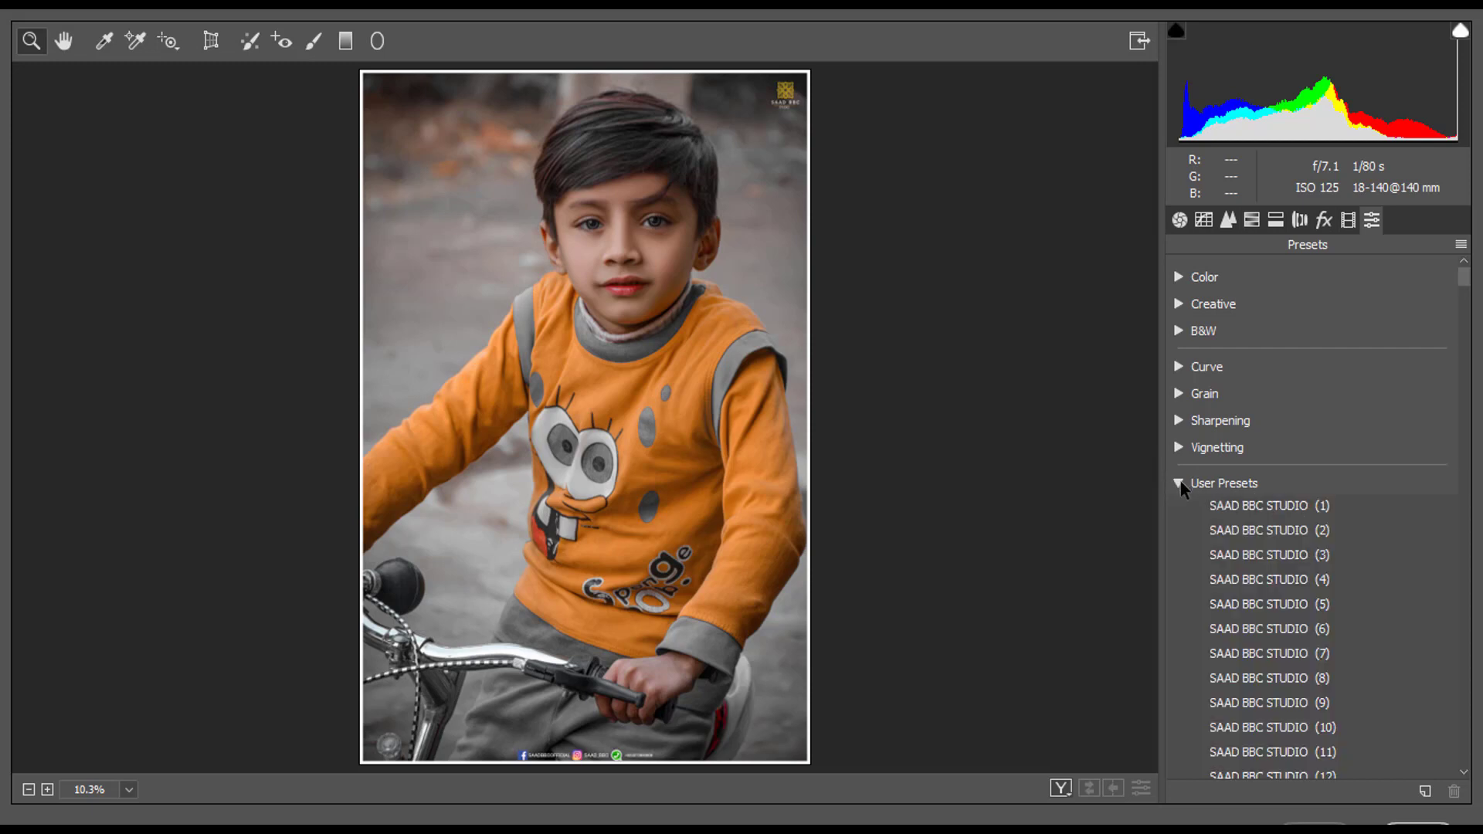
{"action": "left_click", "coordinate": [1267, 506]}
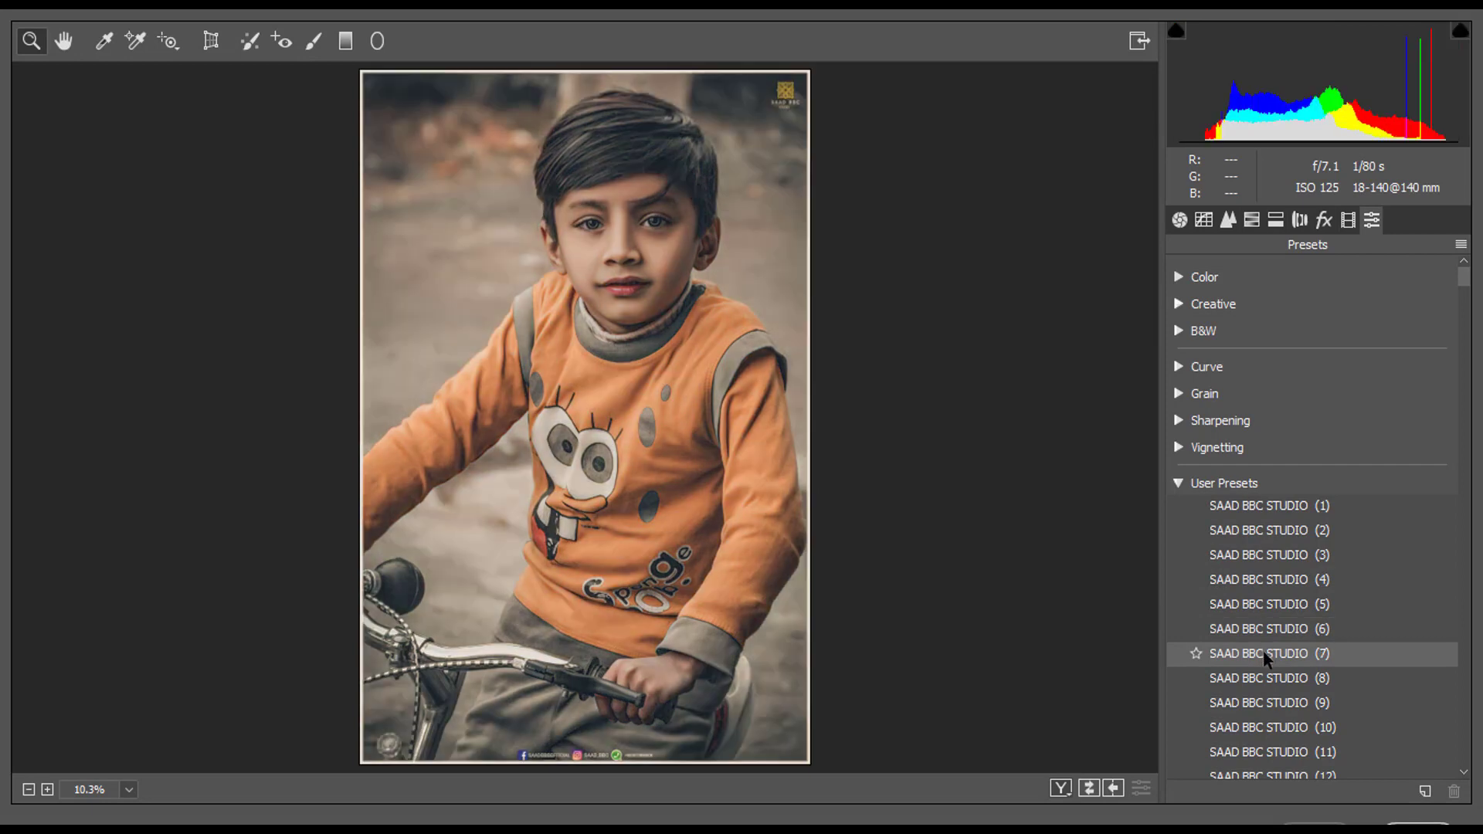
{"action": "scroll", "coordinate": [1263, 653], "scroll_direction": "down", "scroll_amount": 2}
{"action": "scroll", "coordinate": [1263, 654], "scroll_direction": "down", "scroll_amount": 2}
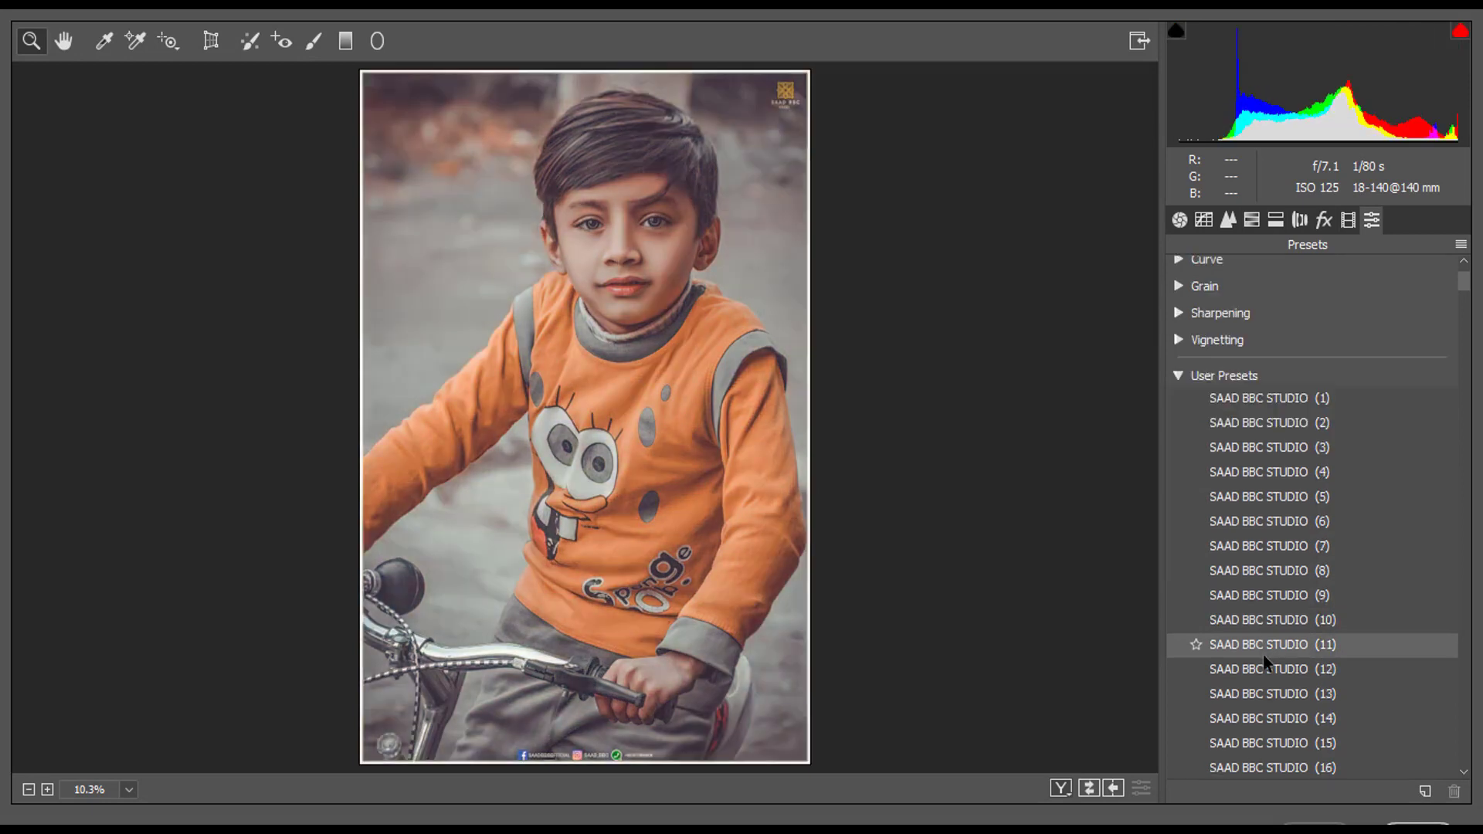
{"action": "scroll", "coordinate": [1263, 653], "scroll_direction": "down", "scroll_amount": 2}
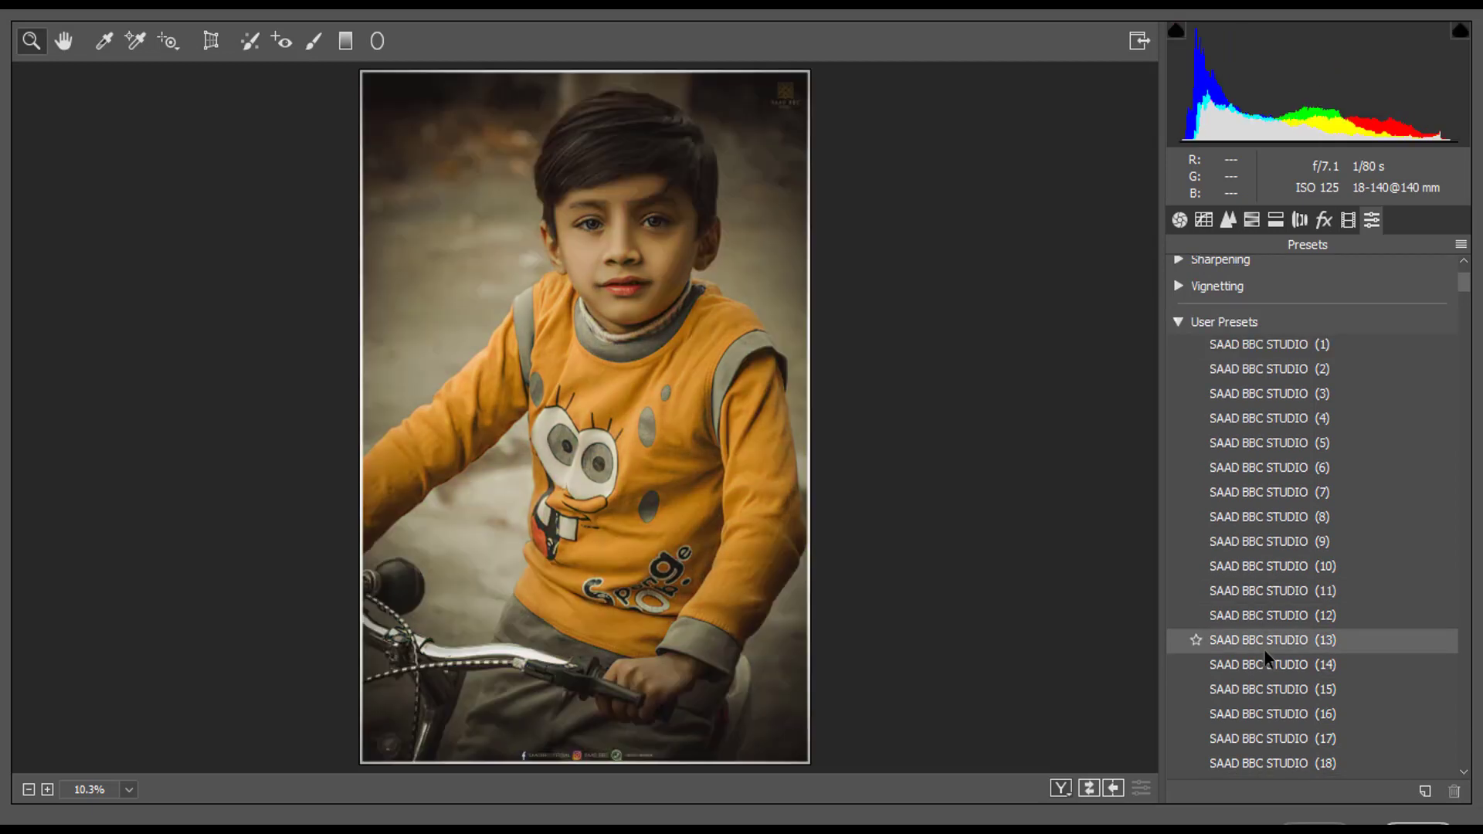
{"action": "scroll", "coordinate": [1263, 651], "scroll_direction": "down", "scroll_amount": 2}
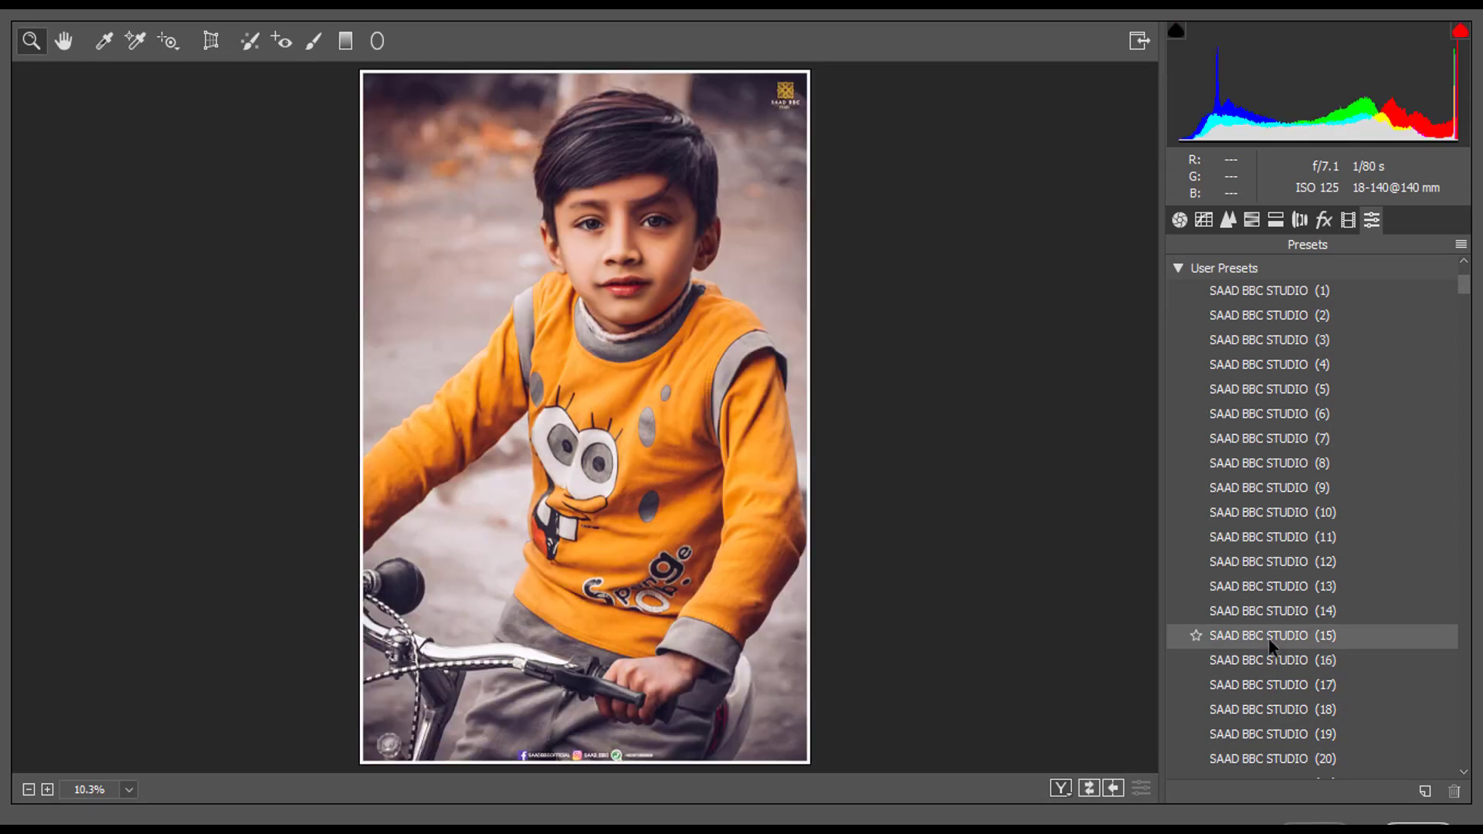
{"action": "scroll", "coordinate": [1268, 638], "scroll_direction": "down", "scroll_amount": 2}
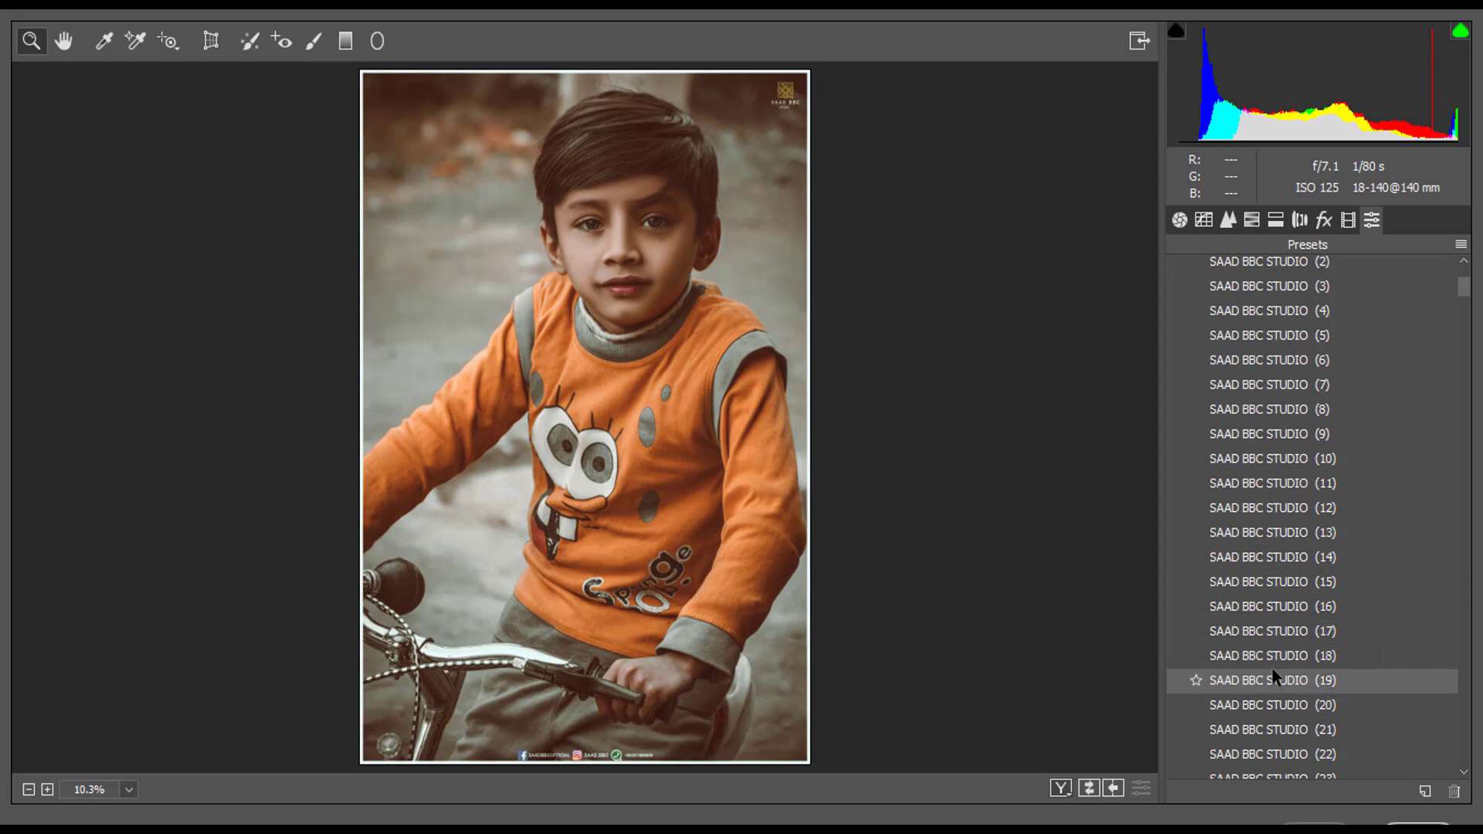
{"action": "scroll", "coordinate": [1273, 675], "scroll_direction": "down", "scroll_amount": 2}
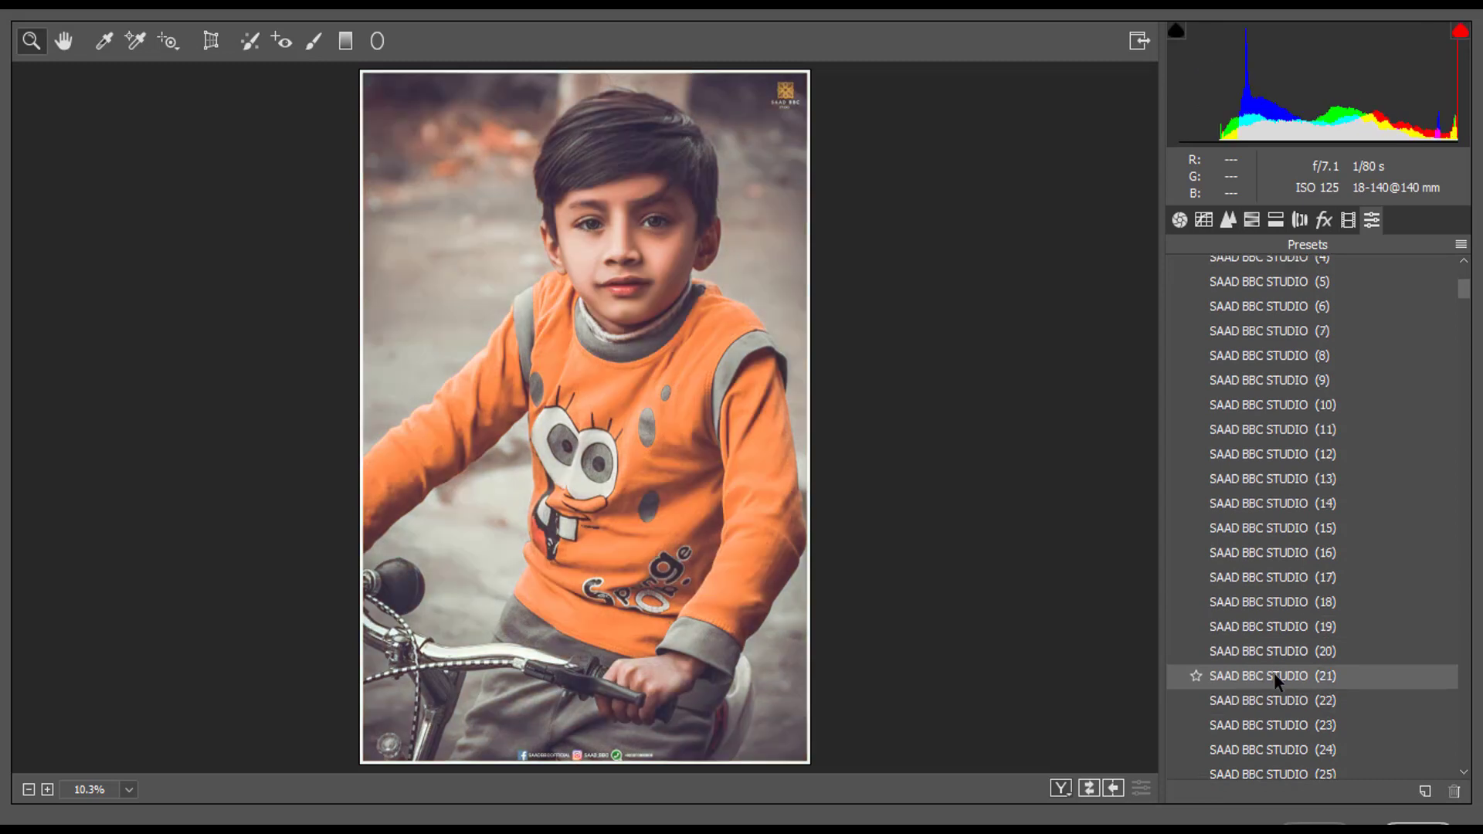
{"action": "scroll", "coordinate": [1276, 677], "scroll_direction": "down", "scroll_amount": 2}
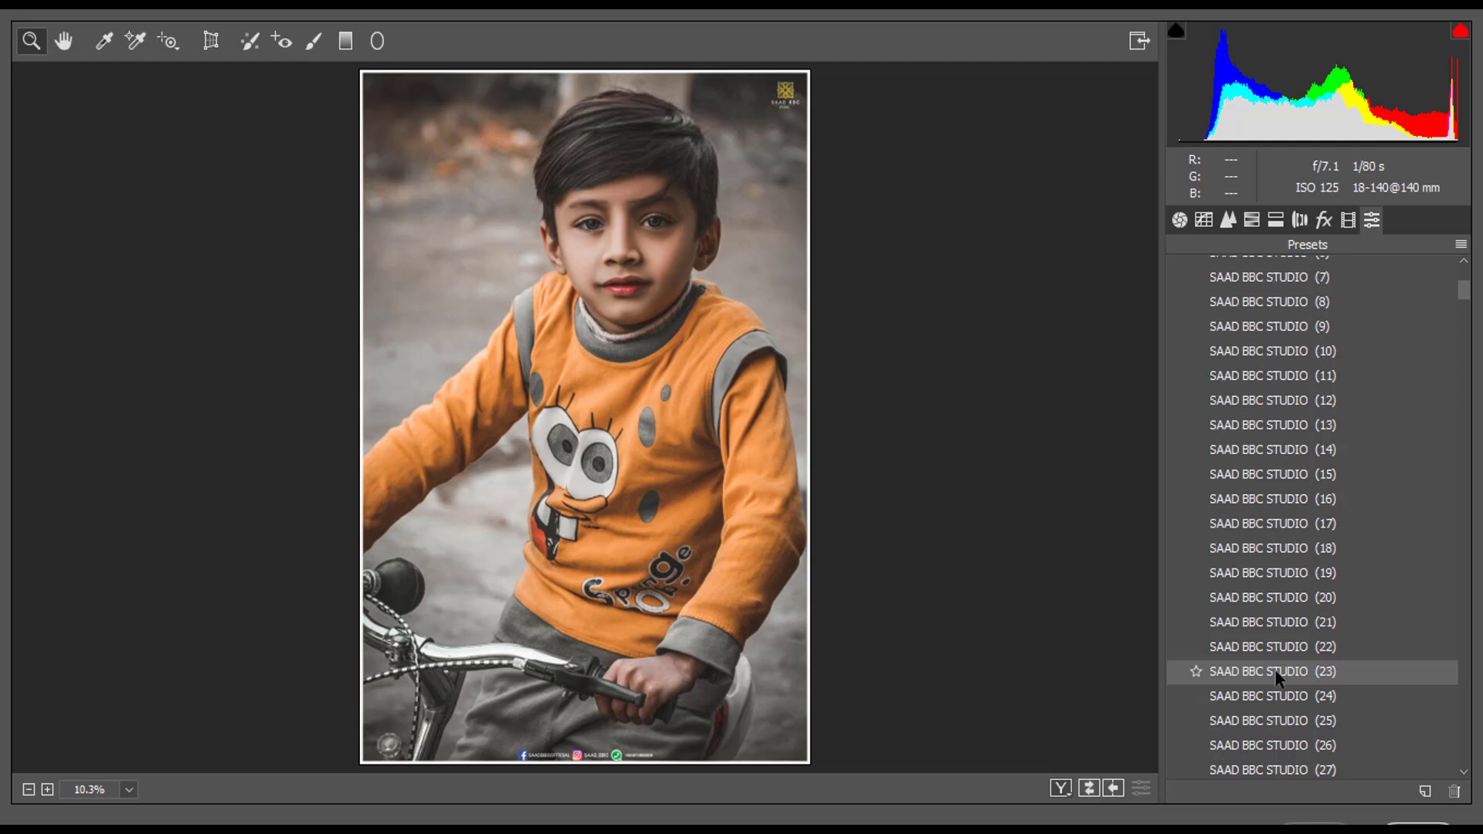
{"action": "scroll", "coordinate": [1276, 676], "scroll_direction": "down", "scroll_amount": 2}
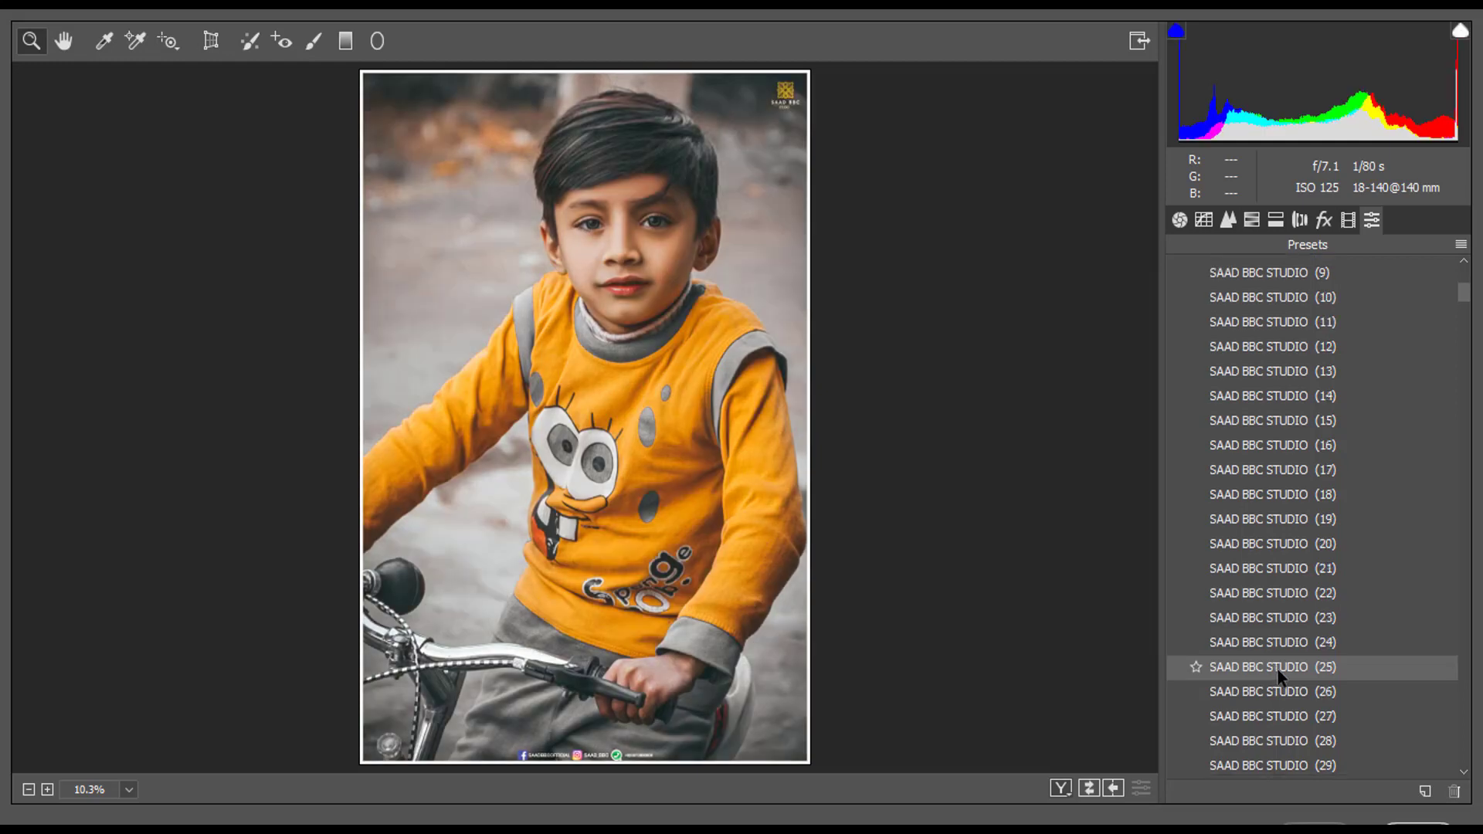
{"action": "scroll", "coordinate": [1278, 674], "scroll_direction": "down", "scroll_amount": 2}
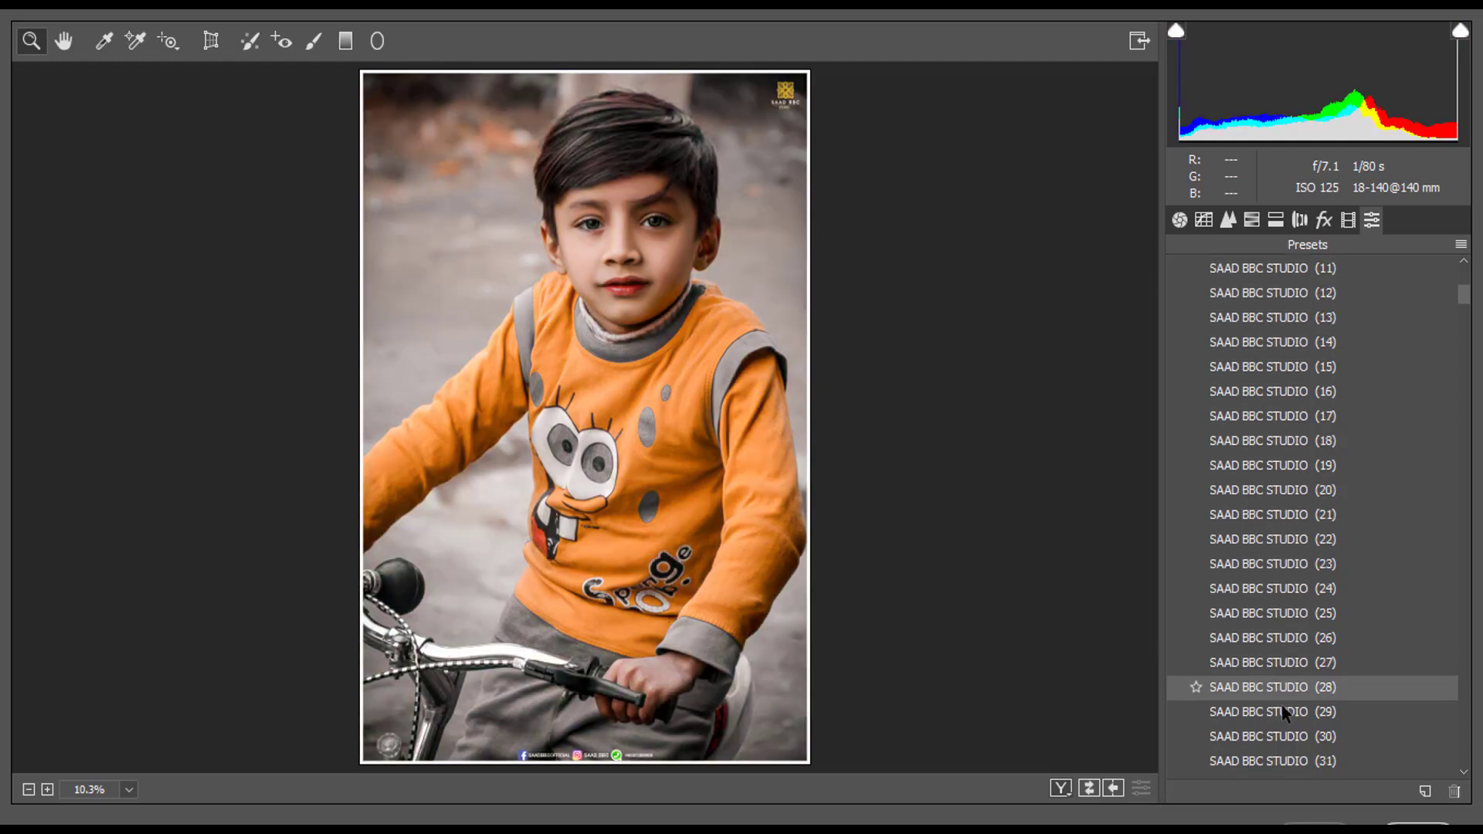
{"action": "scroll", "coordinate": [1290, 690], "scroll_direction": "down", "scroll_amount": 2}
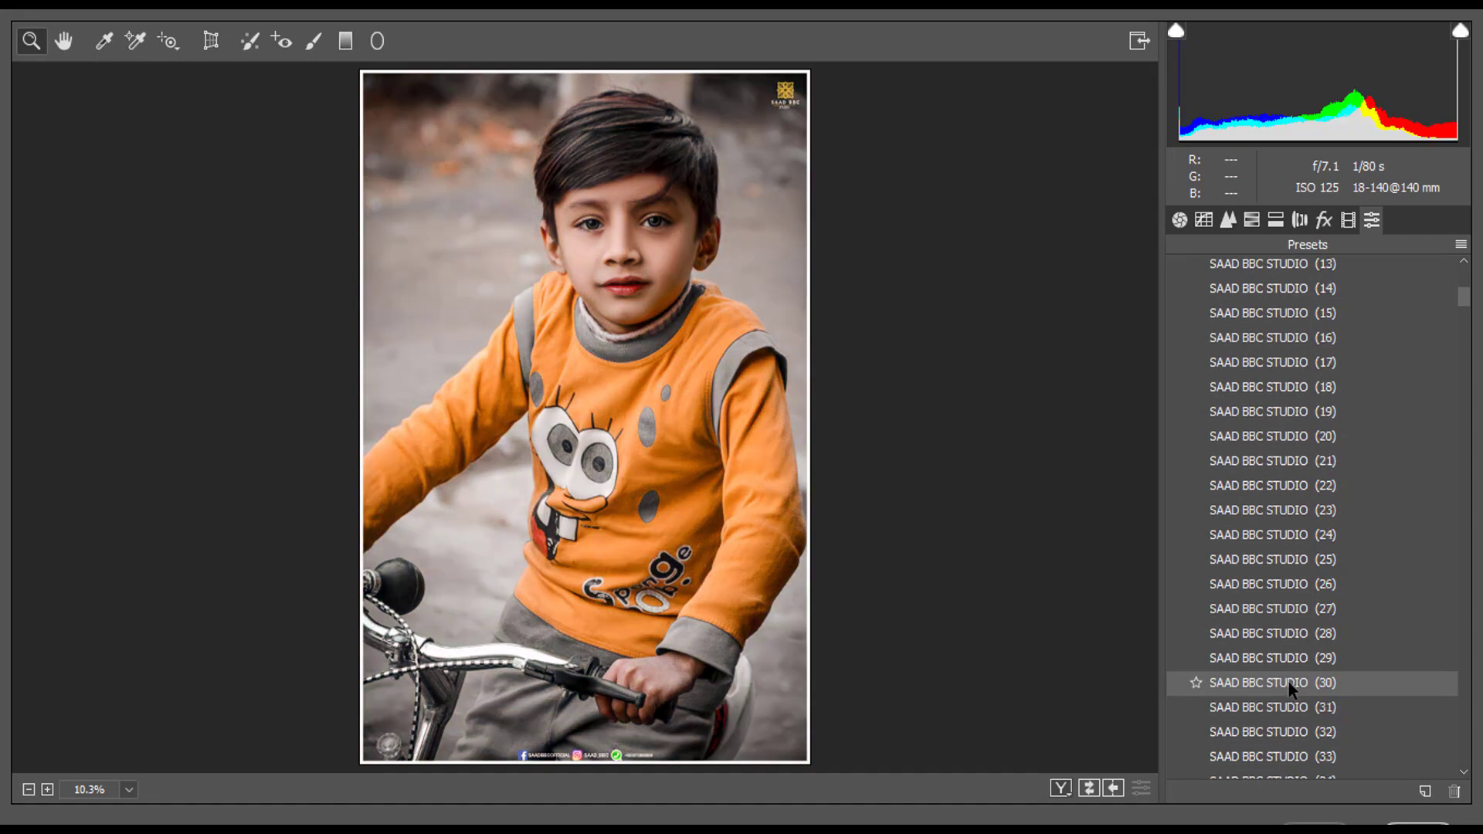
{"action": "scroll", "coordinate": [1290, 690], "scroll_direction": "down", "scroll_amount": 2}
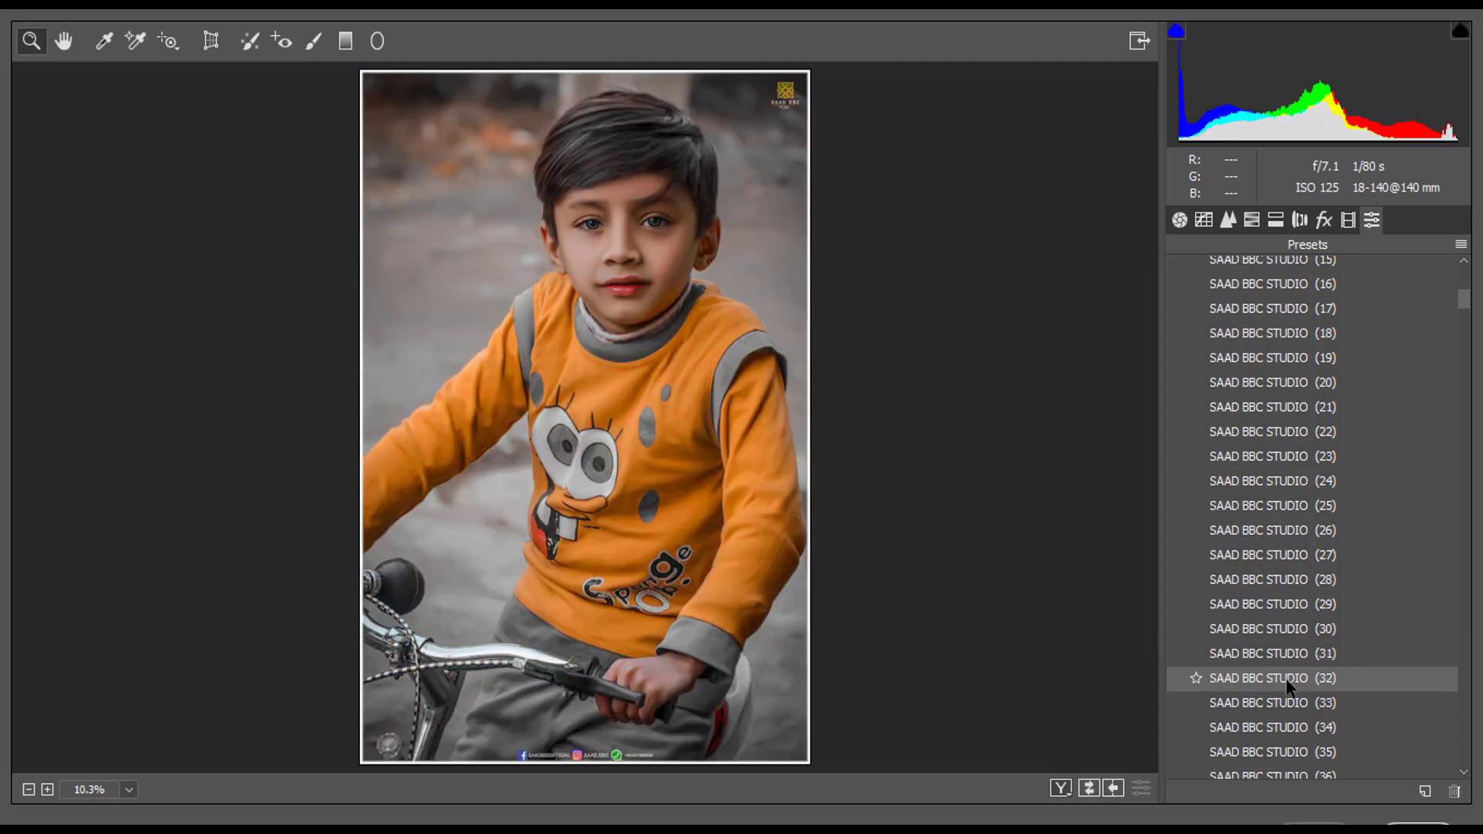
{"action": "scroll", "coordinate": [1290, 699], "scroll_direction": "down", "scroll_amount": 2}
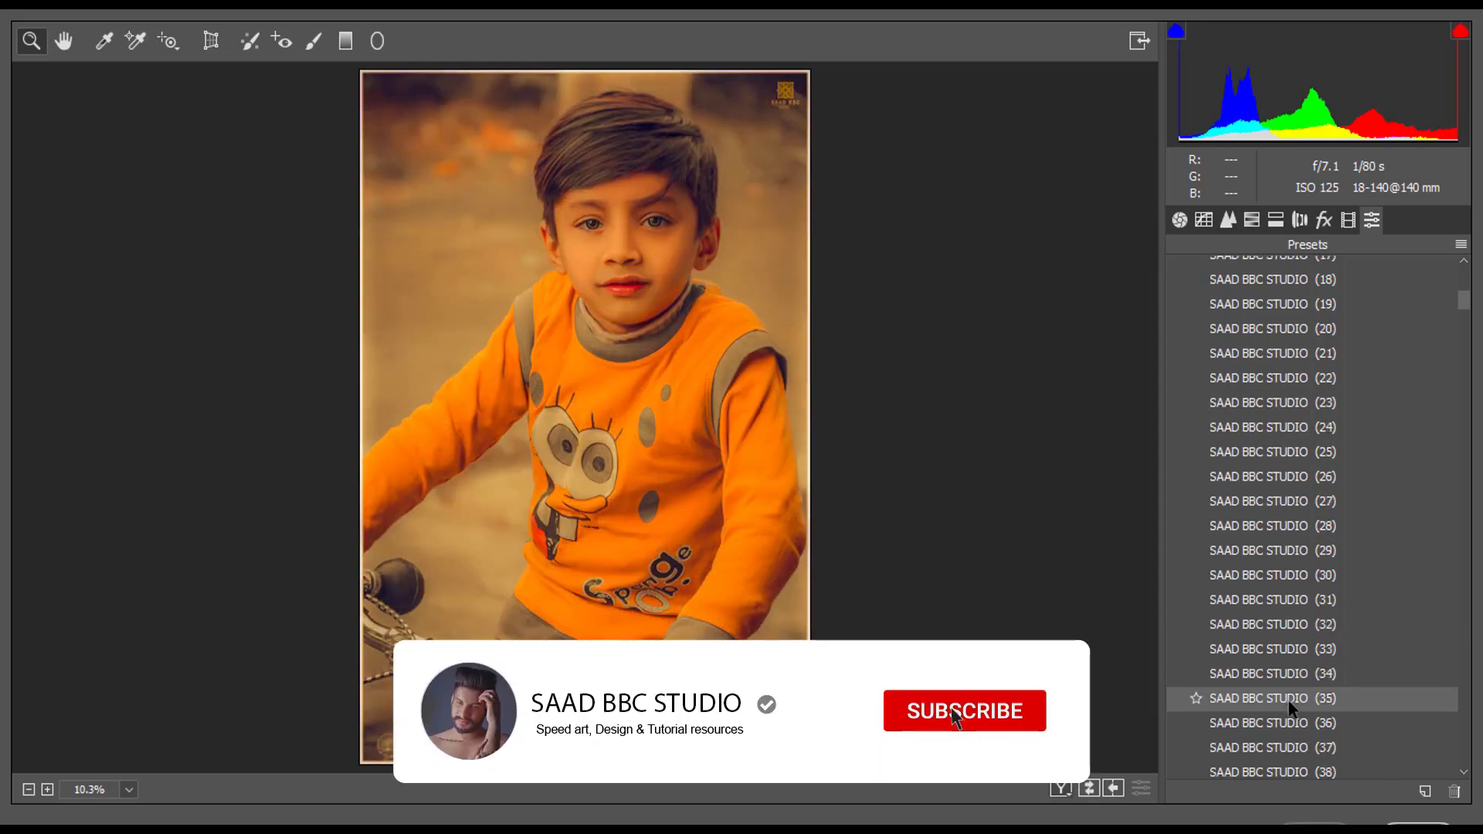
{"action": "scroll", "coordinate": [1288, 703], "scroll_direction": "down", "scroll_amount": 2}
{"action": "scroll", "coordinate": [1288, 703], "scroll_direction": "down", "scroll_amount": 2}
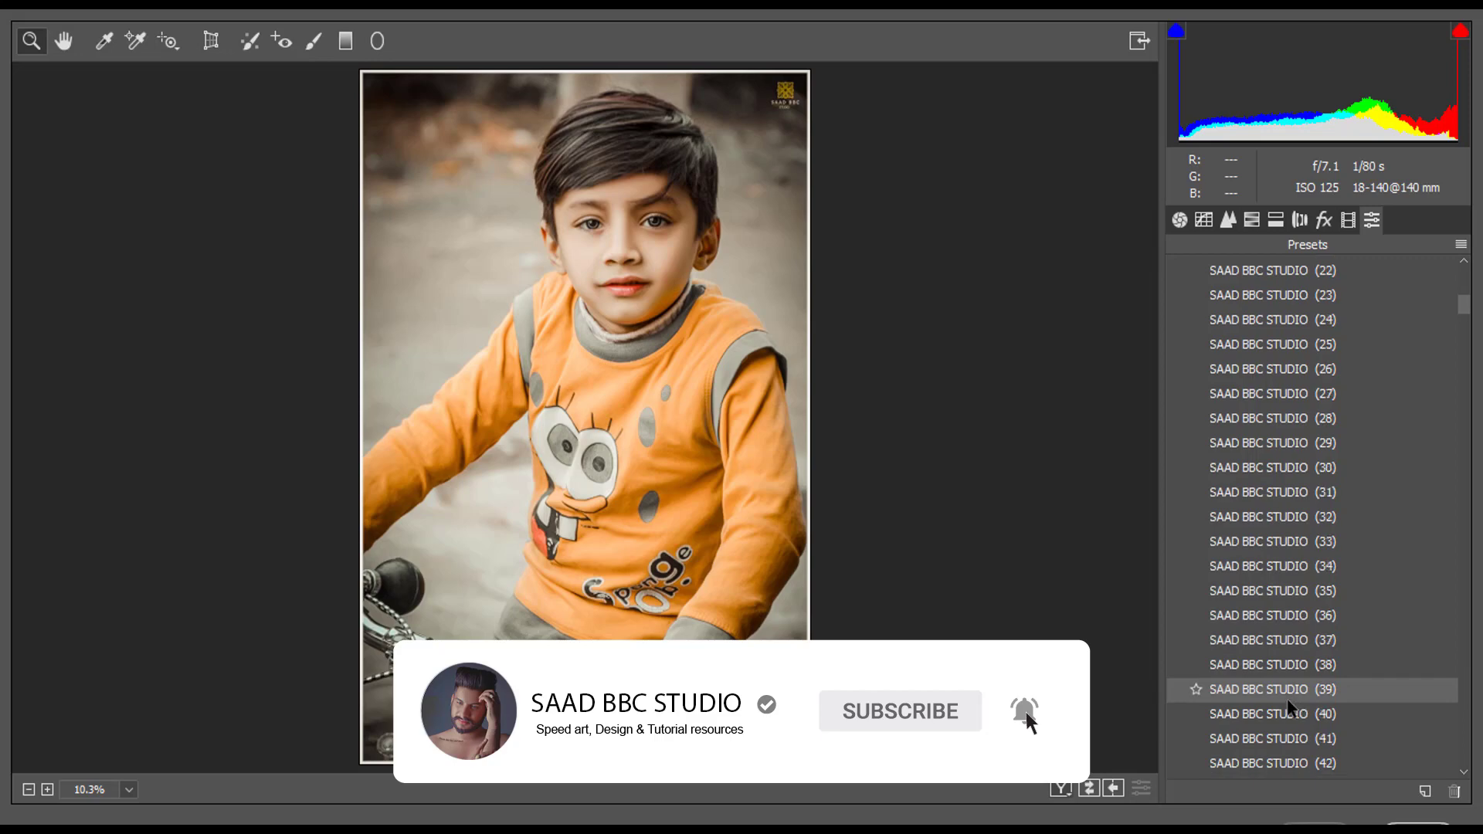
{"action": "scroll", "coordinate": [1287, 704], "scroll_direction": "down", "scroll_amount": 2}
{"action": "scroll", "coordinate": [1287, 699], "scroll_direction": "down", "scroll_amount": 2}
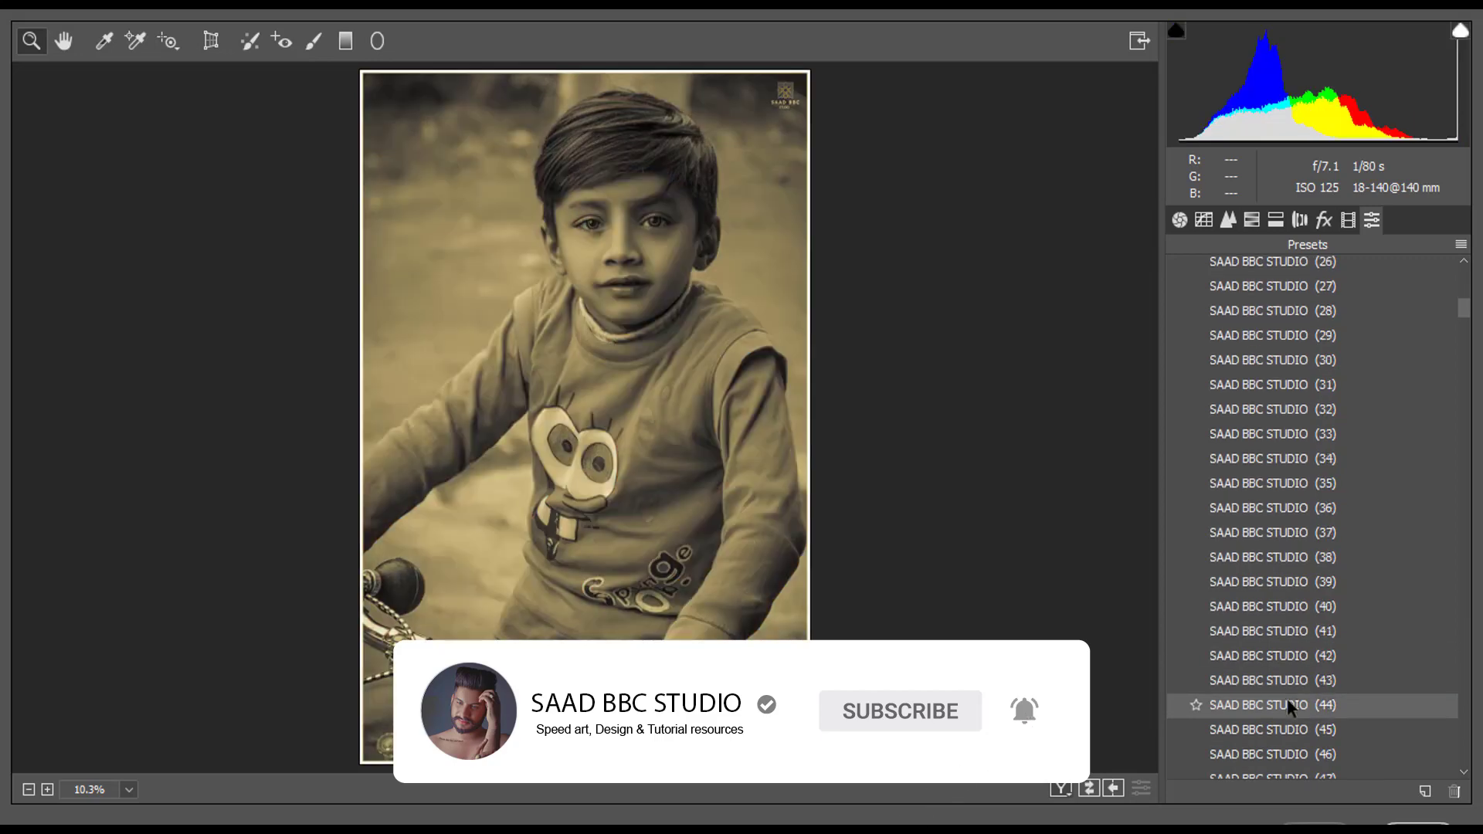
{"action": "scroll", "coordinate": [1288, 706], "scroll_direction": "down", "scroll_amount": 2}
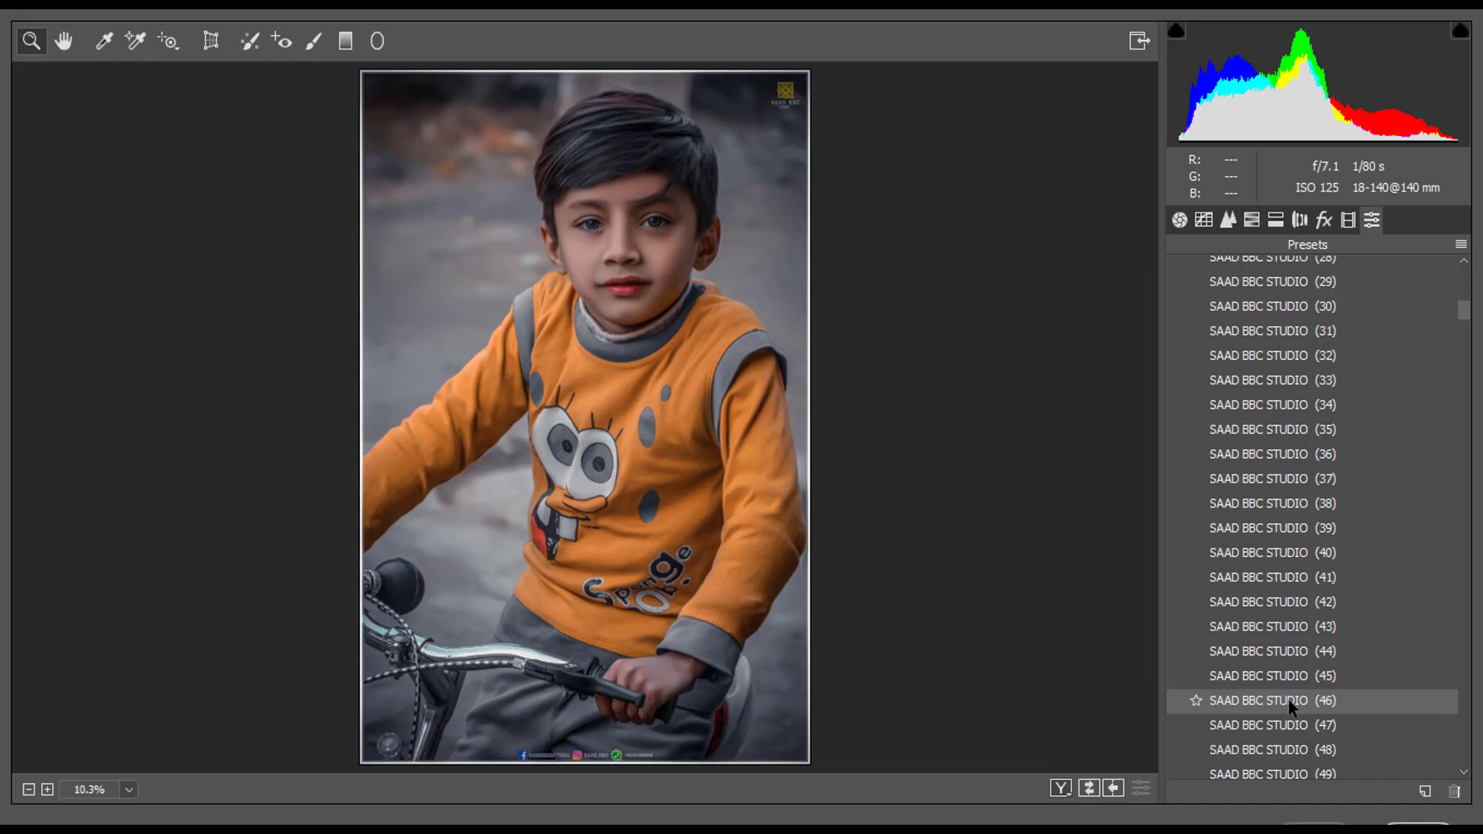
{"action": "scroll", "coordinate": [1288, 704], "scroll_direction": "down", "scroll_amount": 2}
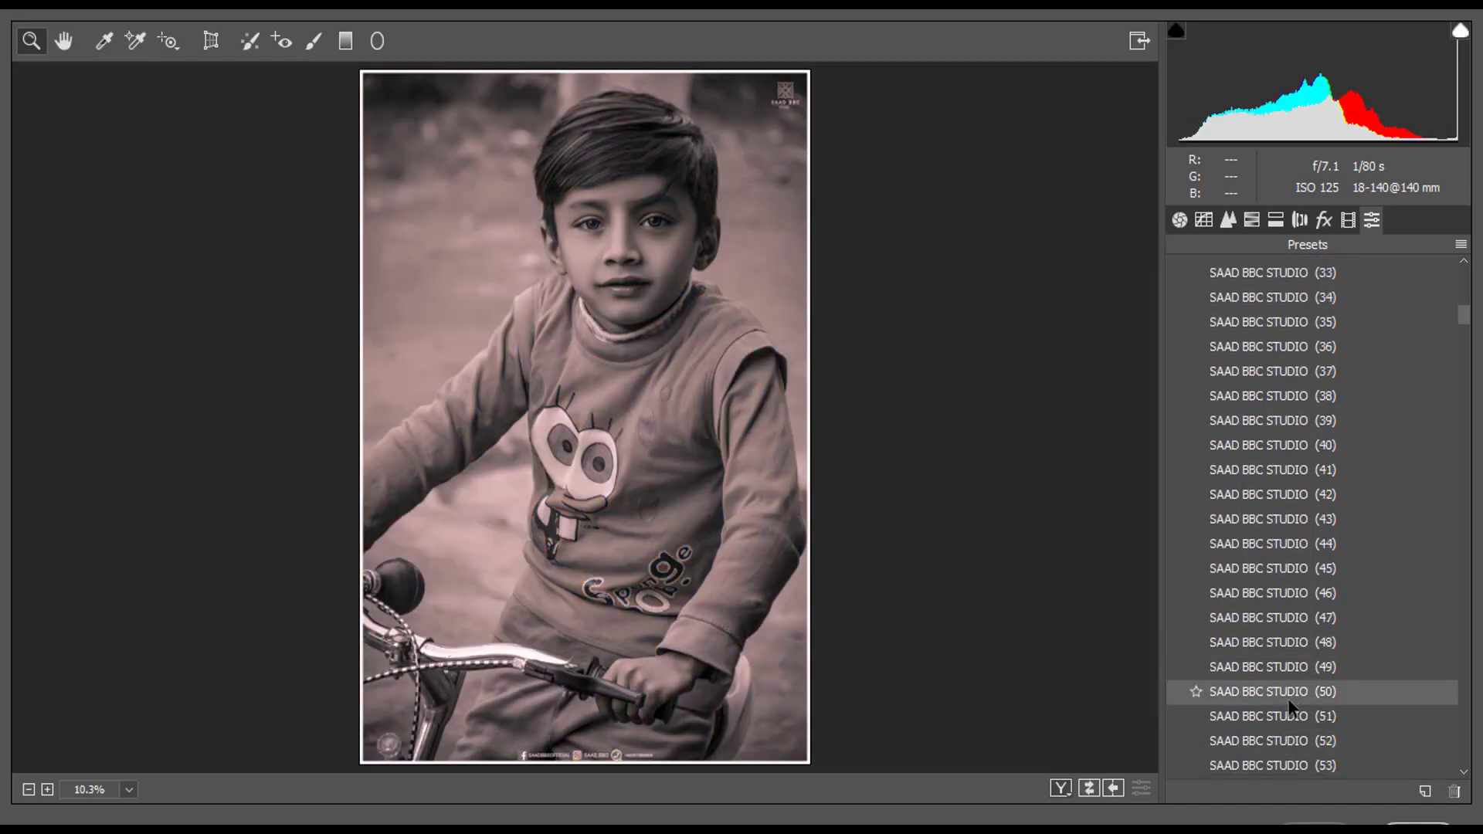
{"action": "scroll", "coordinate": [1288, 704], "scroll_direction": "down", "scroll_amount": 3}
{"action": "scroll", "coordinate": [1289, 707], "scroll_direction": "down", "scroll_amount": 3}
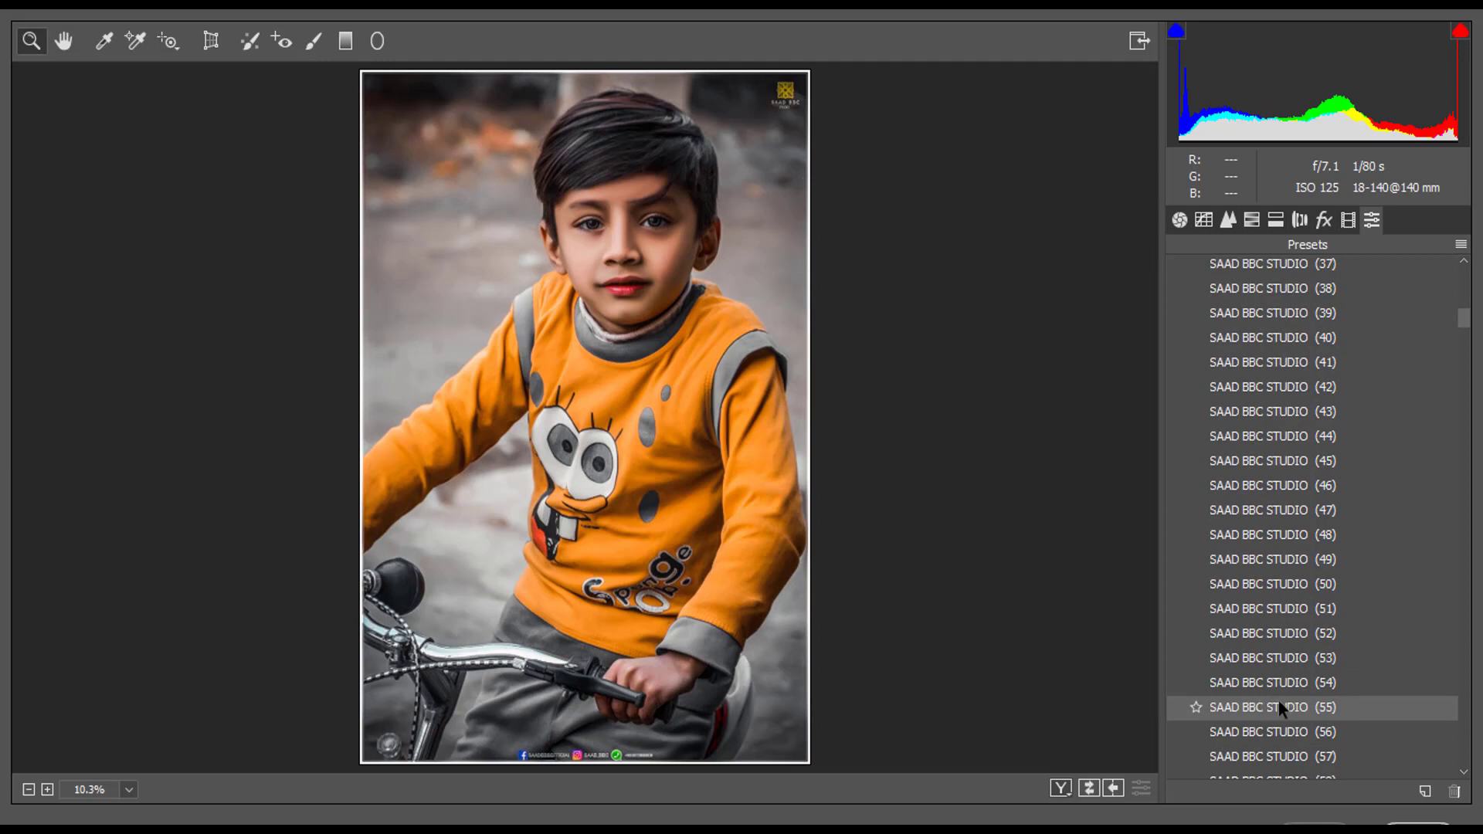
{"action": "left_click", "coordinate": [1271, 702]}
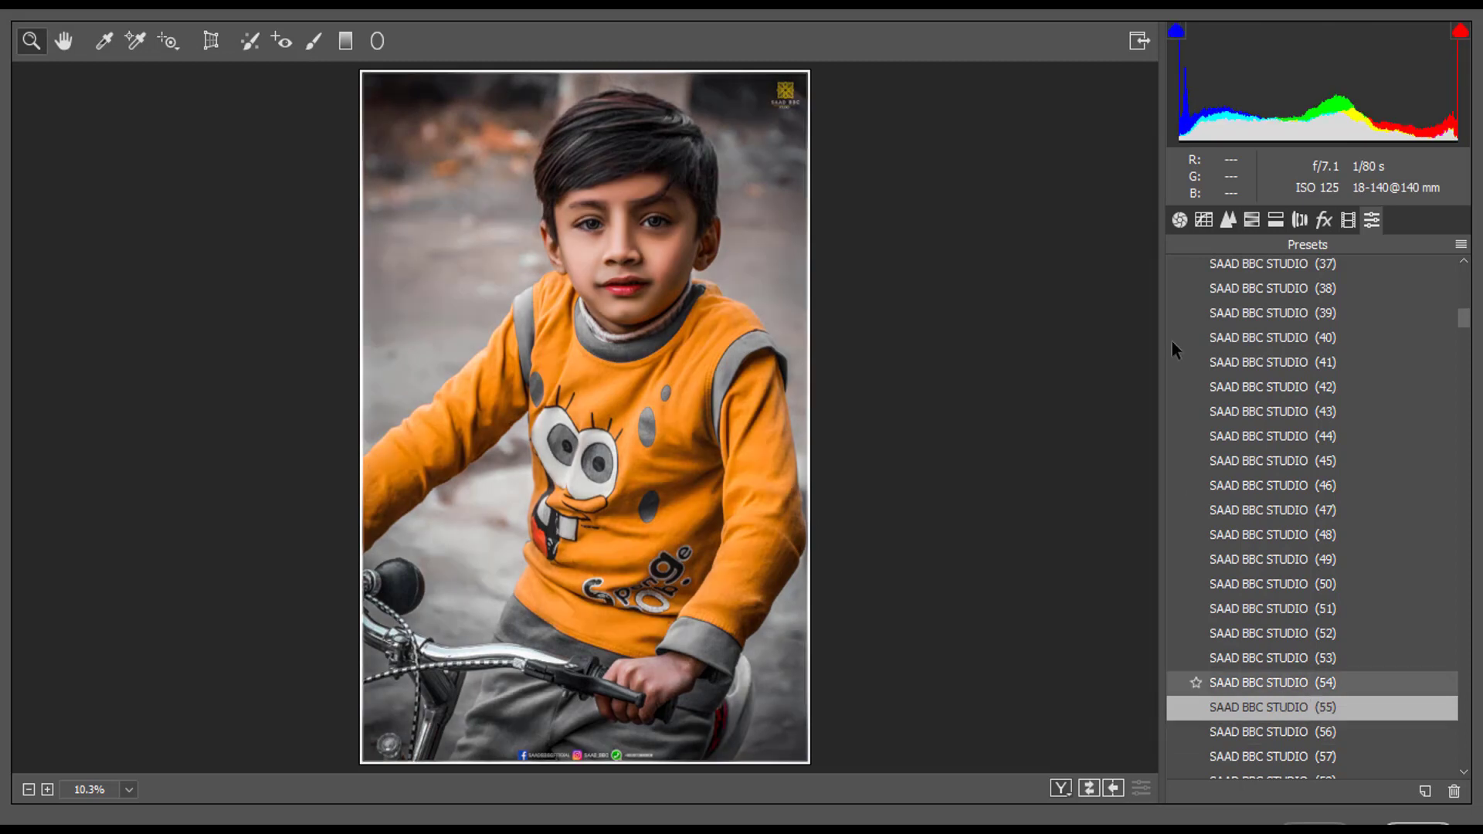
- Set Basic Highlights to -68 and Shadows to +85, then compare before and after
{"action": "left_click", "coordinate": [1179, 220]}
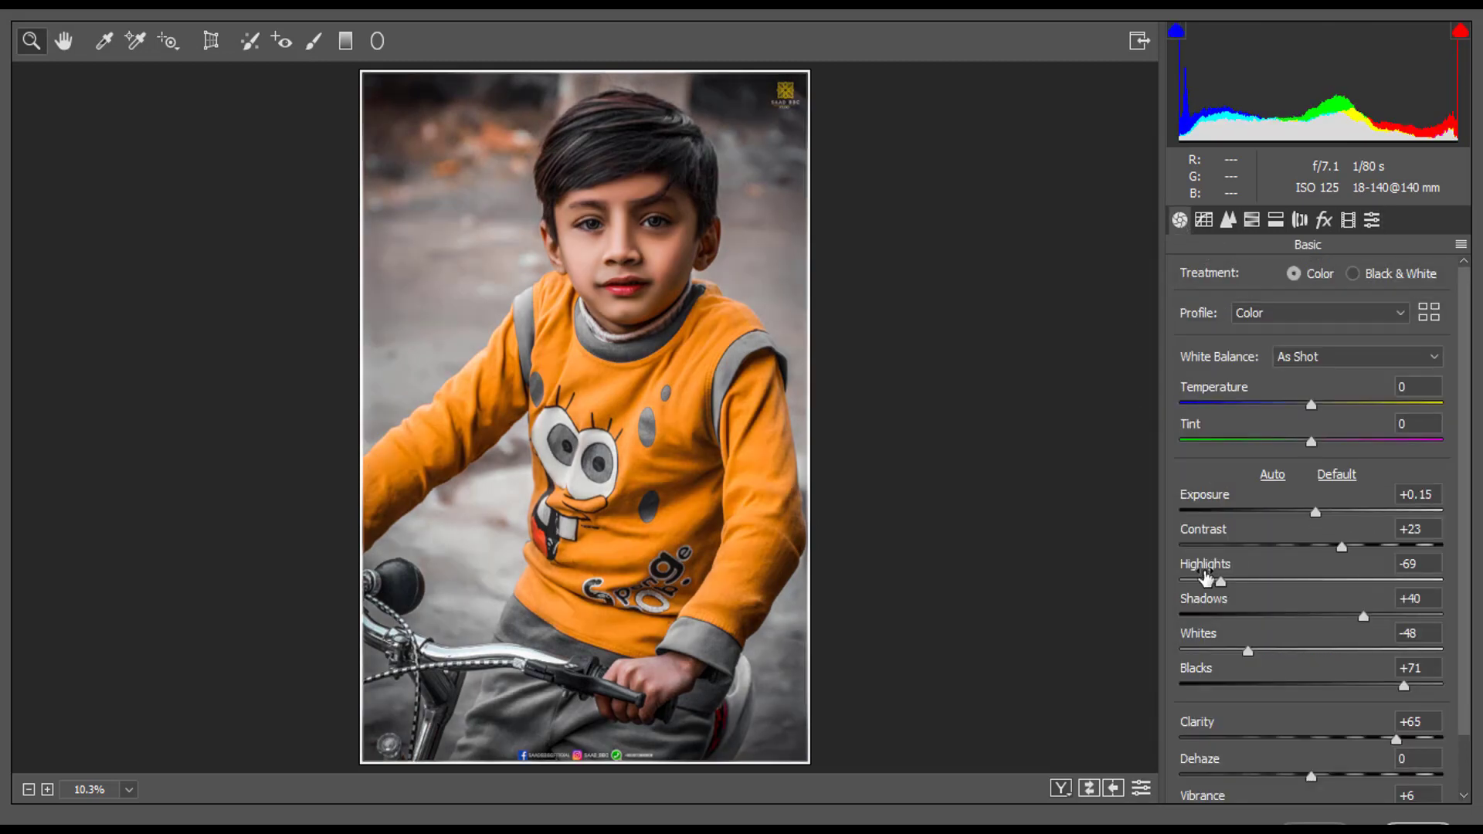
{"action": "mouse_move", "coordinate": [1221, 581]}
{"action": "left_mouse_down"}
{"action": "mouse_move", "coordinate": [1361, 581]}
{"action": "mouse_move", "coordinate": [1222, 581]}
{"action": "left_mouse_up"}
{"action": "mouse_move", "coordinate": [1364, 615]}
{"action": "left_mouse_down"}
{"action": "mouse_move", "coordinate": [1459, 618]}
{"action": "mouse_move", "coordinate": [1423, 617]}
{"action": "left_mouse_up"}
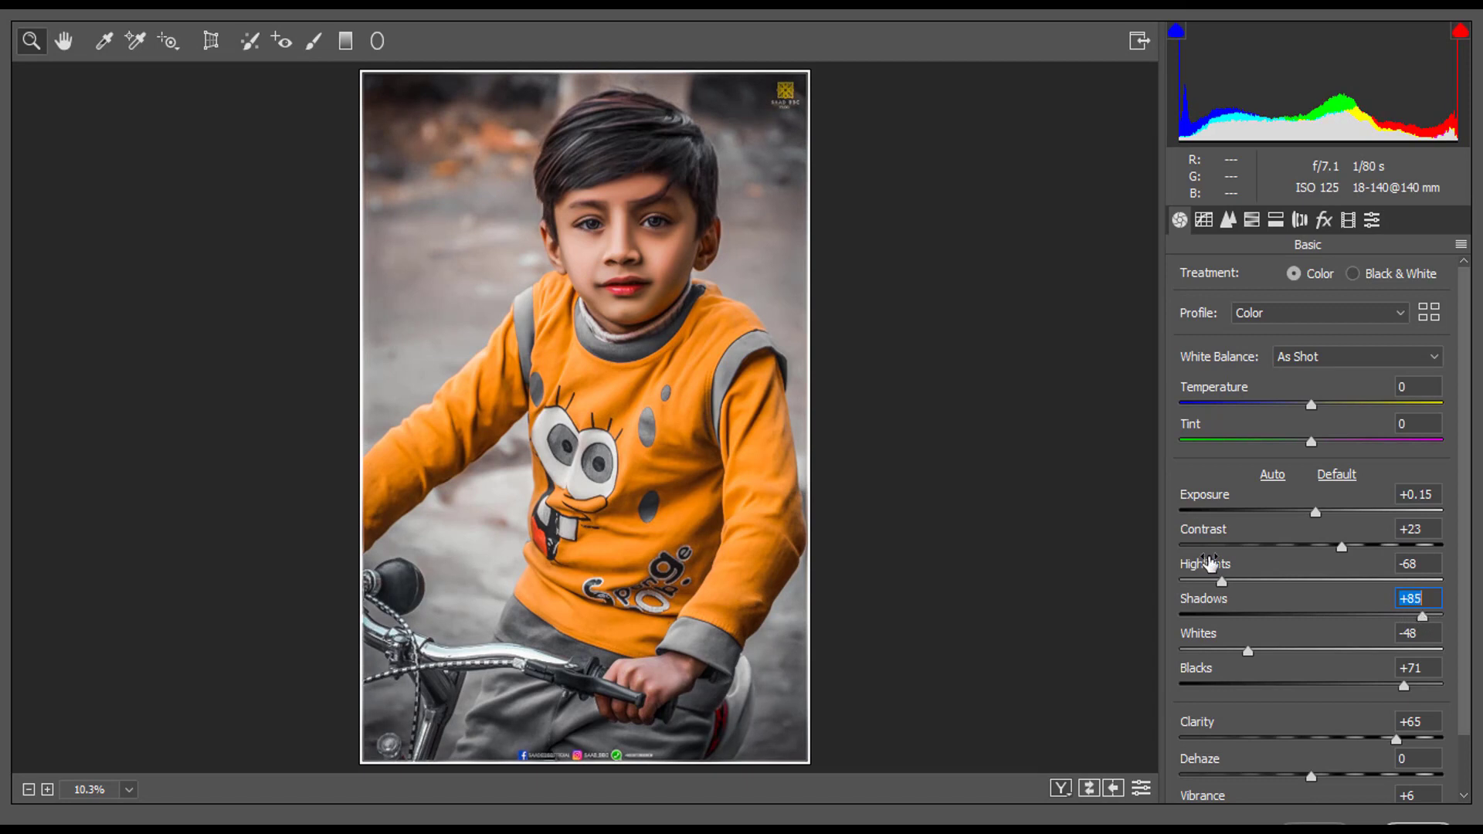
{"action": "key", "text": "backslash"}
{"action": "key", "text": "backslash"}
{"action": "key", "text": "backslash"}
{"action": "key", "text": "backslash"}
- Set HSL Saturation Reds +7, Oranges -12, Yellows -48 and Luminance Yellows +37, then apply the grade
{"action": "left_click", "coordinate": [1251, 220]}
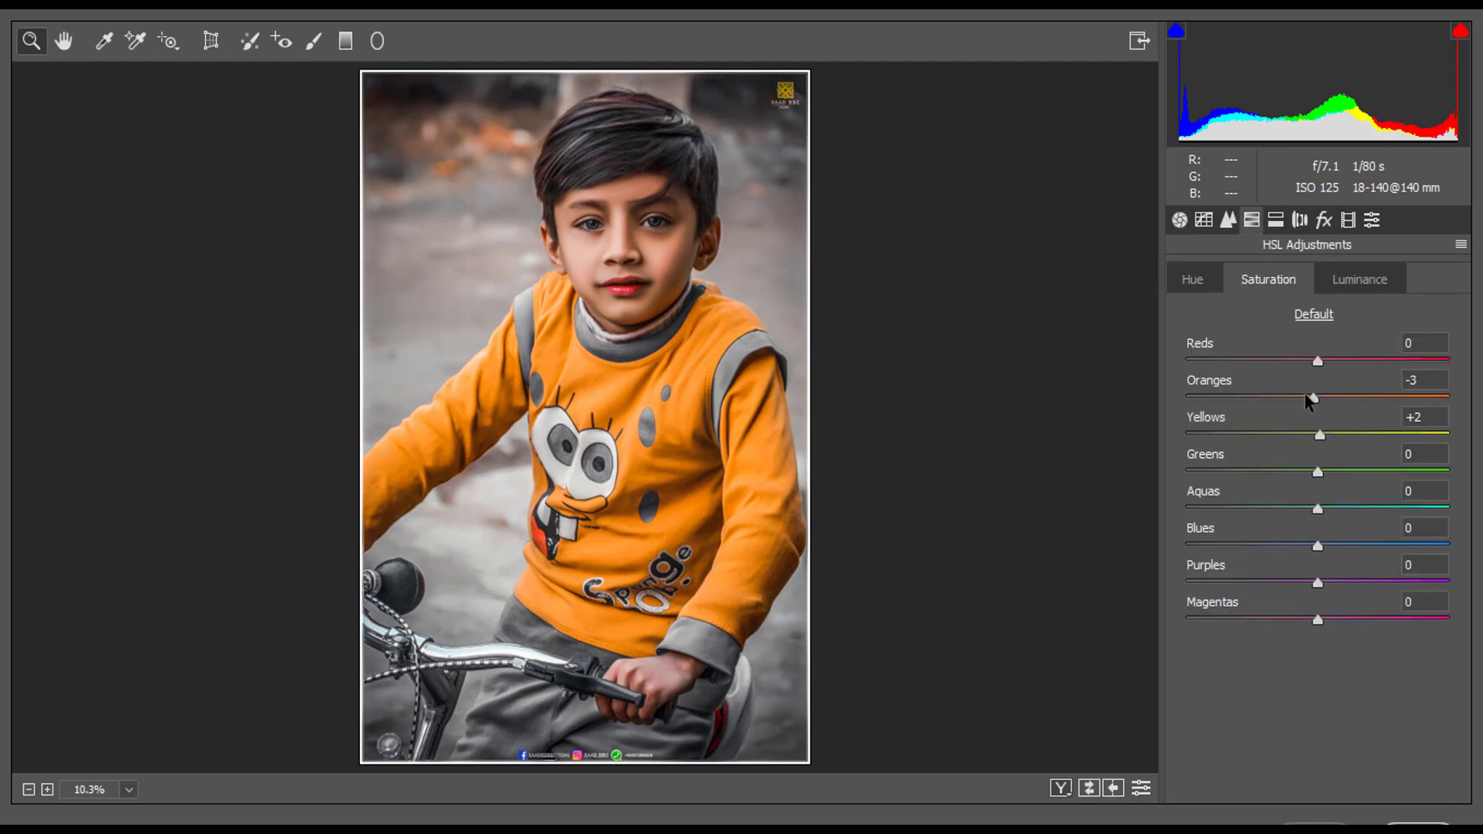
{"action": "mouse_move", "coordinate": [1308, 399]}
{"action": "left_mouse_down"}
{"action": "mouse_move", "coordinate": [1258, 397]}
{"action": "mouse_move", "coordinate": [1303, 398]}
{"action": "mouse_move", "coordinate": [1188, 434]}
{"action": "mouse_move", "coordinate": [1365, 435]}
{"action": "mouse_move", "coordinate": [1344, 434]}
{"action": "left_mouse_up"}
{"action": "left_click", "coordinate": [1344, 279]}
{"action": "left_click", "coordinate": [1276, 281]}
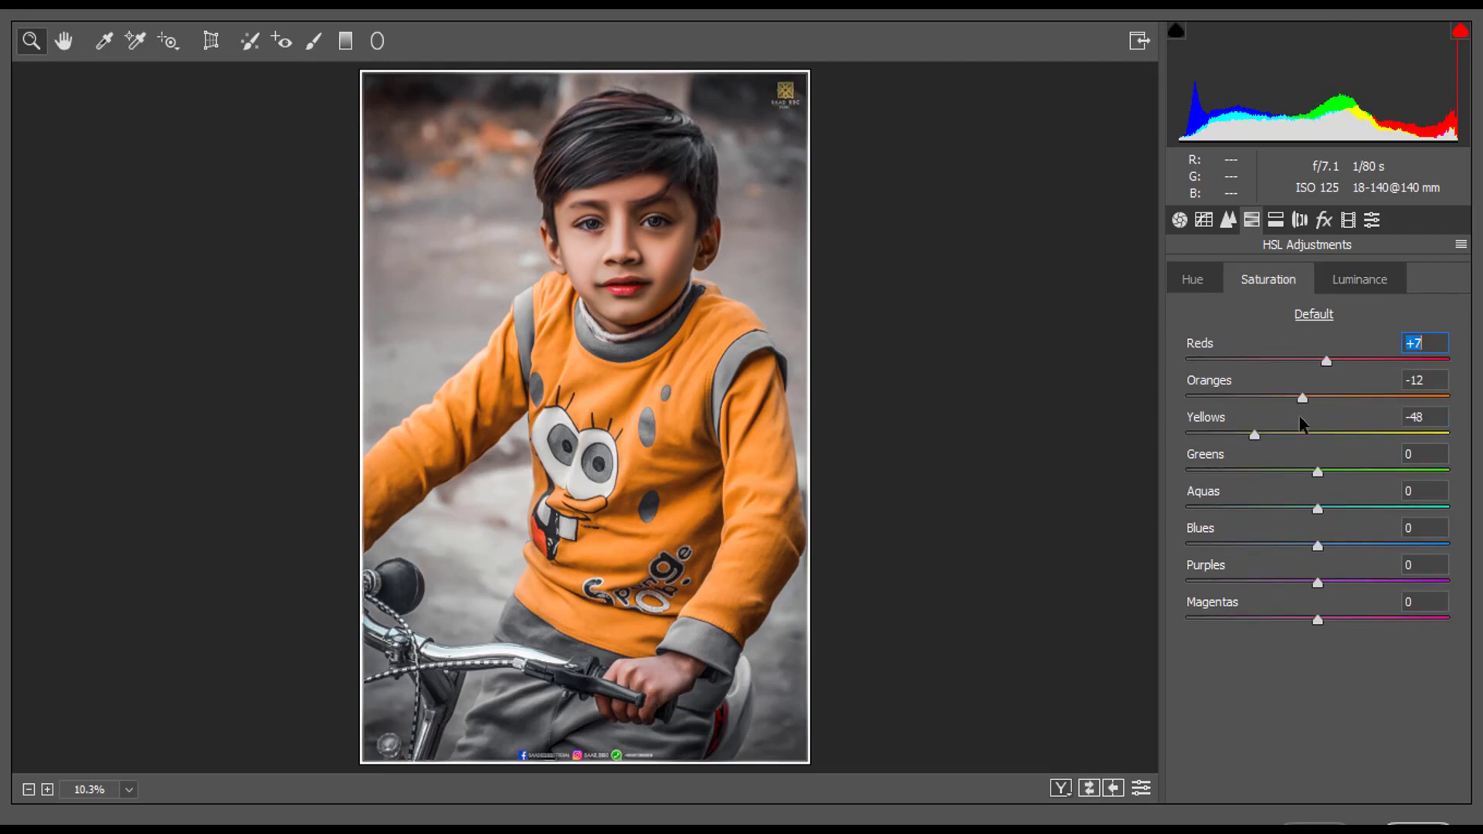
{"action": "key", "text": "Return"}
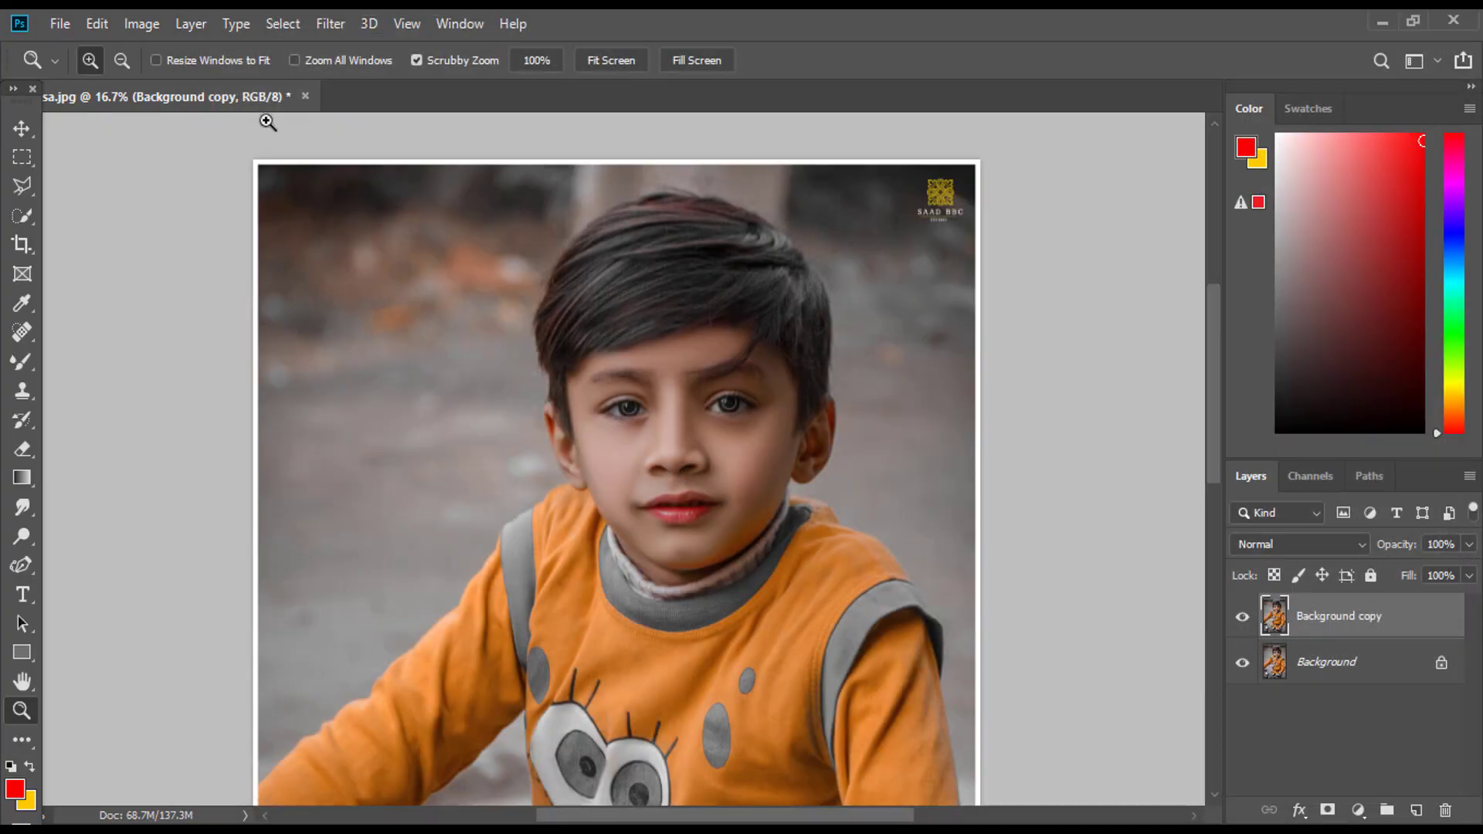
- Close the boy's photo without saving and open BBC_6777
{"action": "left_click", "coordinate": [305, 96]}
{"action": "left_click", "coordinate": [726, 334]}
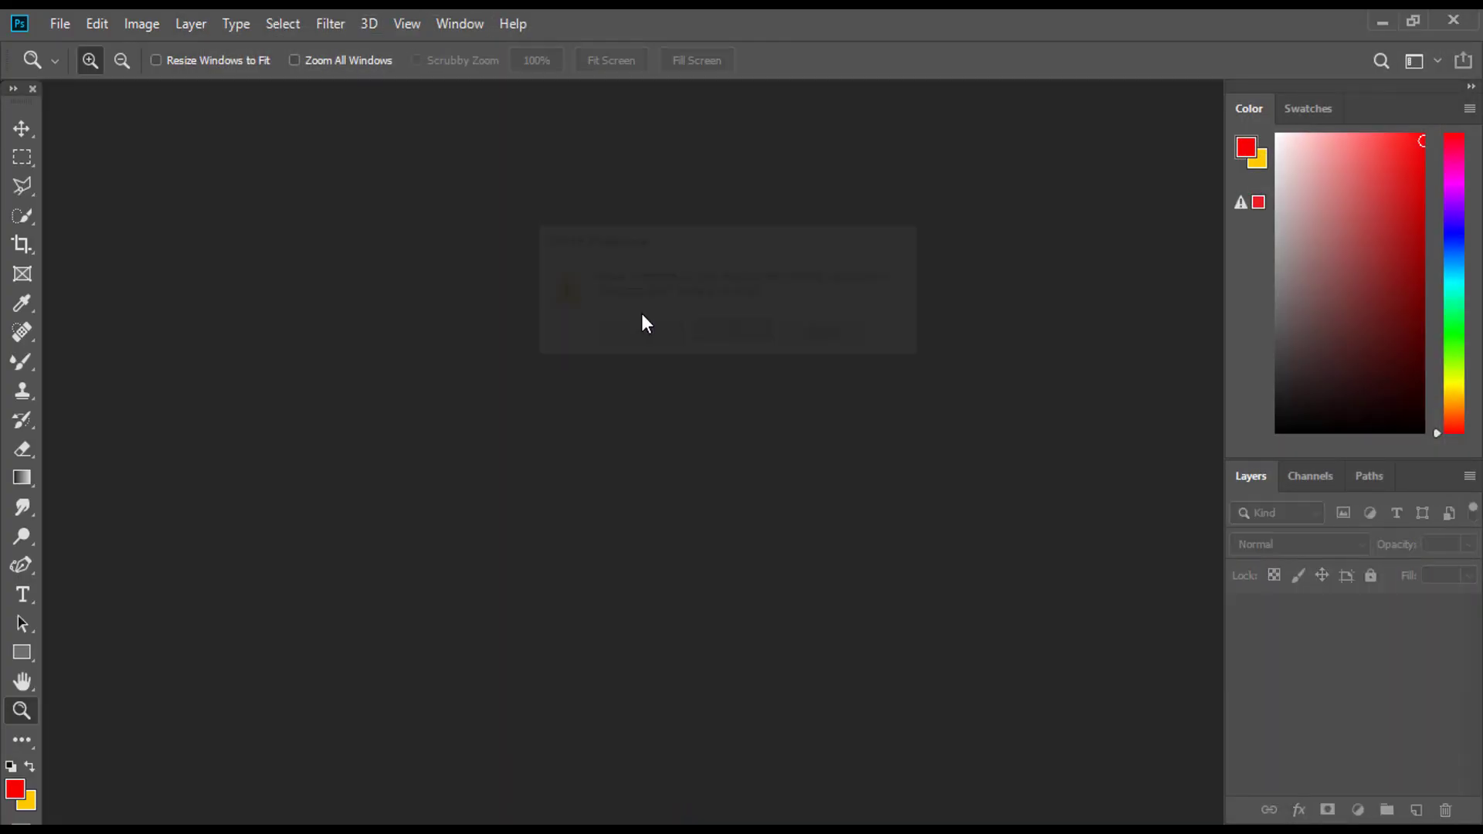
{"action": "key", "text": "ctrl+o"}
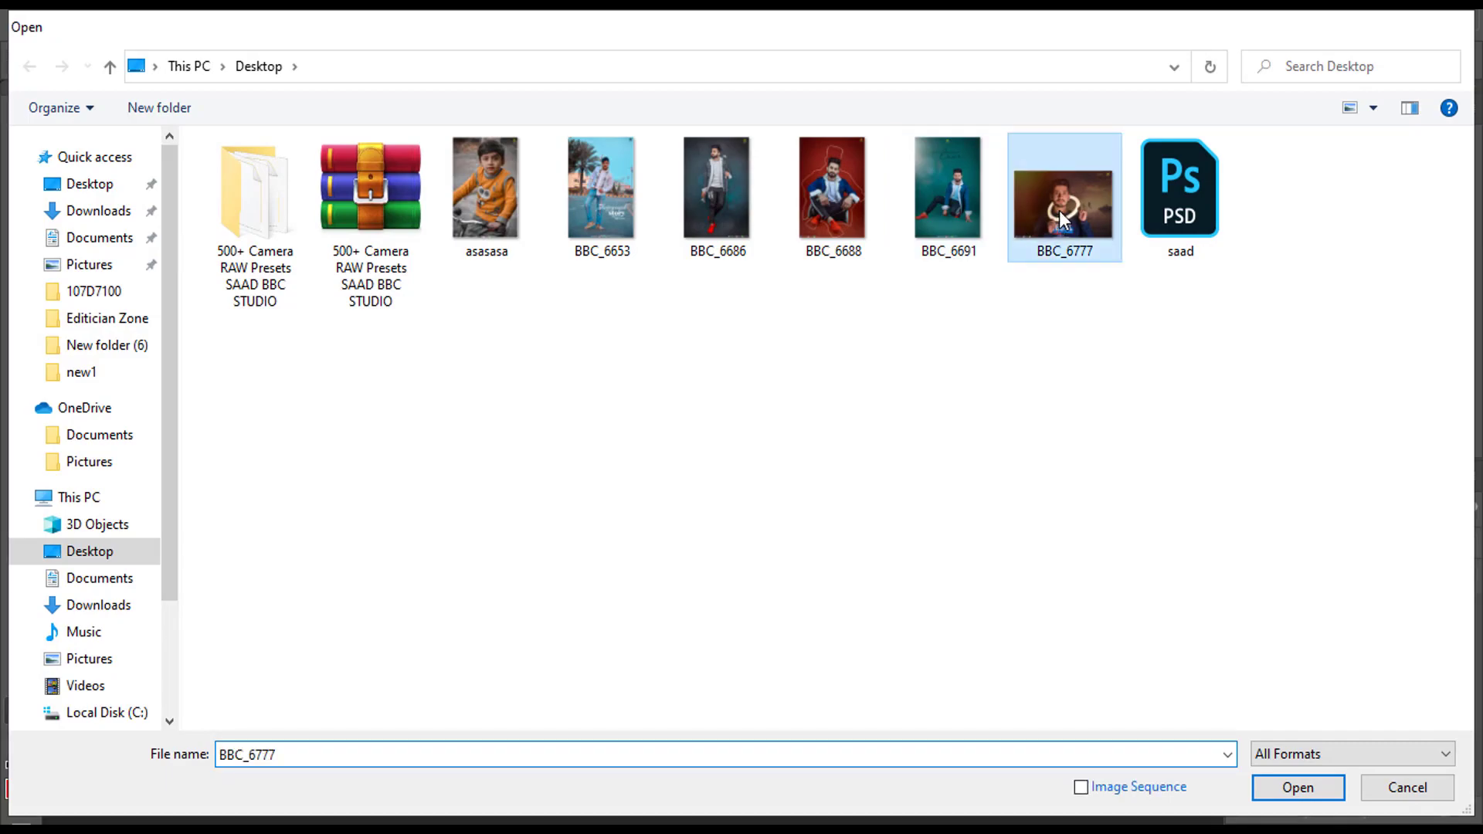
{"action": "double_click", "coordinate": [1059, 202]}
- Fit BBC_6777 on screen and launch the Camera Raw Filter on it
{"action": "left_click_drag", "start_coordinate": [572, 382], "coordinate": [716, 396]}
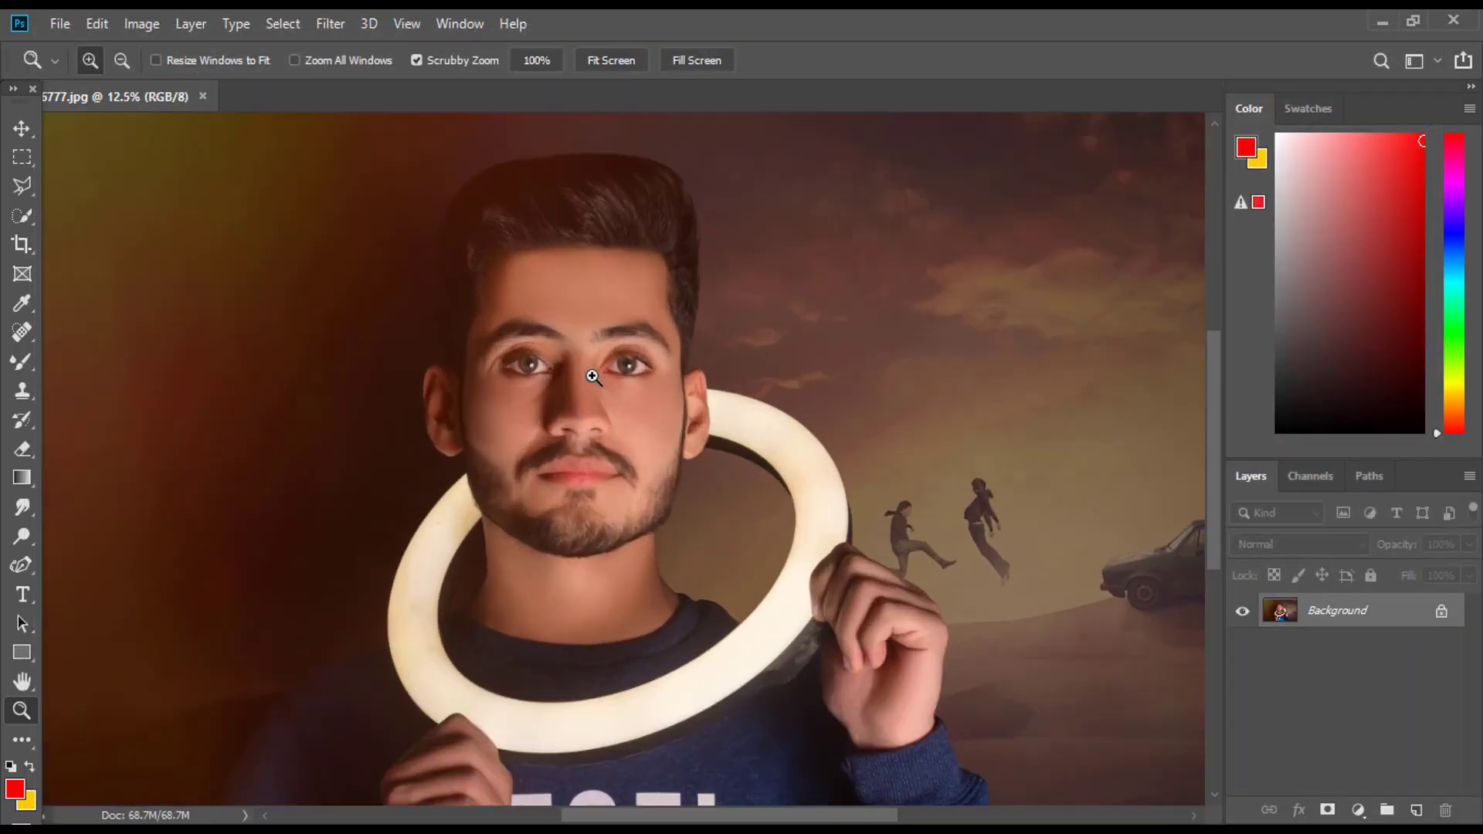
{"action": "right_click", "coordinate": [716, 396]}
{"action": "left_click", "coordinate": [741, 380]}
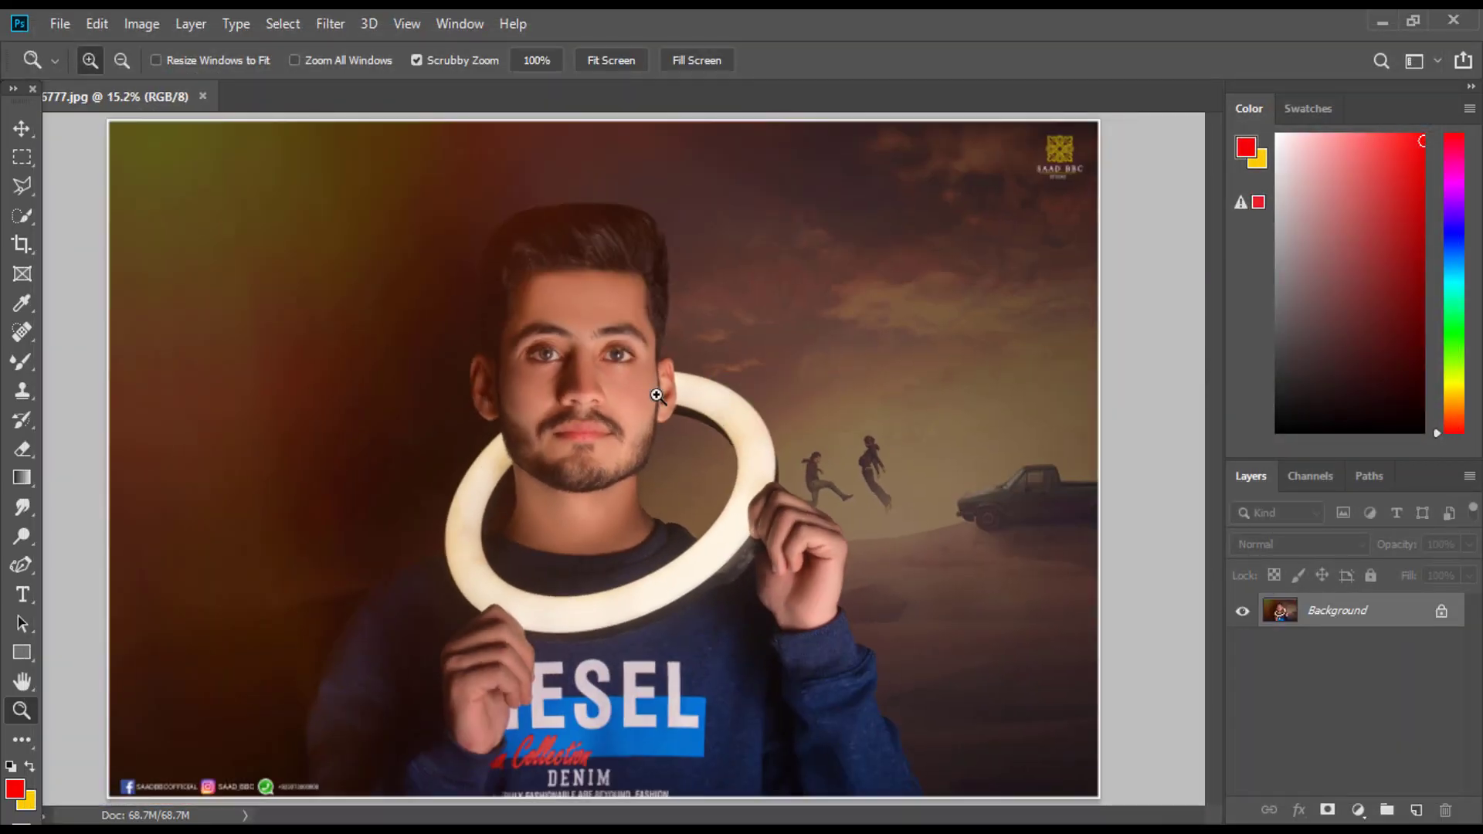
{"action": "left_click", "coordinate": [331, 24]}
{"action": "left_click", "coordinate": [417, 158]}
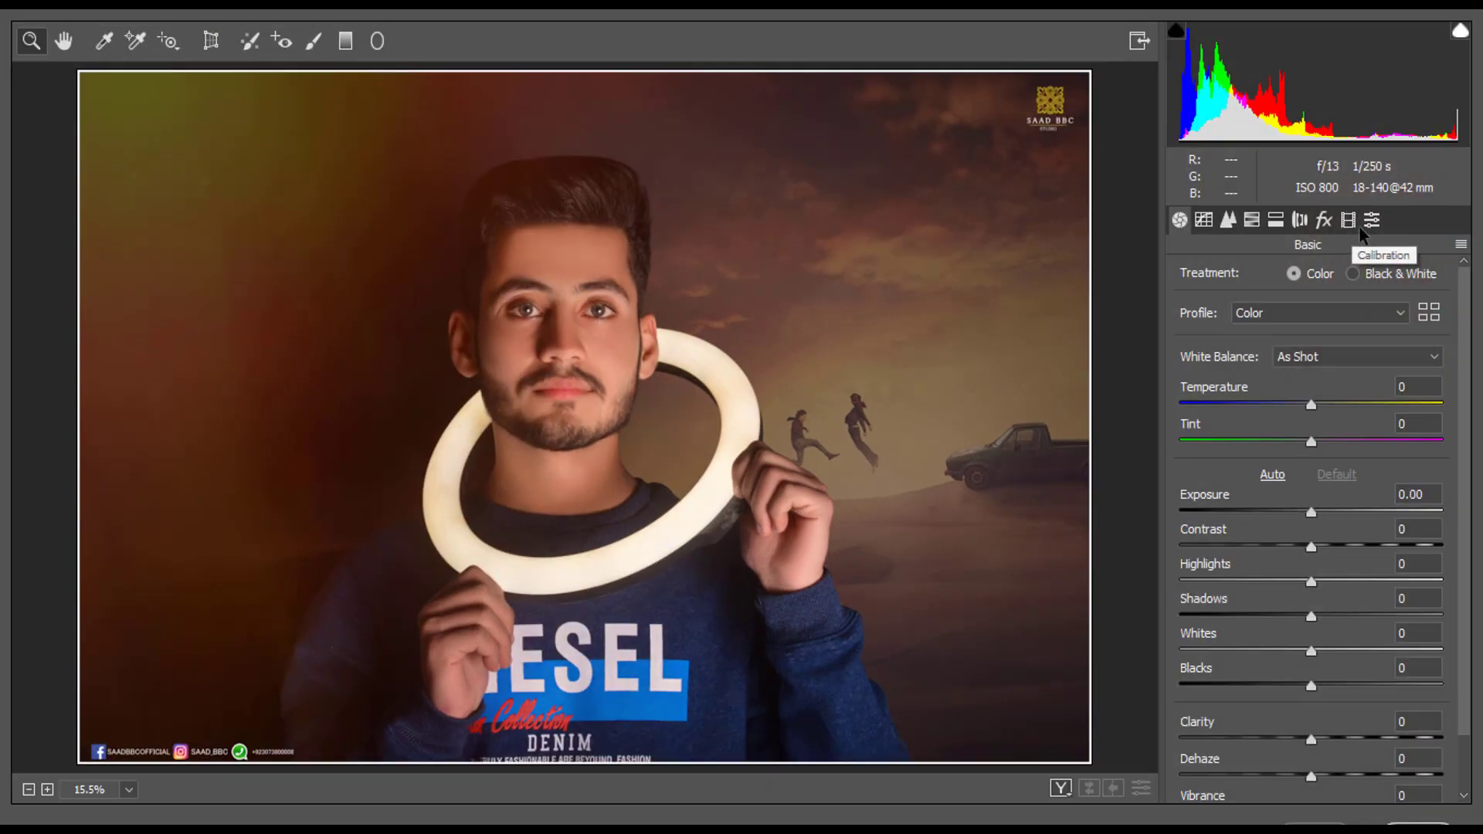
- In the Presets list, audition SAAD BBC STUDIO user presets from (5) through (14) on the portrait
{"action": "left_click", "coordinate": [1365, 220]}
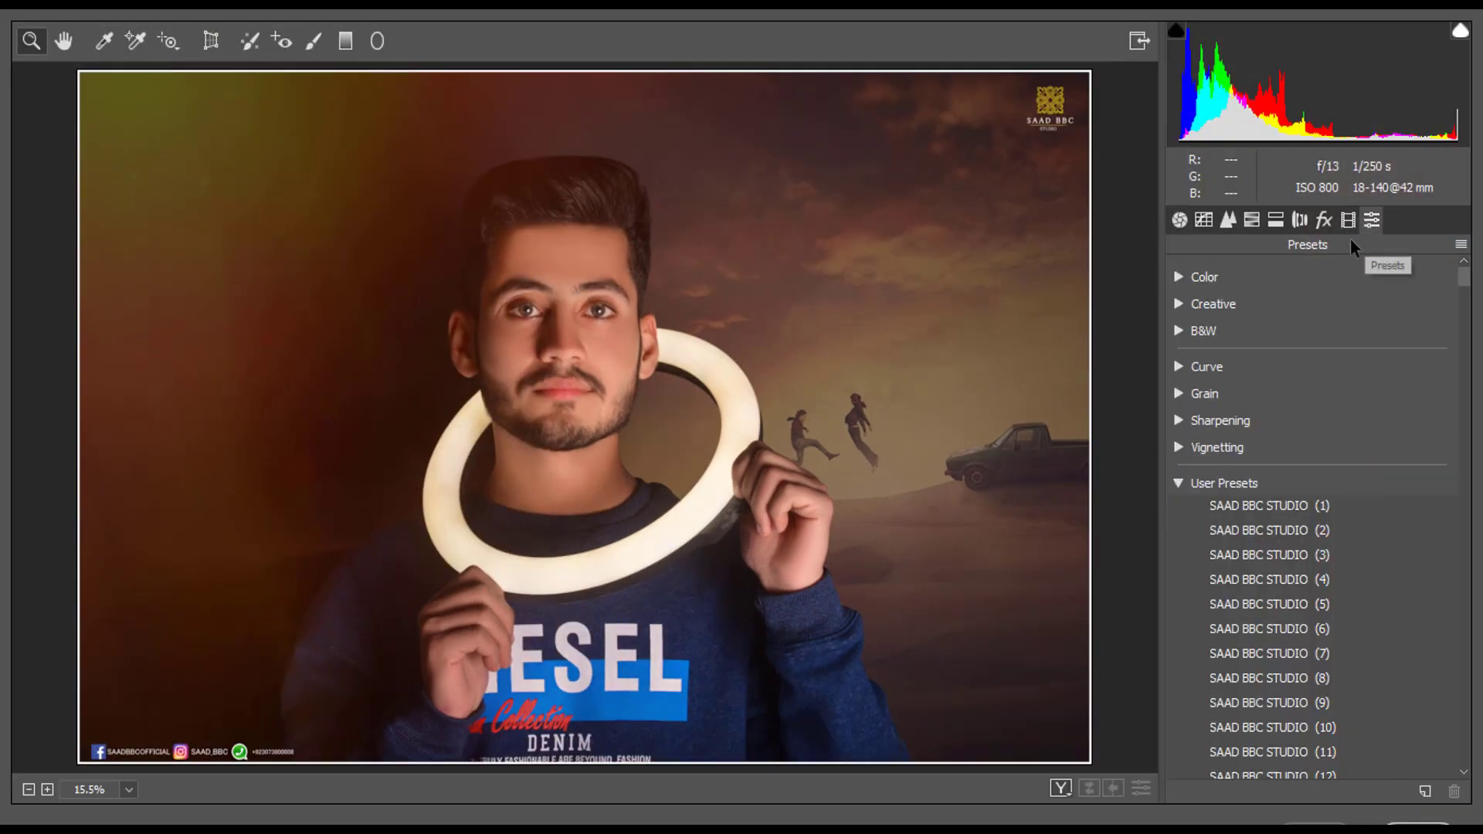
{"action": "left_click", "coordinate": [1267, 513]}
{"action": "scroll", "coordinate": [1267, 513], "scroll_direction": "down", "scroll_amount": 1}
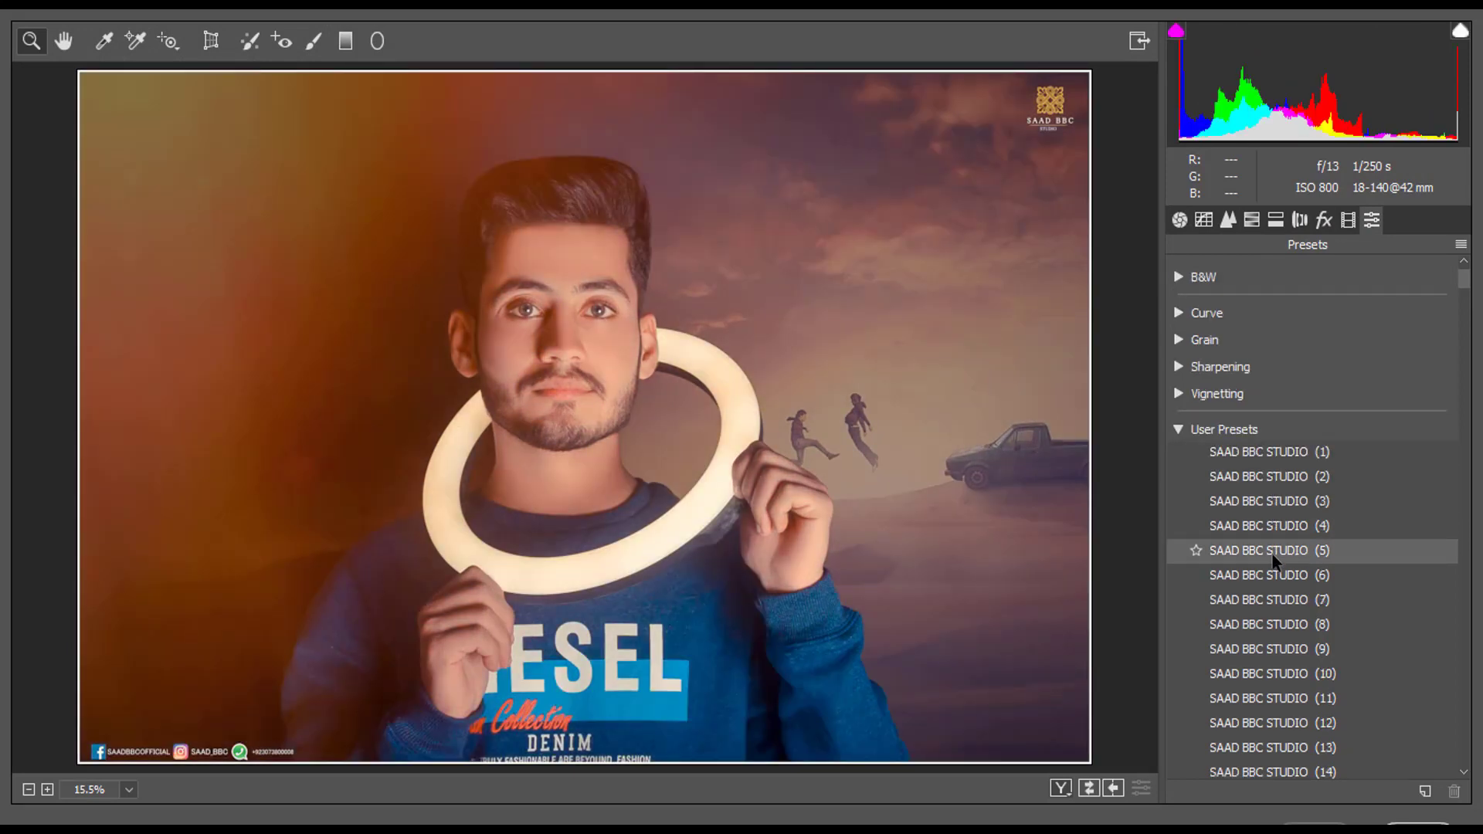
{"action": "left_click", "coordinate": [1272, 553]}
{"action": "left_click", "coordinate": [1267, 582]}
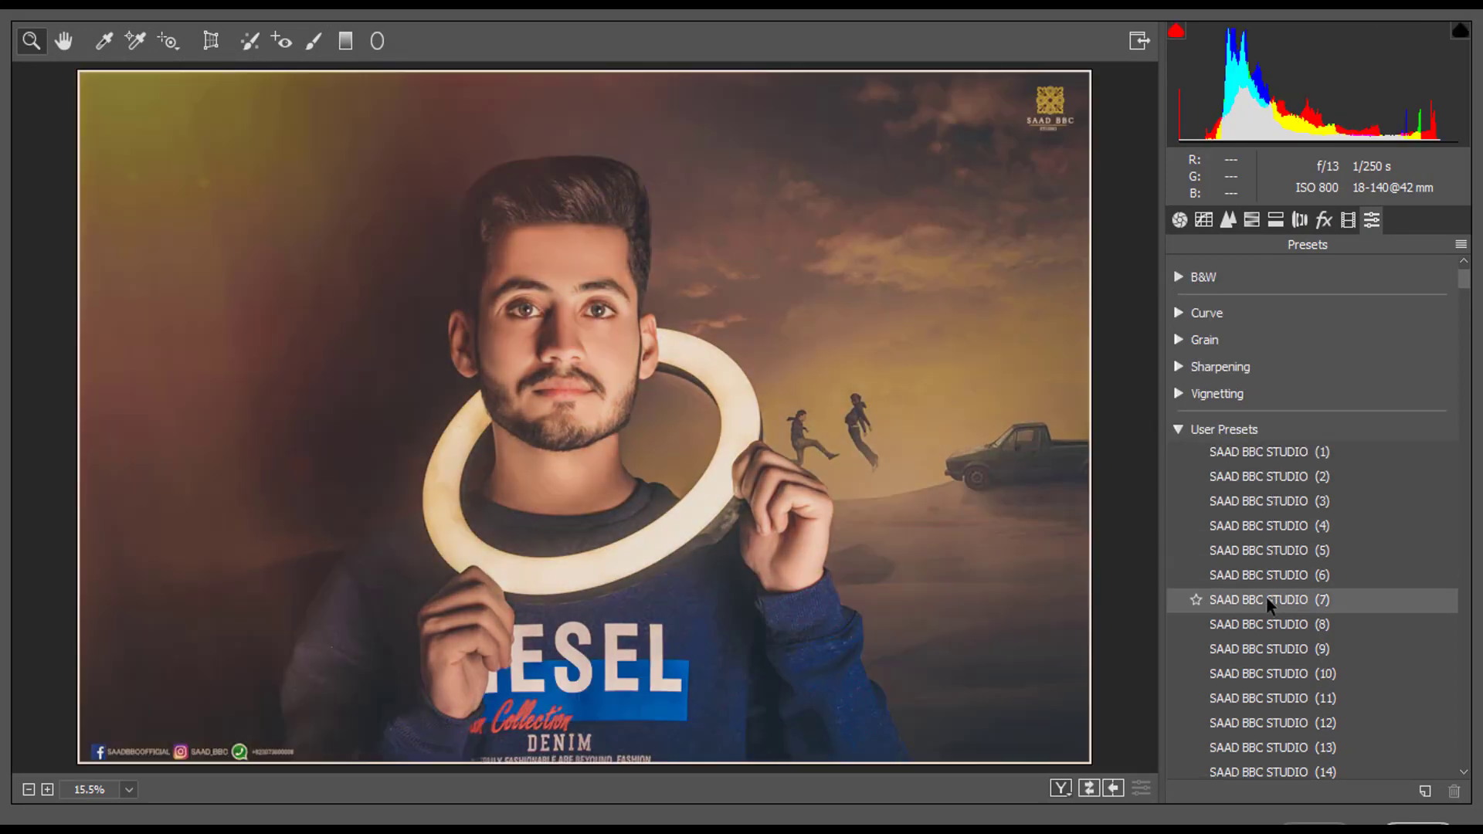
{"action": "scroll", "coordinate": [1267, 596], "scroll_direction": "down", "scroll_amount": 1}
{"action": "scroll", "coordinate": [1267, 604], "scroll_direction": "down", "scroll_amount": 1}
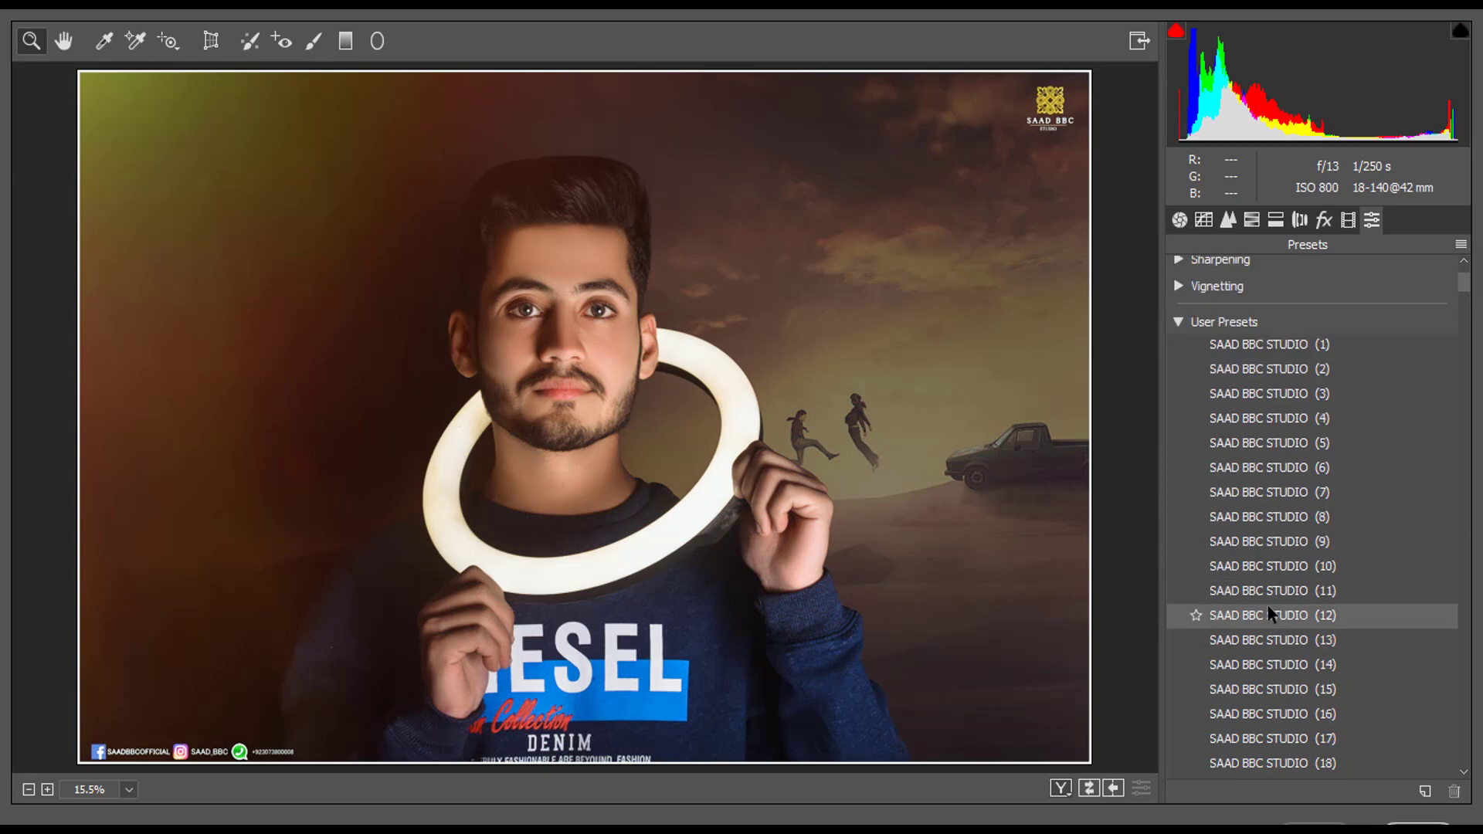
{"action": "left_click", "coordinate": [1268, 606]}
{"action": "scroll", "coordinate": [1268, 606], "scroll_direction": "down", "scroll_amount": 1}
{"action": "left_click", "coordinate": [1268, 605]}
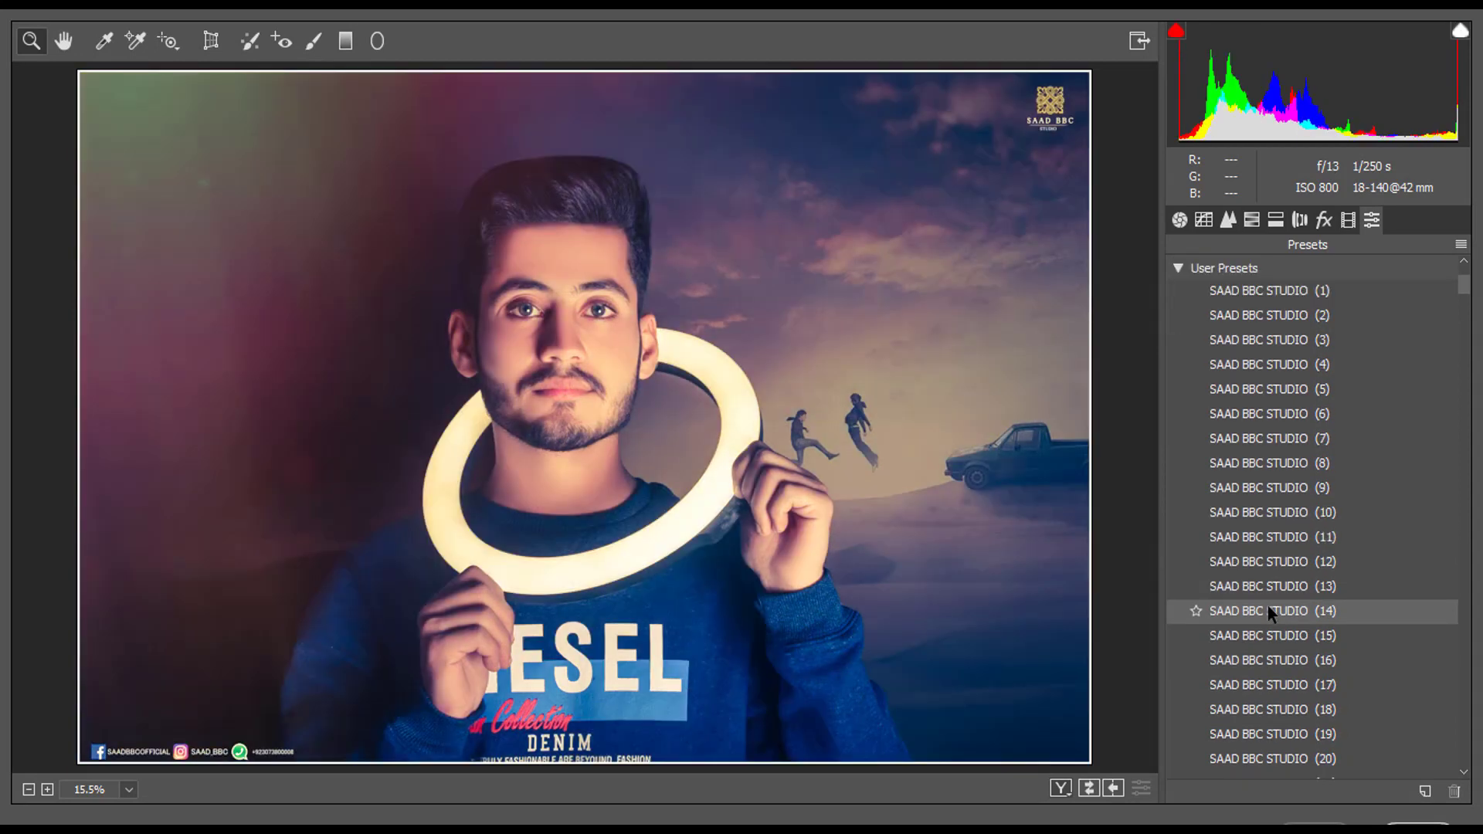
{"action": "scroll", "coordinate": [1268, 605], "scroll_direction": "down", "scroll_amount": 1}
{"action": "left_click", "coordinate": [1268, 605]}
{"action": "scroll", "coordinate": [1267, 605], "scroll_direction": "down", "scroll_amount": 1}
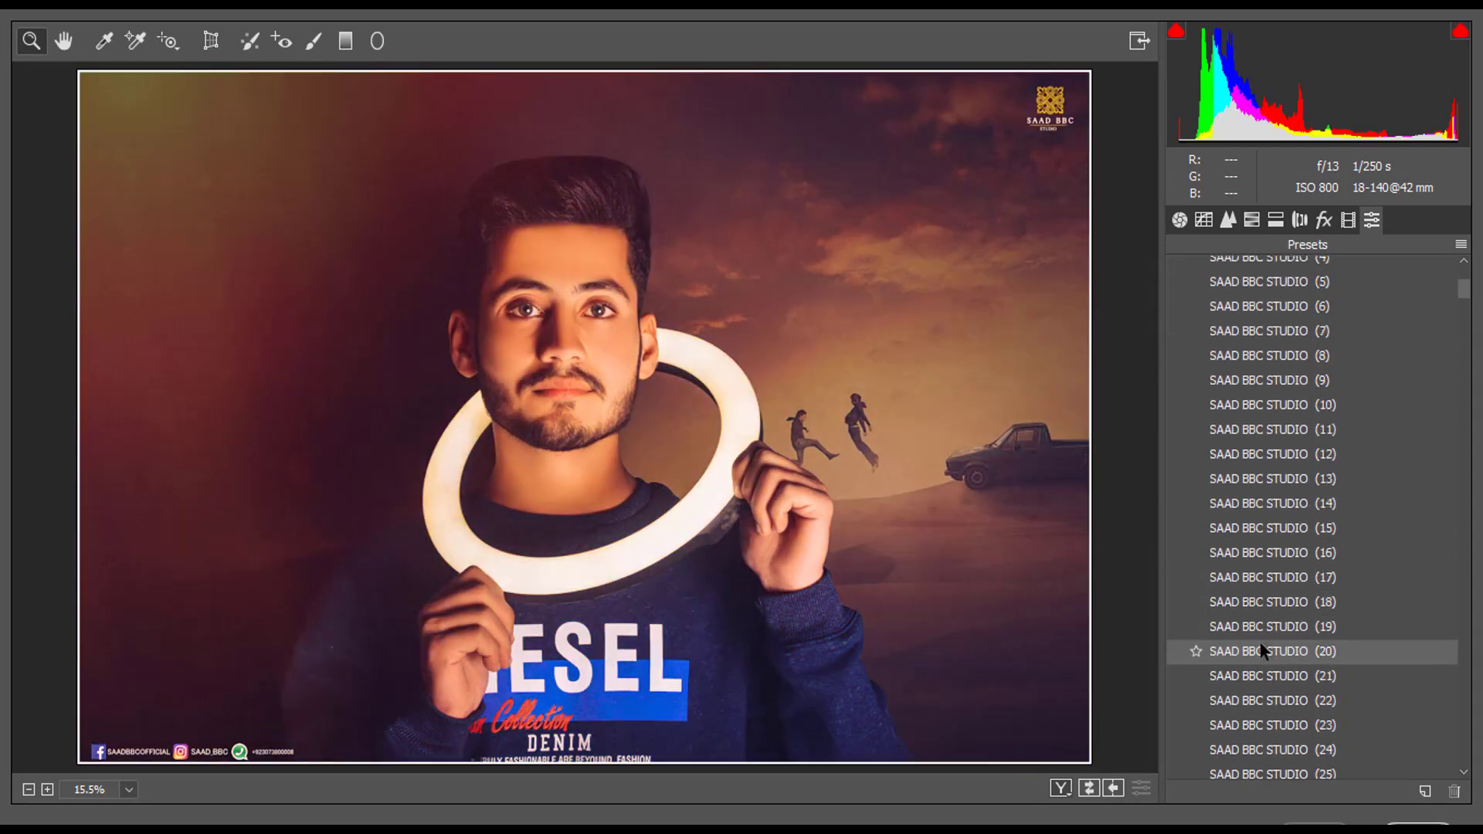
{"action": "scroll", "coordinate": [1259, 641], "scroll_direction": "down", "scroll_amount": 1}
- Try presets (20), (24), (28) and others further down, then apply SAAD BBC STUDIO (37)
{"action": "left_click", "coordinate": [1259, 642]}
{"action": "scroll", "coordinate": [1259, 642], "scroll_direction": "down", "scroll_amount": 1}
{"action": "left_click", "coordinate": [1259, 642]}
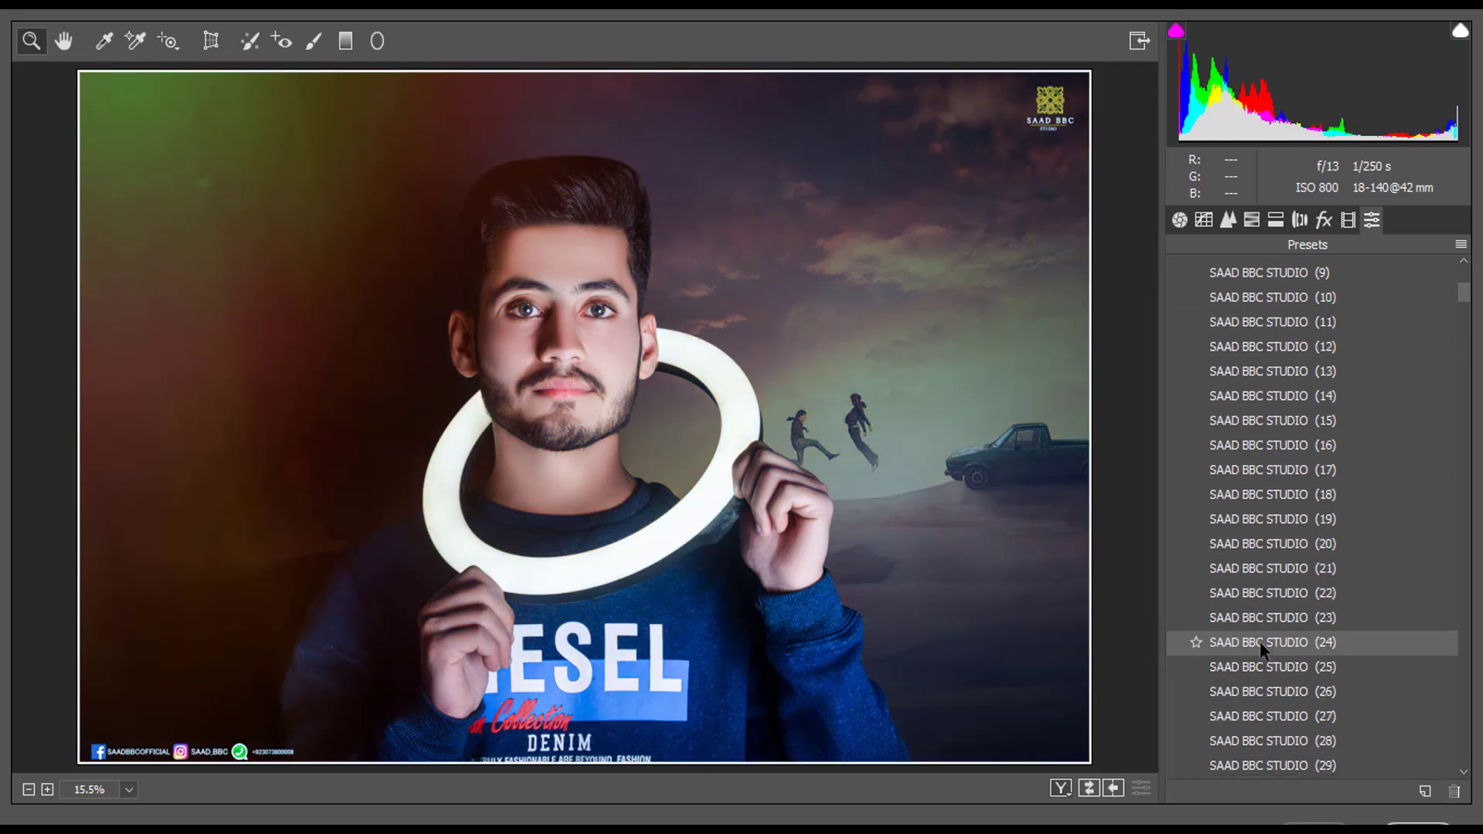
{"action": "scroll", "coordinate": [1261, 646], "scroll_direction": "down", "scroll_amount": 1}
{"action": "left_click", "coordinate": [1260, 641]}
{"action": "scroll", "coordinate": [1261, 645], "scroll_direction": "down", "scroll_amount": 1}
{"action": "left_click", "coordinate": [1261, 641]}
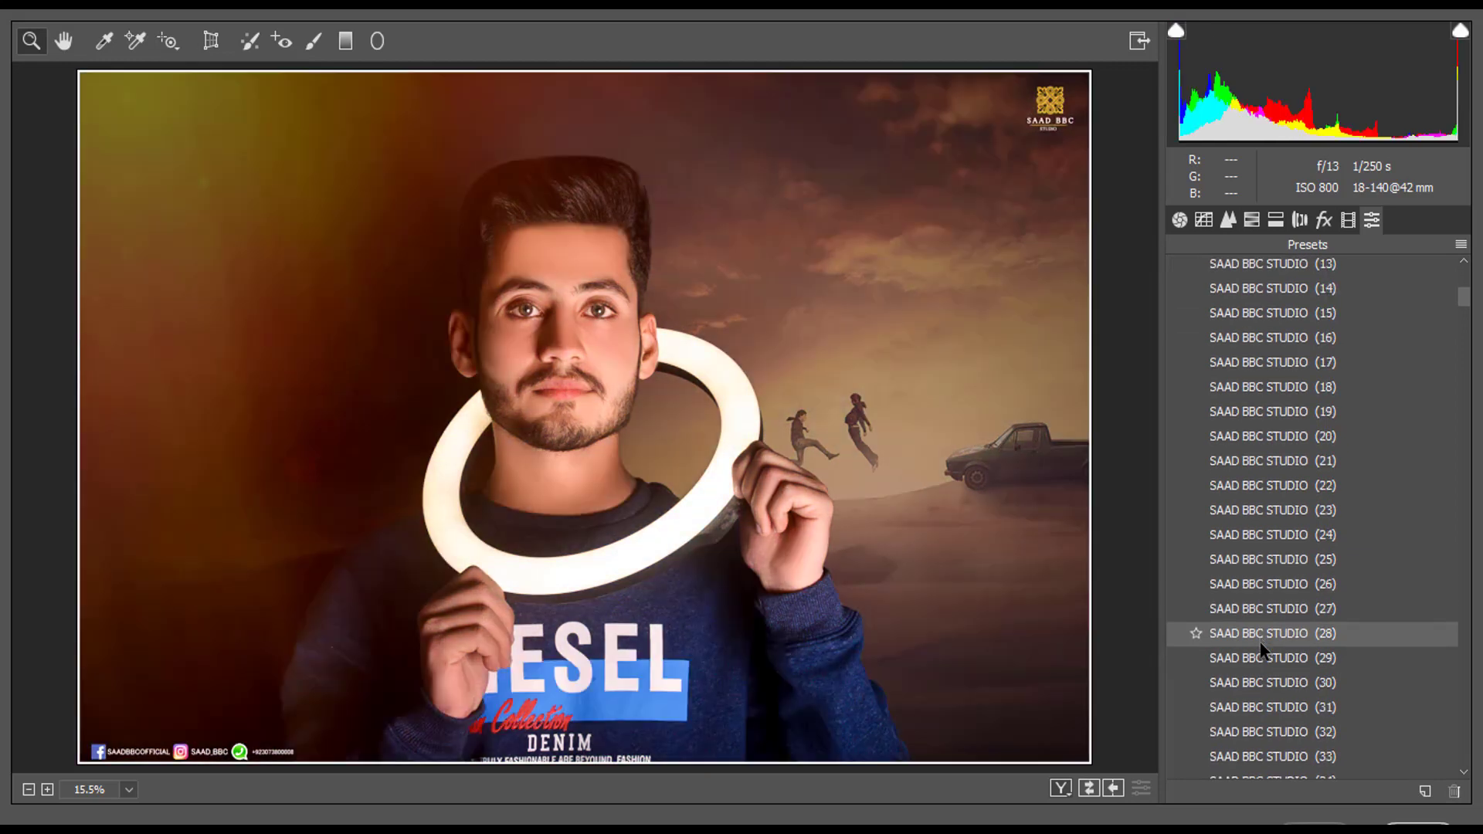
{"action": "scroll", "coordinate": [1260, 646], "scroll_direction": "down", "scroll_amount": 2}
{"action": "left_click", "coordinate": [1261, 641]}
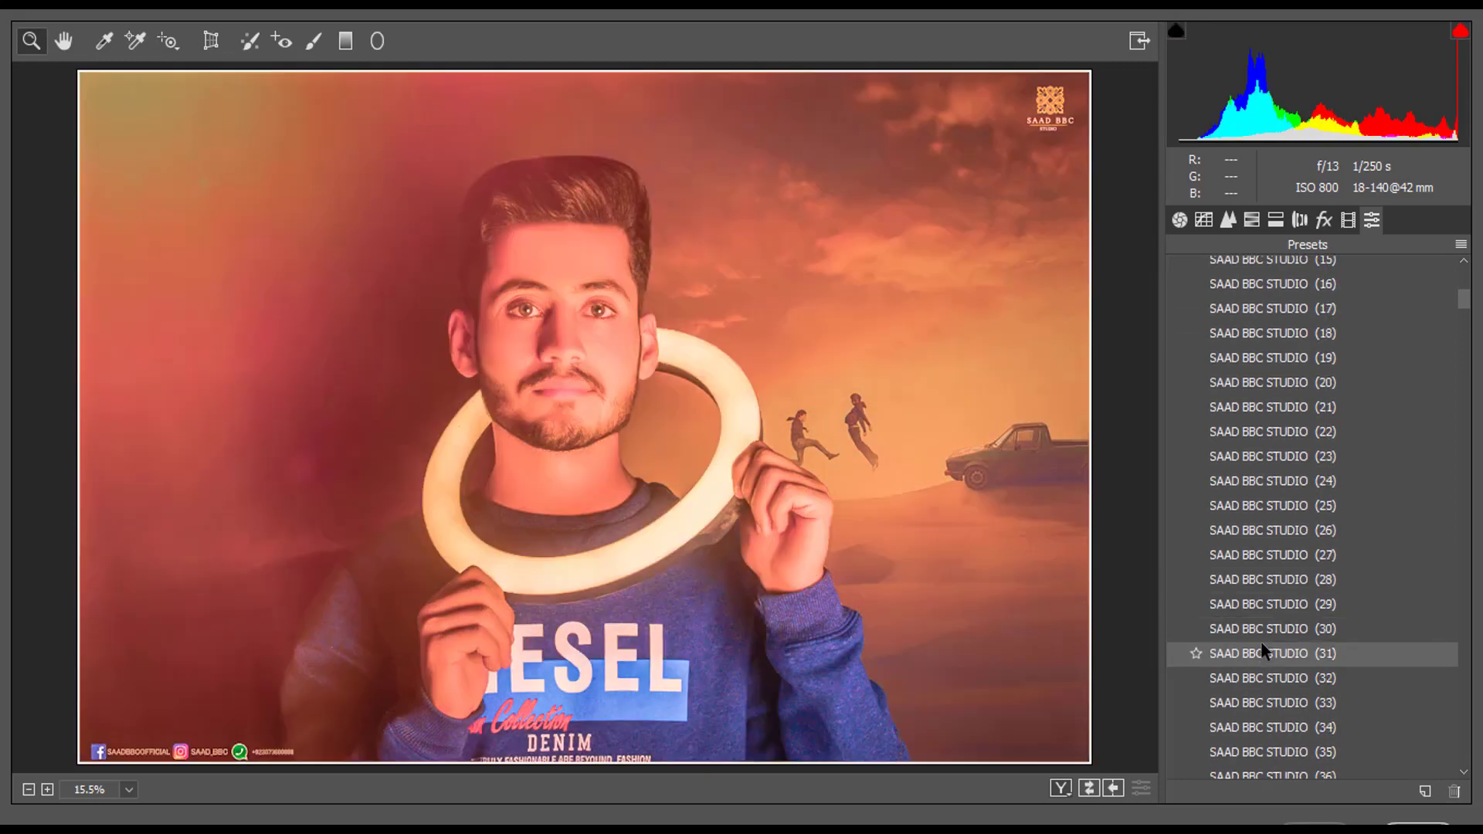
{"action": "scroll", "coordinate": [1261, 646], "scroll_direction": "down", "scroll_amount": 2}
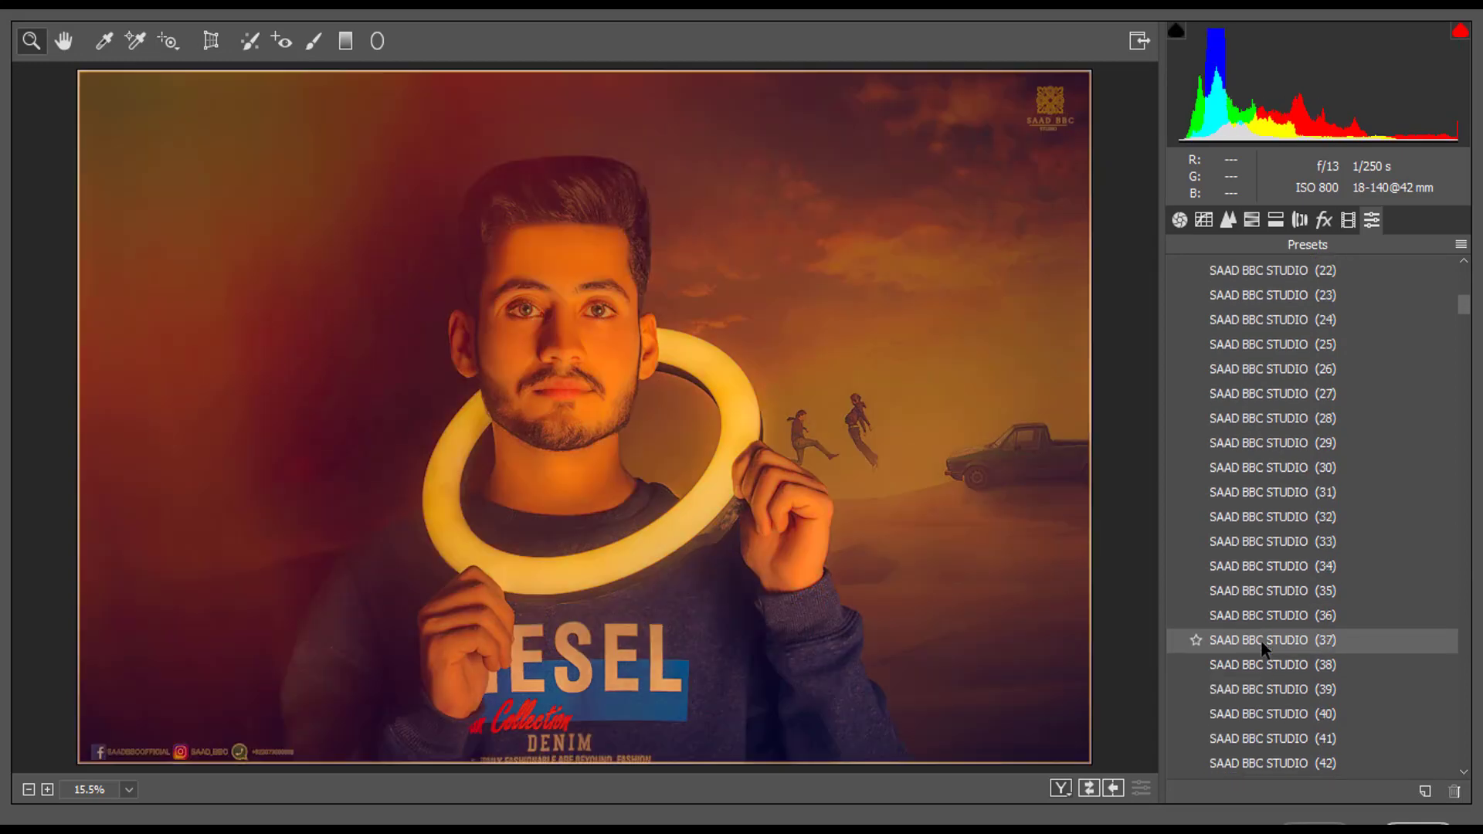
{"action": "left_click", "coordinate": [1260, 641]}
{"action": "scroll", "coordinate": [1260, 646], "scroll_direction": "down", "scroll_amount": 1}
{"action": "scroll", "coordinate": [1266, 625], "scroll_direction": "down", "scroll_amount": 1}
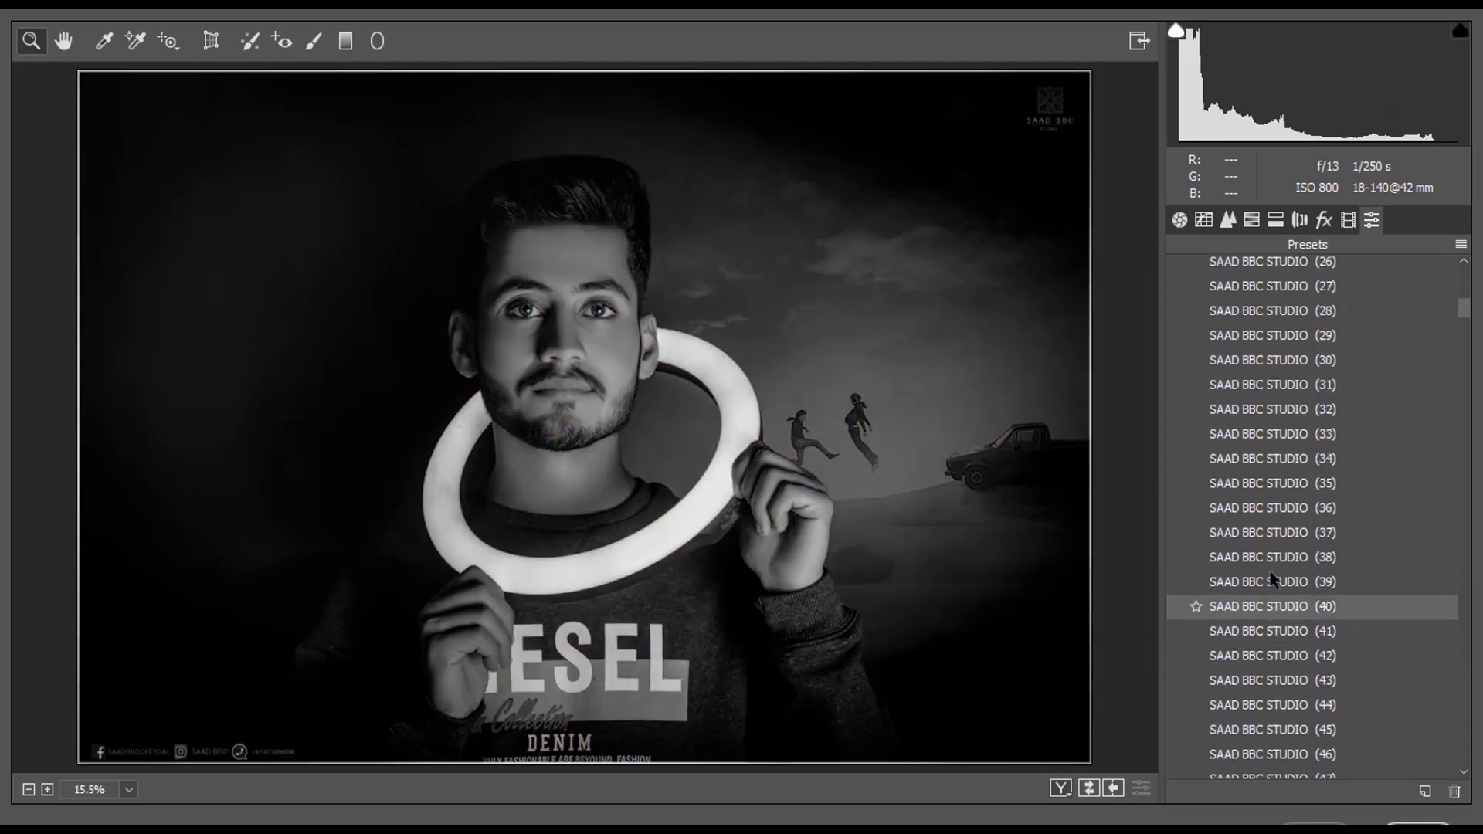
{"action": "left_click", "coordinate": [1271, 562]}
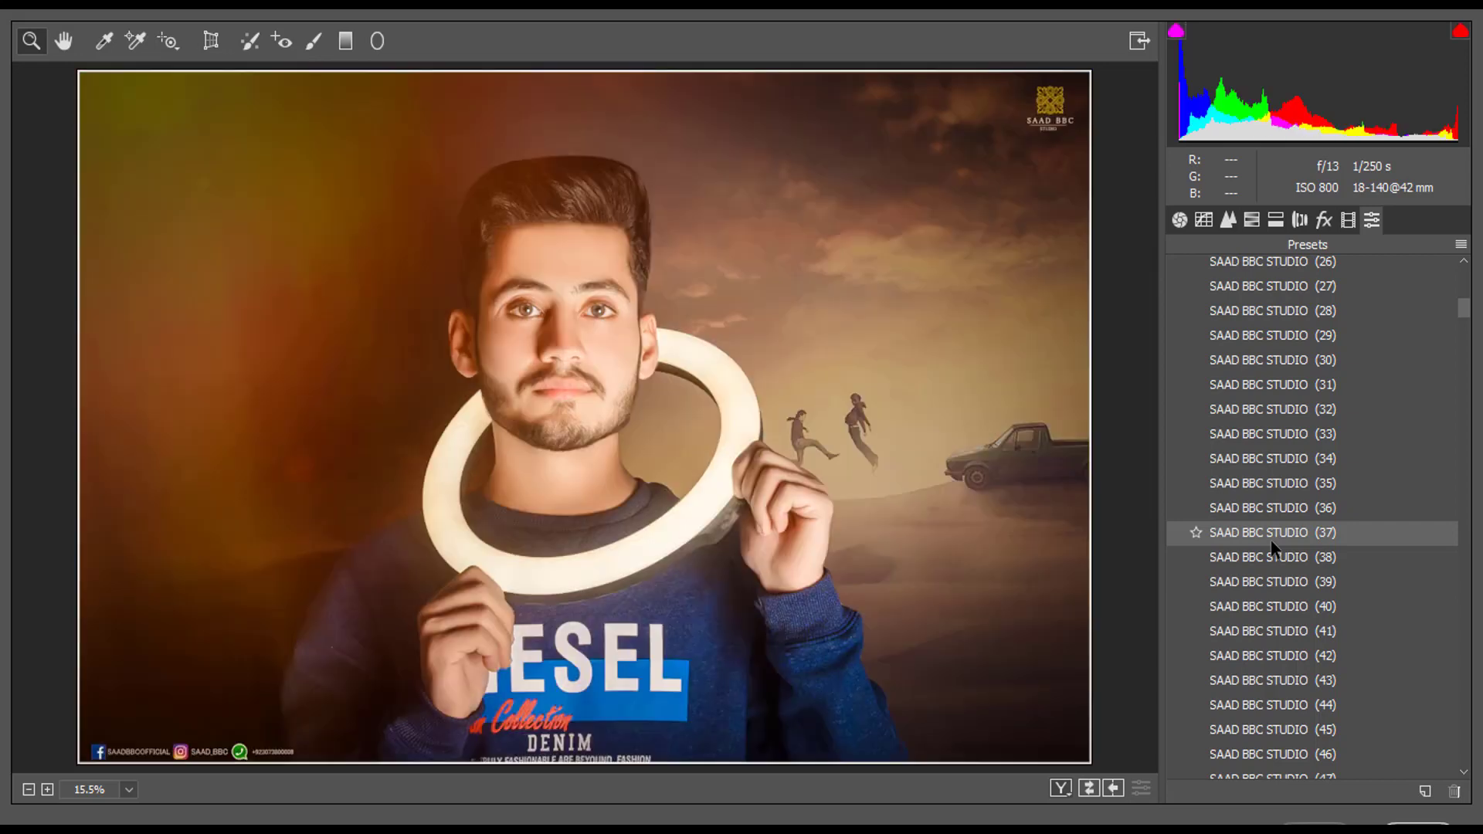
{"action": "left_click", "coordinate": [1275, 533]}
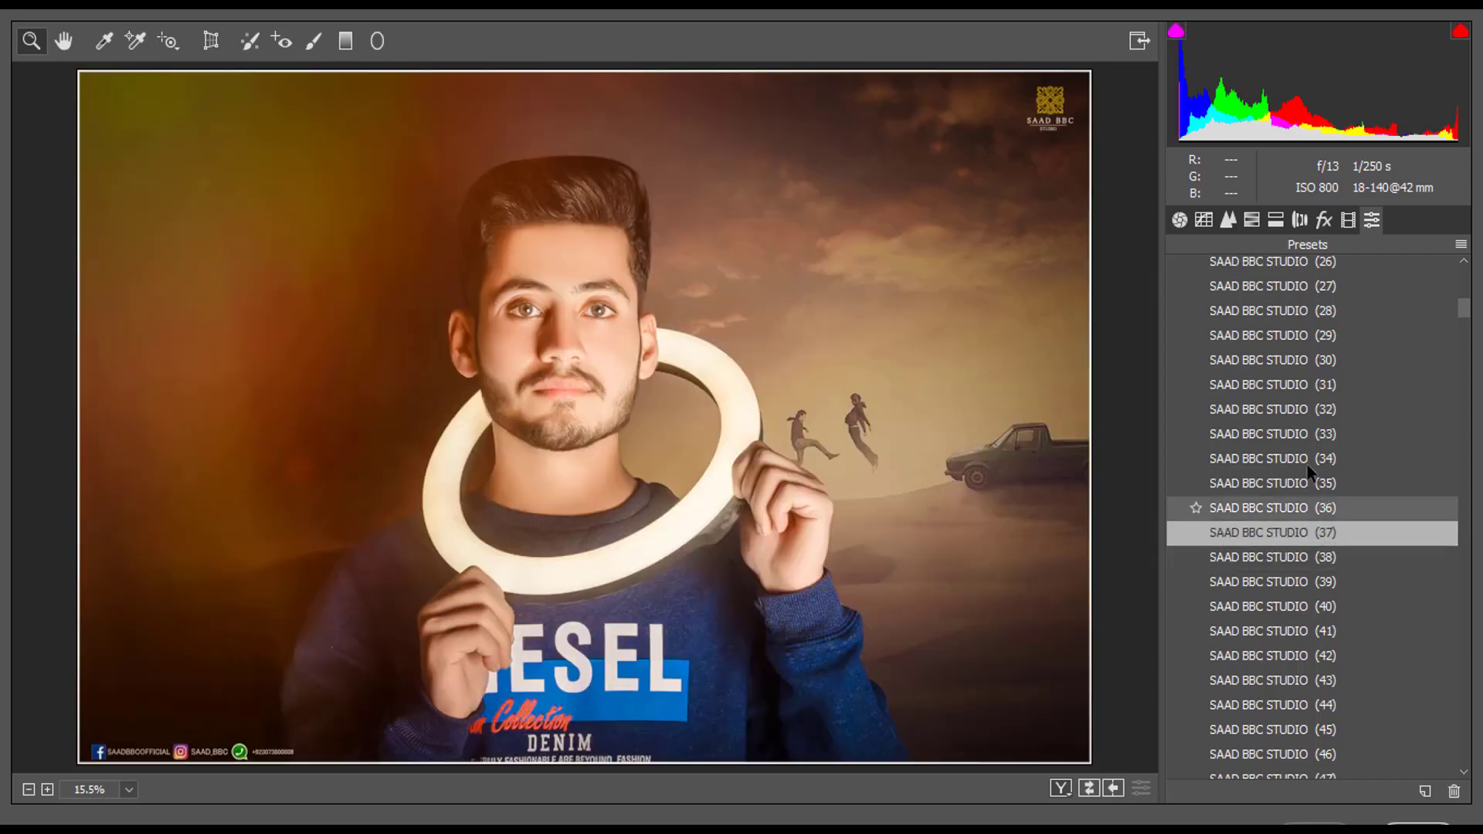
- Set Exposure -0.65, Highlights -52, Shadows +38, Whites -29 and Dehaze +9 in Basic
{"action": "key", "text": "ctrl+alt+1"}
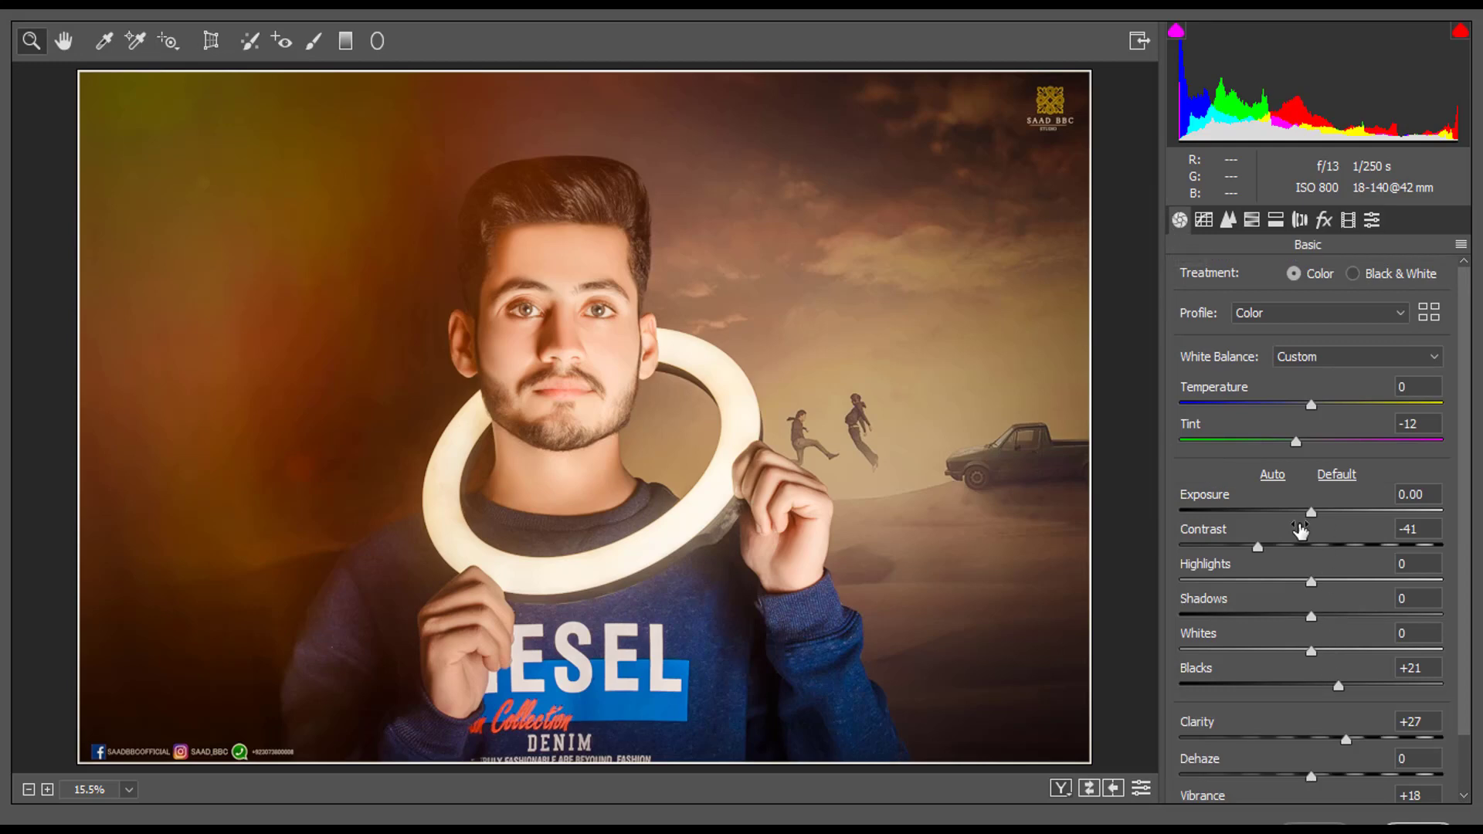
{"action": "left_click_drag", "start_coordinate": [1311, 513], "coordinate": [1293, 513]}
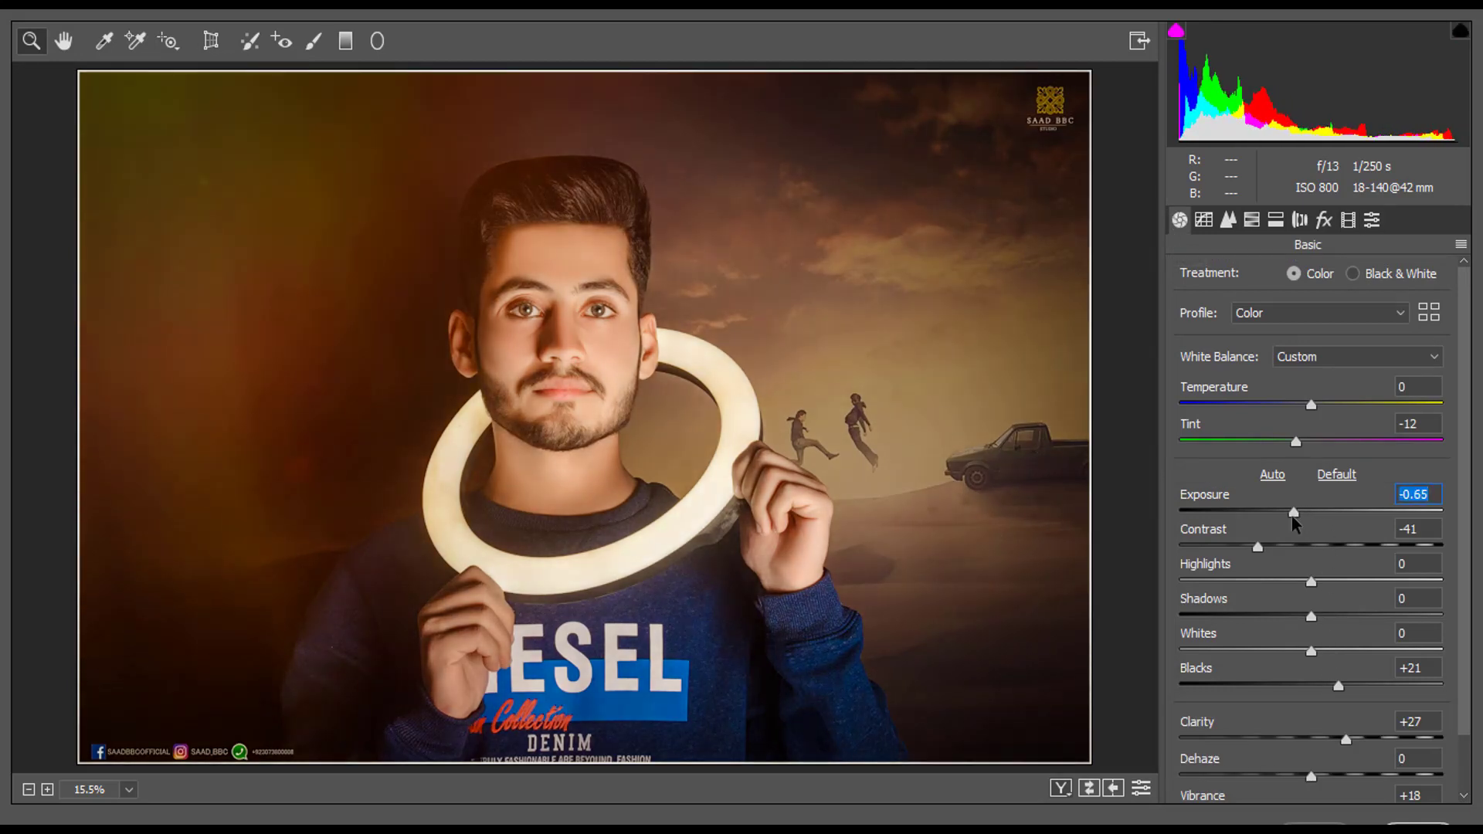
{"action": "left_click_drag", "start_coordinate": [1310, 581], "coordinate": [1244, 582]}
{"action": "mouse_move", "coordinate": [1313, 616]}
{"action": "left_mouse_down"}
{"action": "mouse_move", "coordinate": [1361, 616]}
{"action": "mouse_move", "coordinate": [1273, 651]}
{"action": "left_mouse_up"}
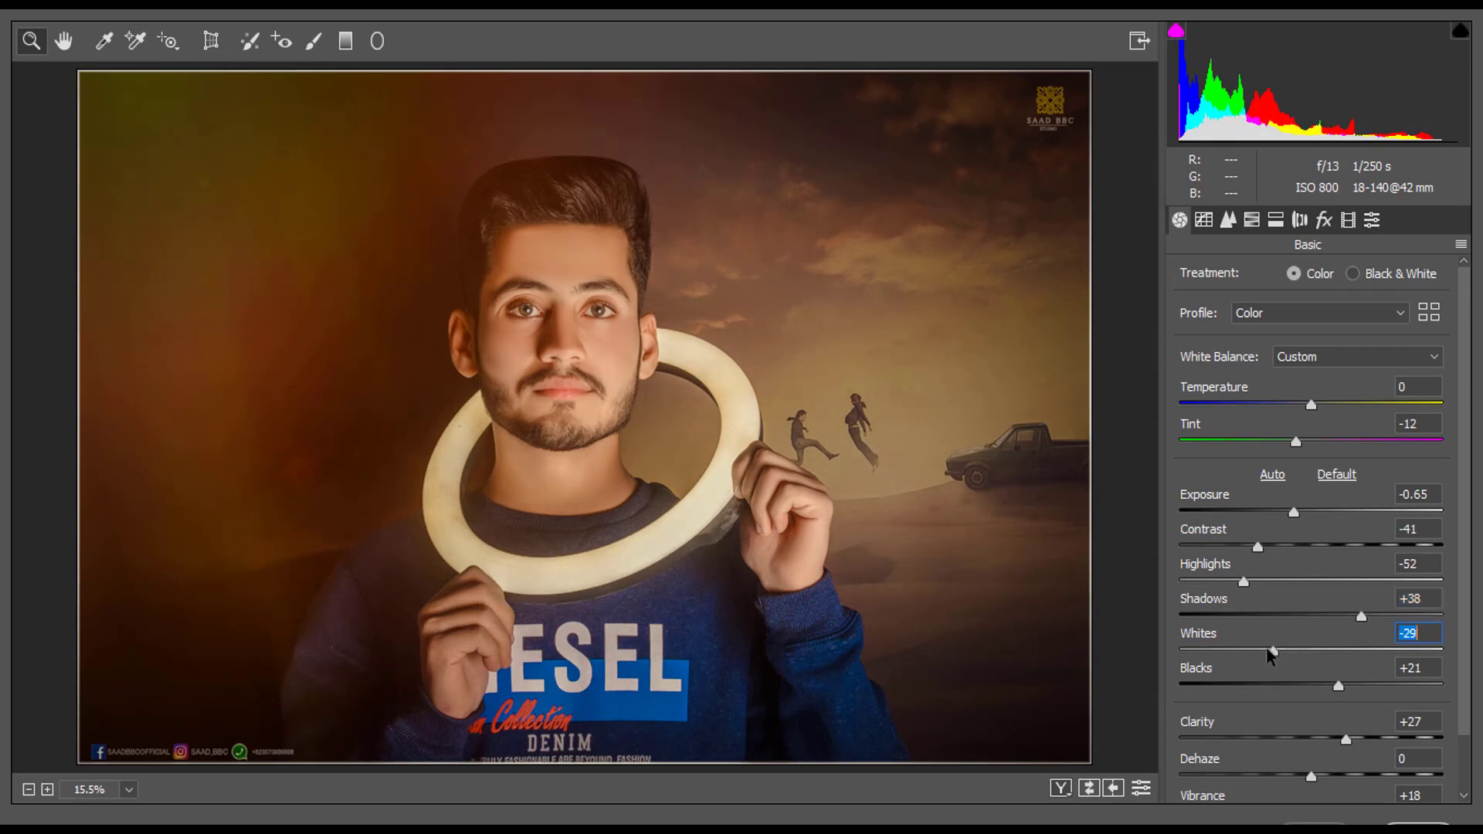
{"action": "left_click_drag", "start_coordinate": [1311, 776], "coordinate": [1324, 776]}
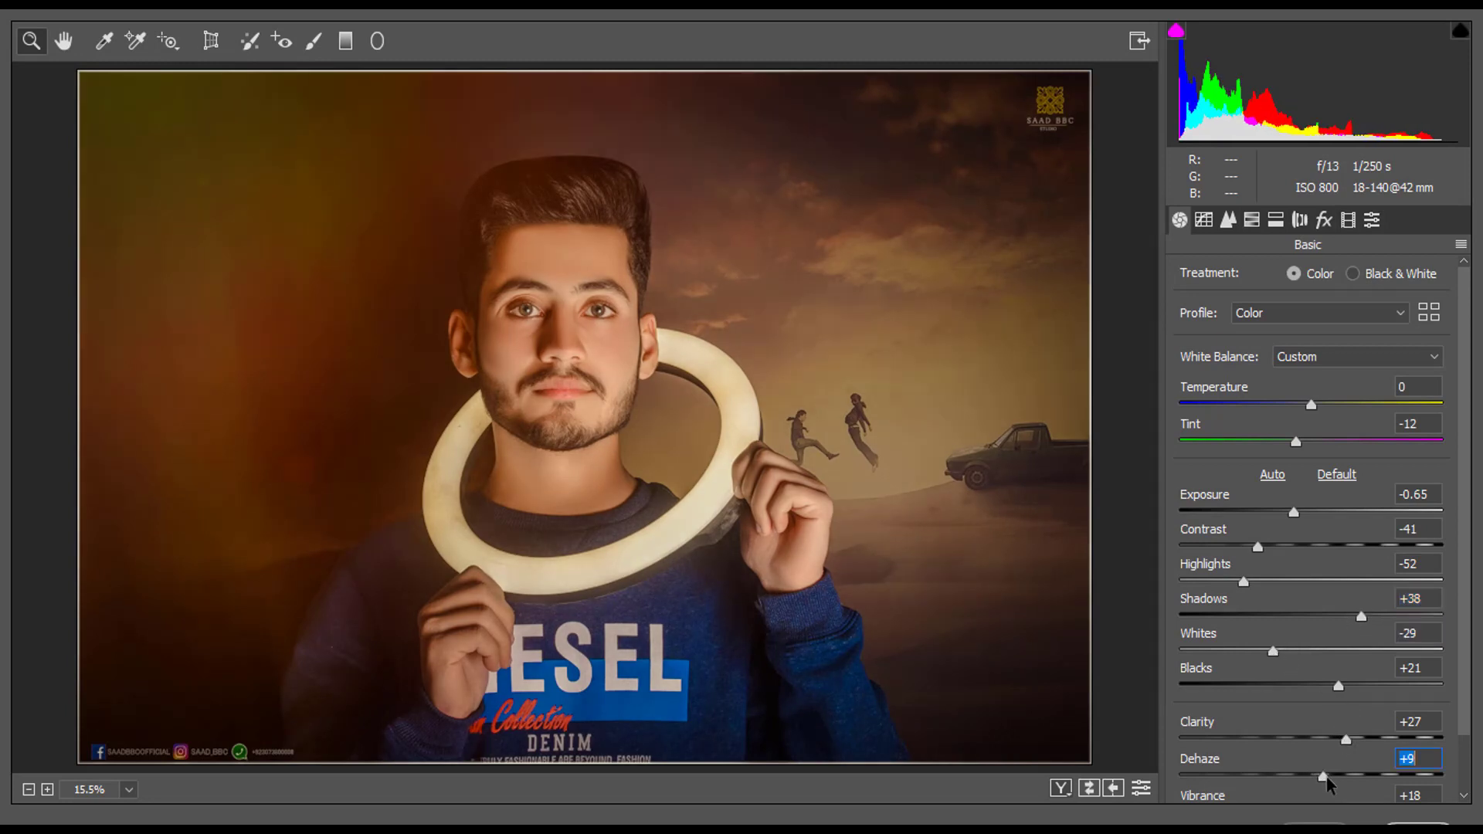
- Set split toning highlight hue to 197 at saturation 22, and shadow saturation to 13
{"action": "left_click", "coordinate": [1251, 221]}
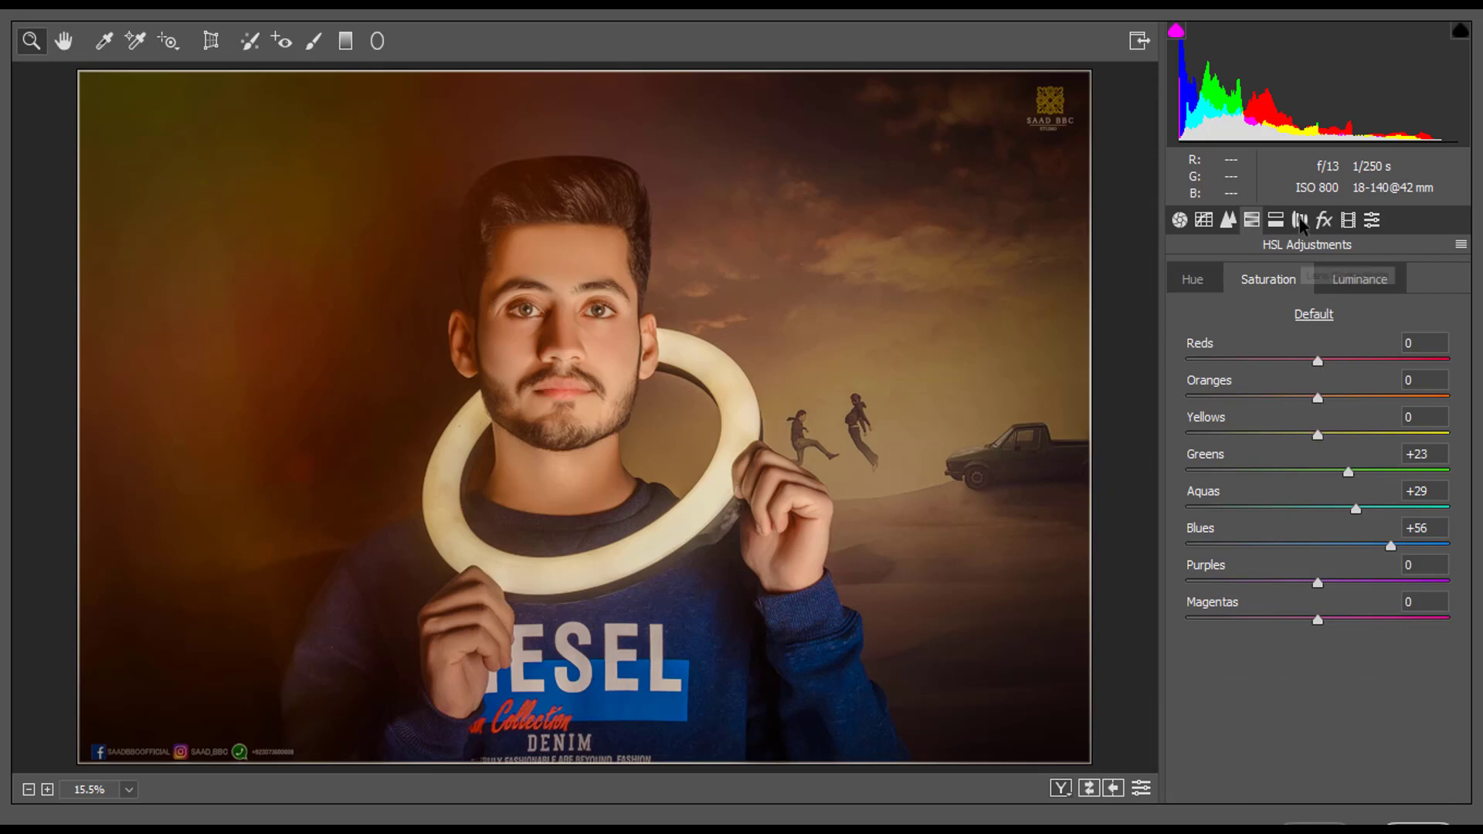
{"action": "left_click", "coordinate": [1300, 221]}
{"action": "mouse_move", "coordinate": [1223, 311]}
{"action": "left_mouse_down"}
{"action": "mouse_move", "coordinate": [1170, 315]}
{"action": "mouse_move", "coordinate": [1327, 316]}
{"action": "left_mouse_up"}
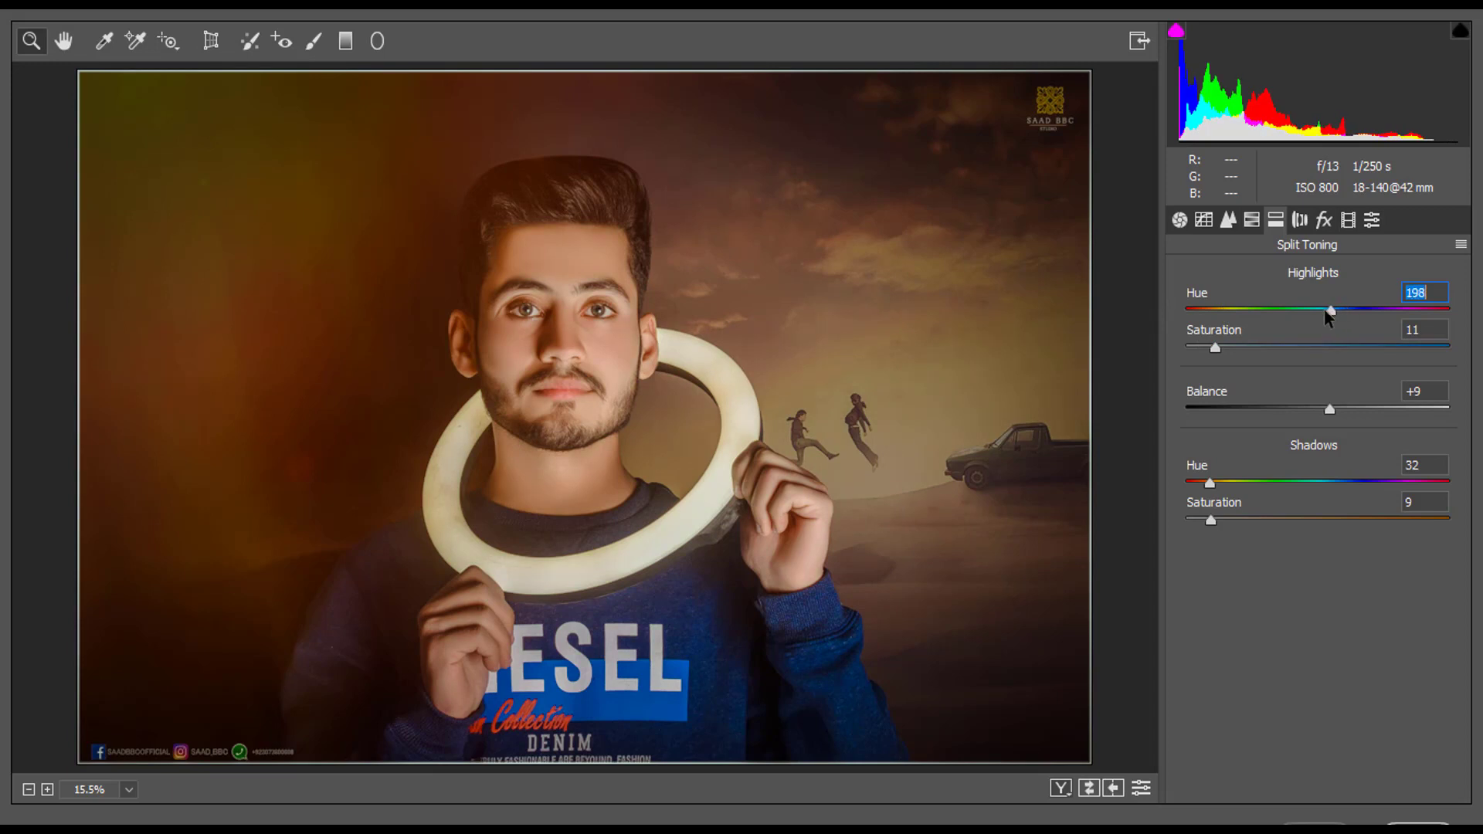
{"action": "left_click_drag", "start_coordinate": [1215, 348], "coordinate": [1243, 348]}
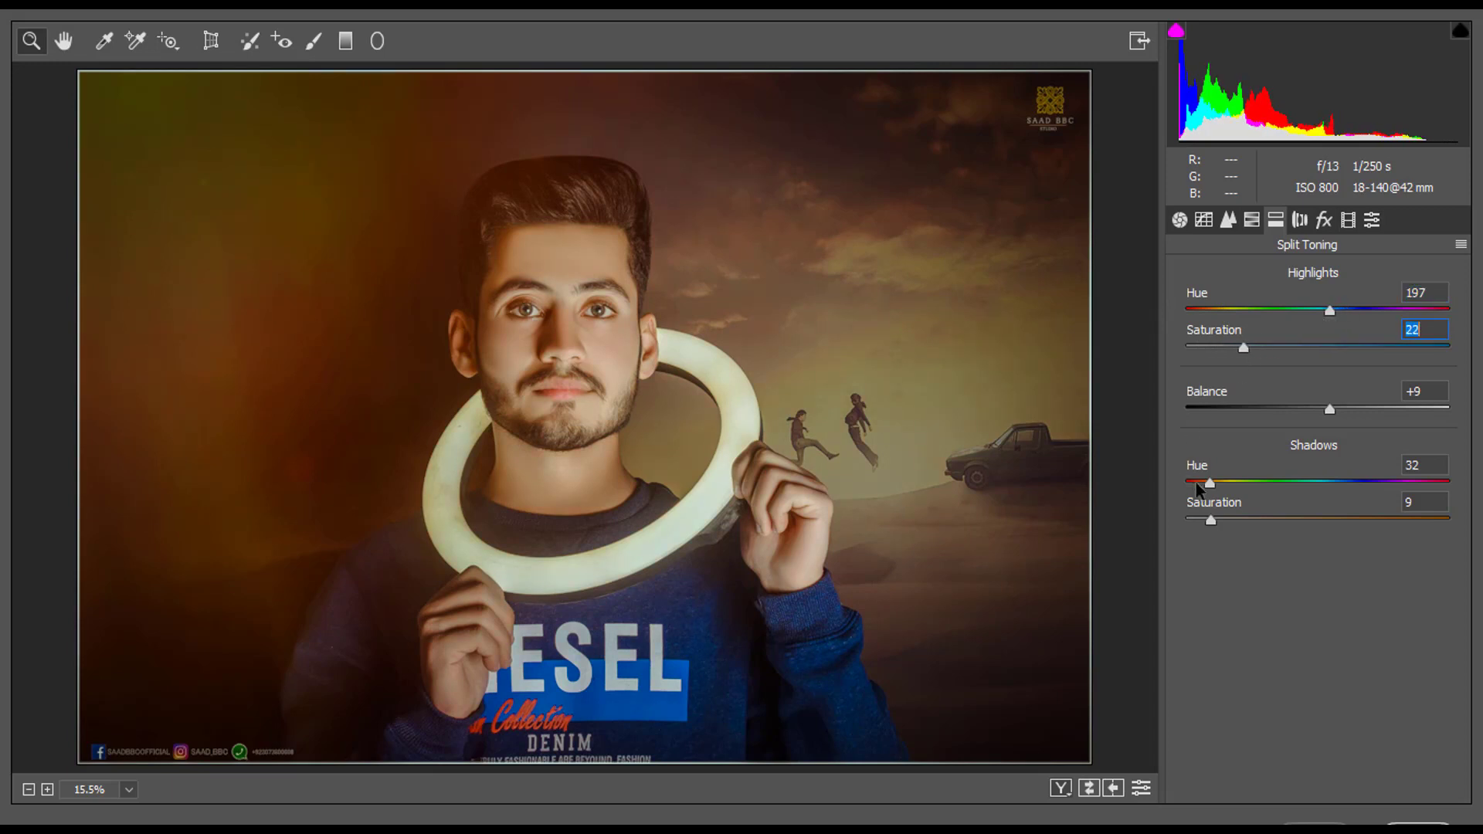
{"action": "left_click_drag", "start_coordinate": [1211, 520], "coordinate": [1220, 520]}
- Apply the previous Camera Raw grade and open BBC_6653.jpg
{"action": "left_click", "coordinate": [1315, 824]}
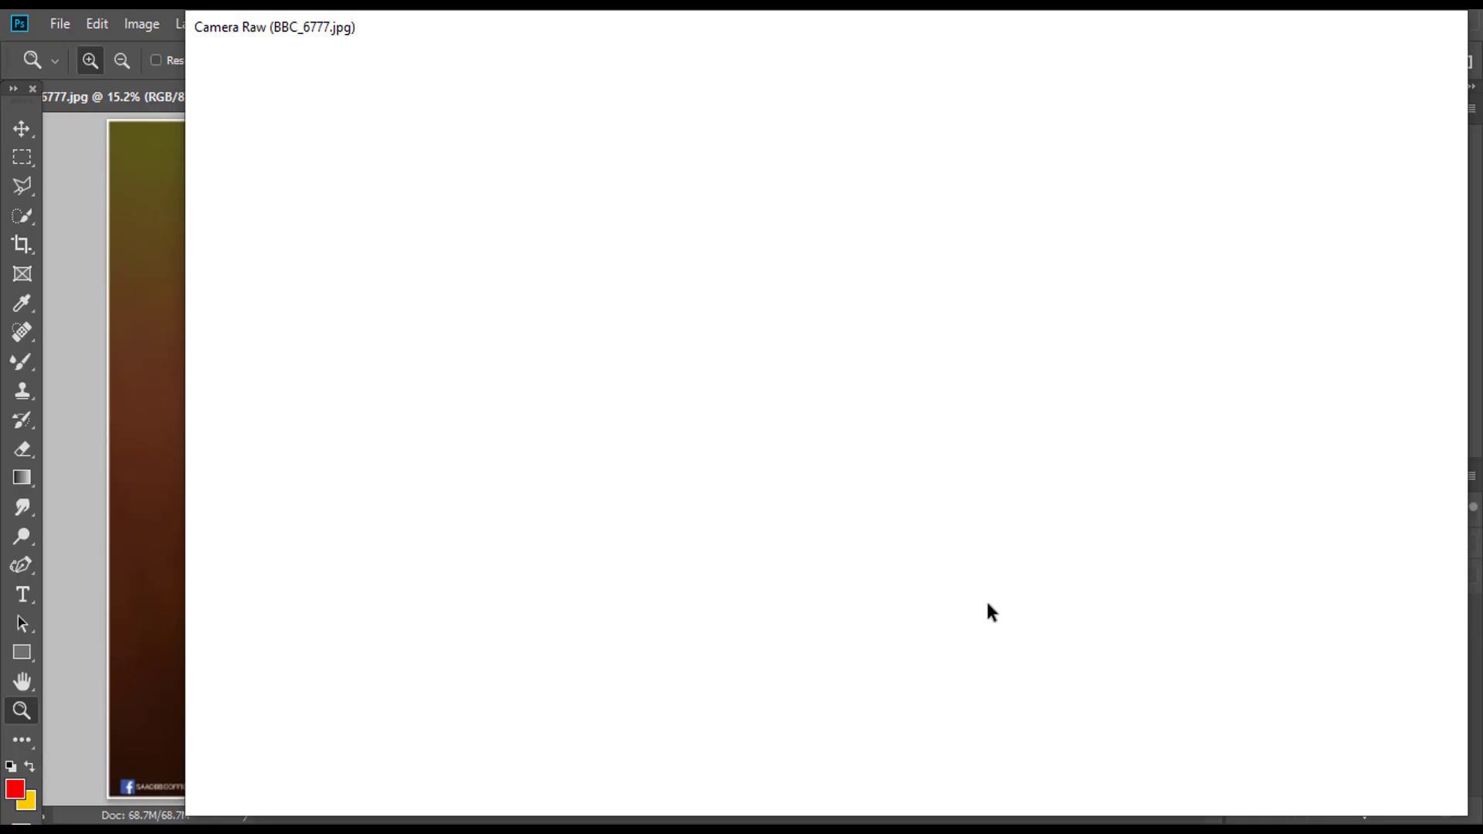
{"action": "left_click", "coordinate": [60, 27]}
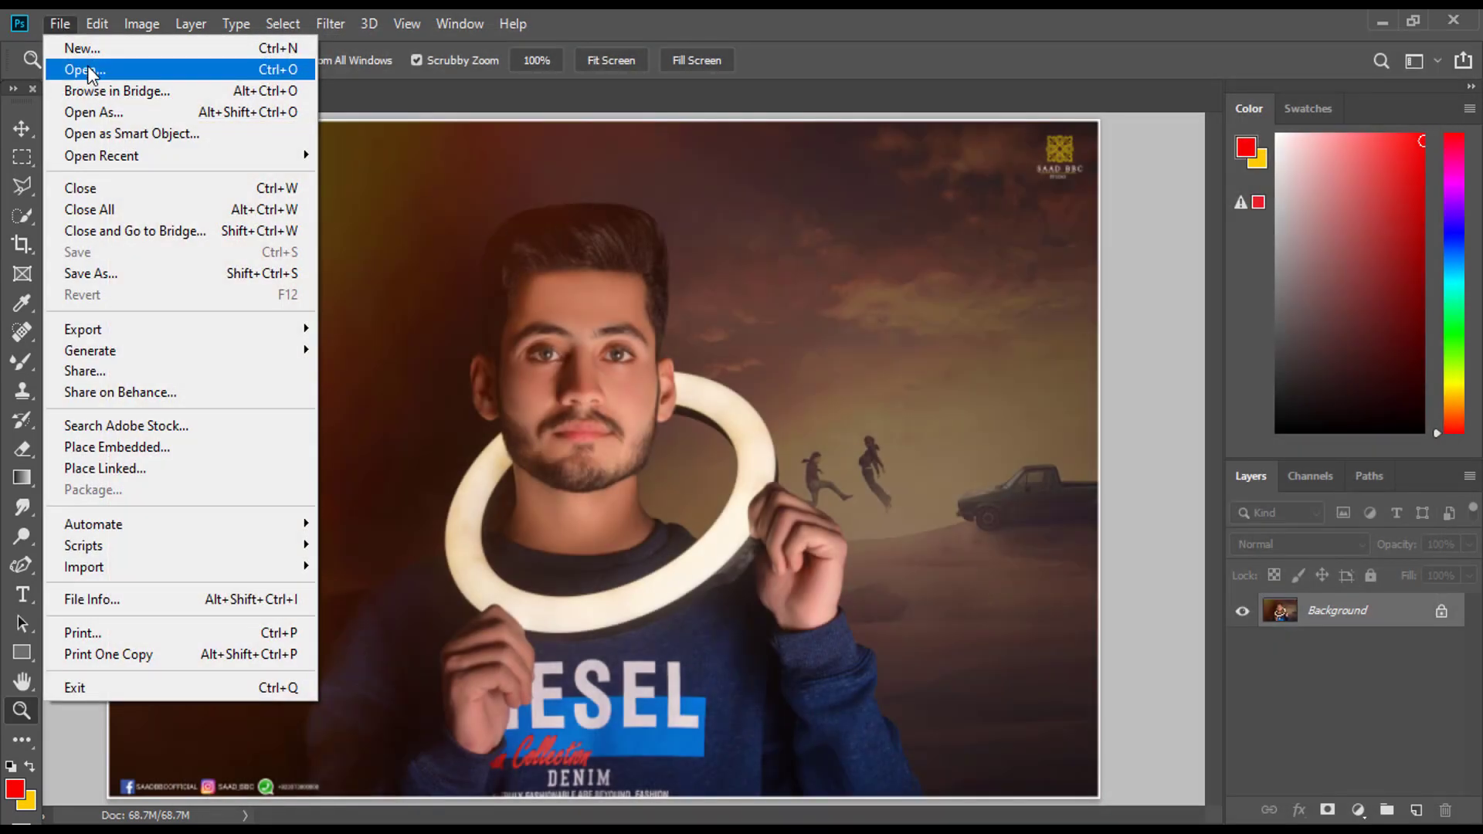
{"action": "left_click", "coordinate": [86, 66]}
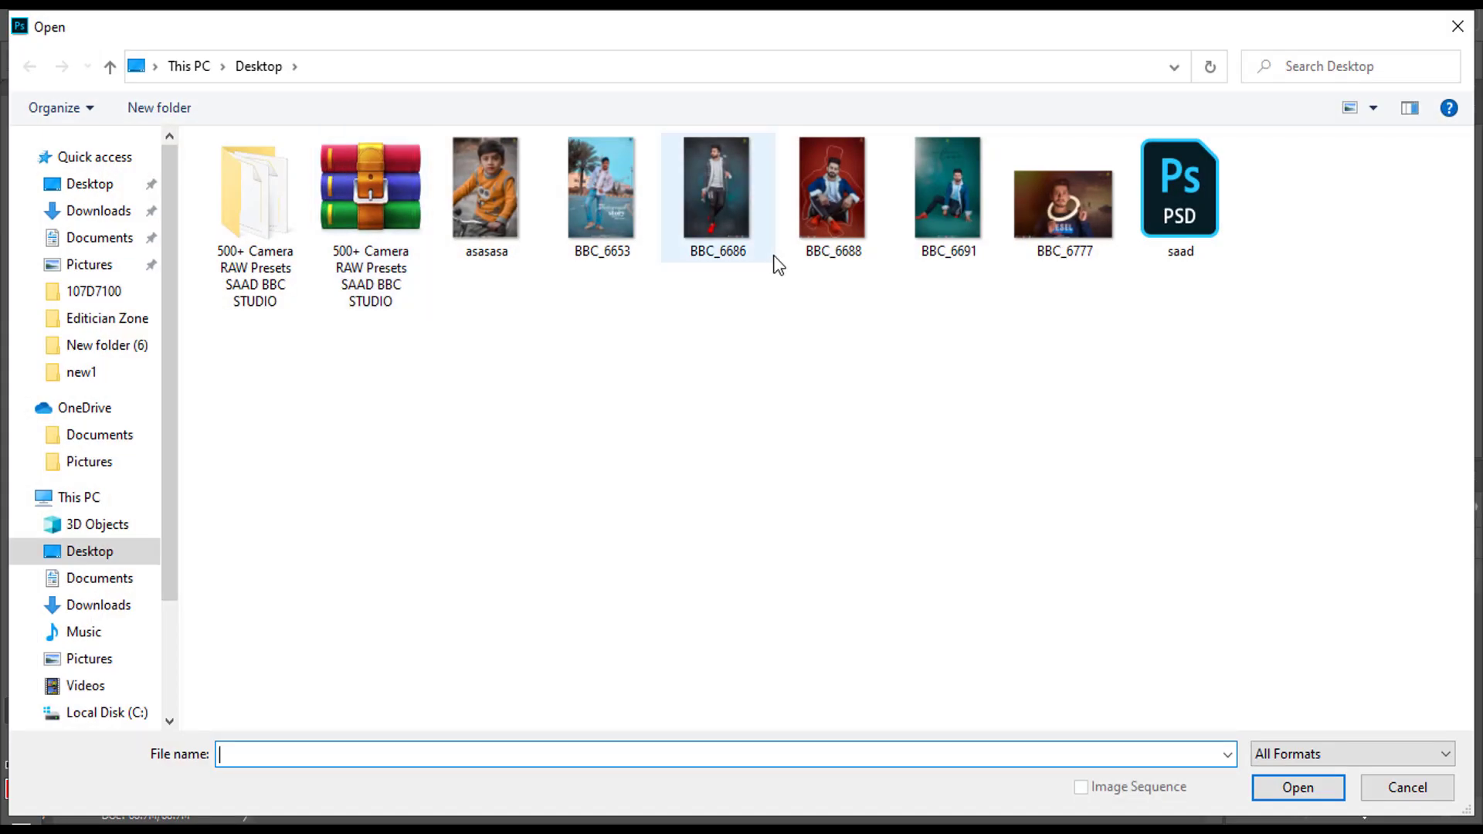
{"action": "double_click", "coordinate": [604, 193]}
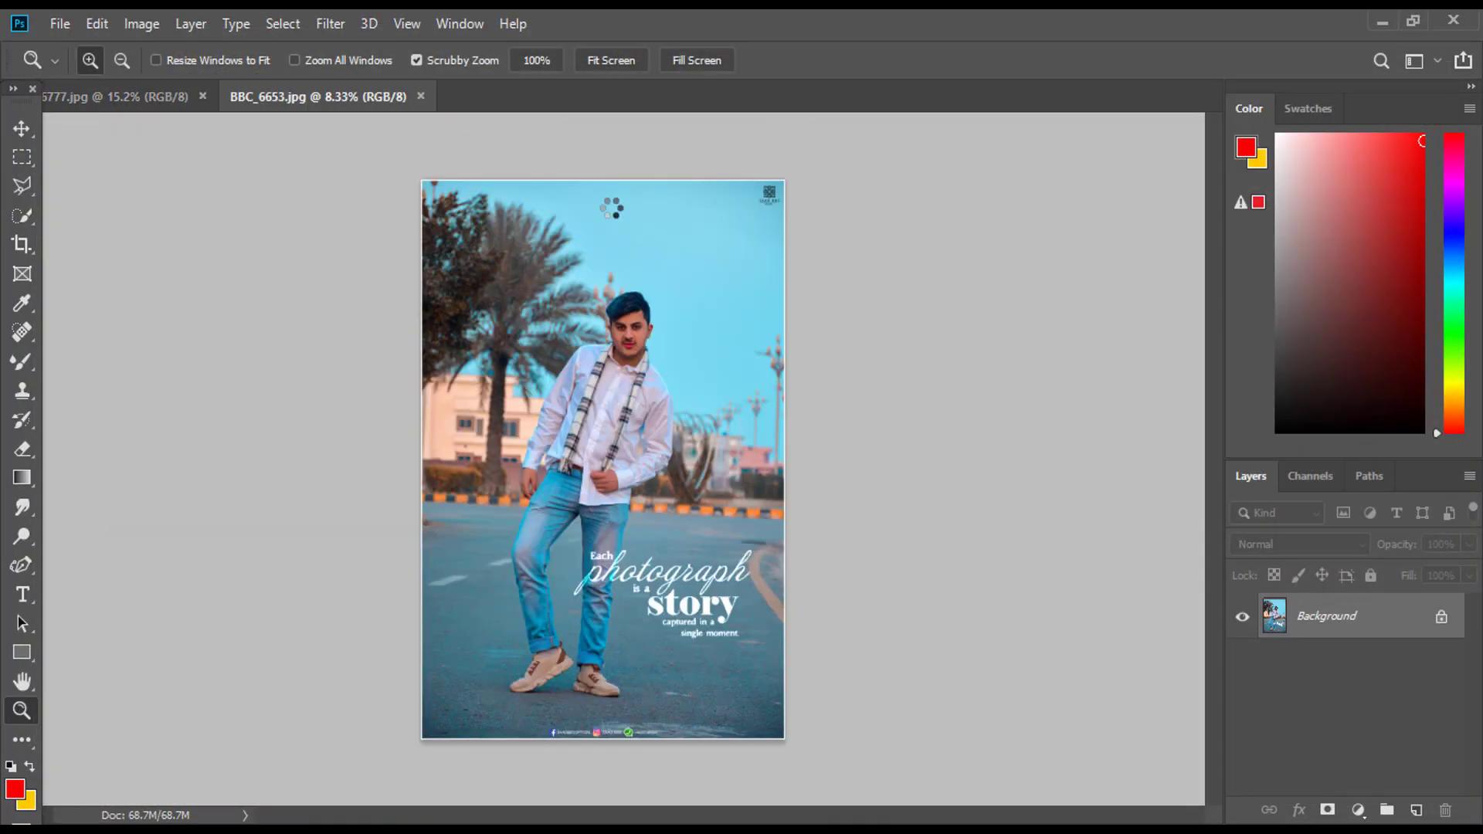
- Zoom in on BBC_6653 and launch the Camera Raw Filter on it
{"action": "left_click", "coordinate": [596, 252]}
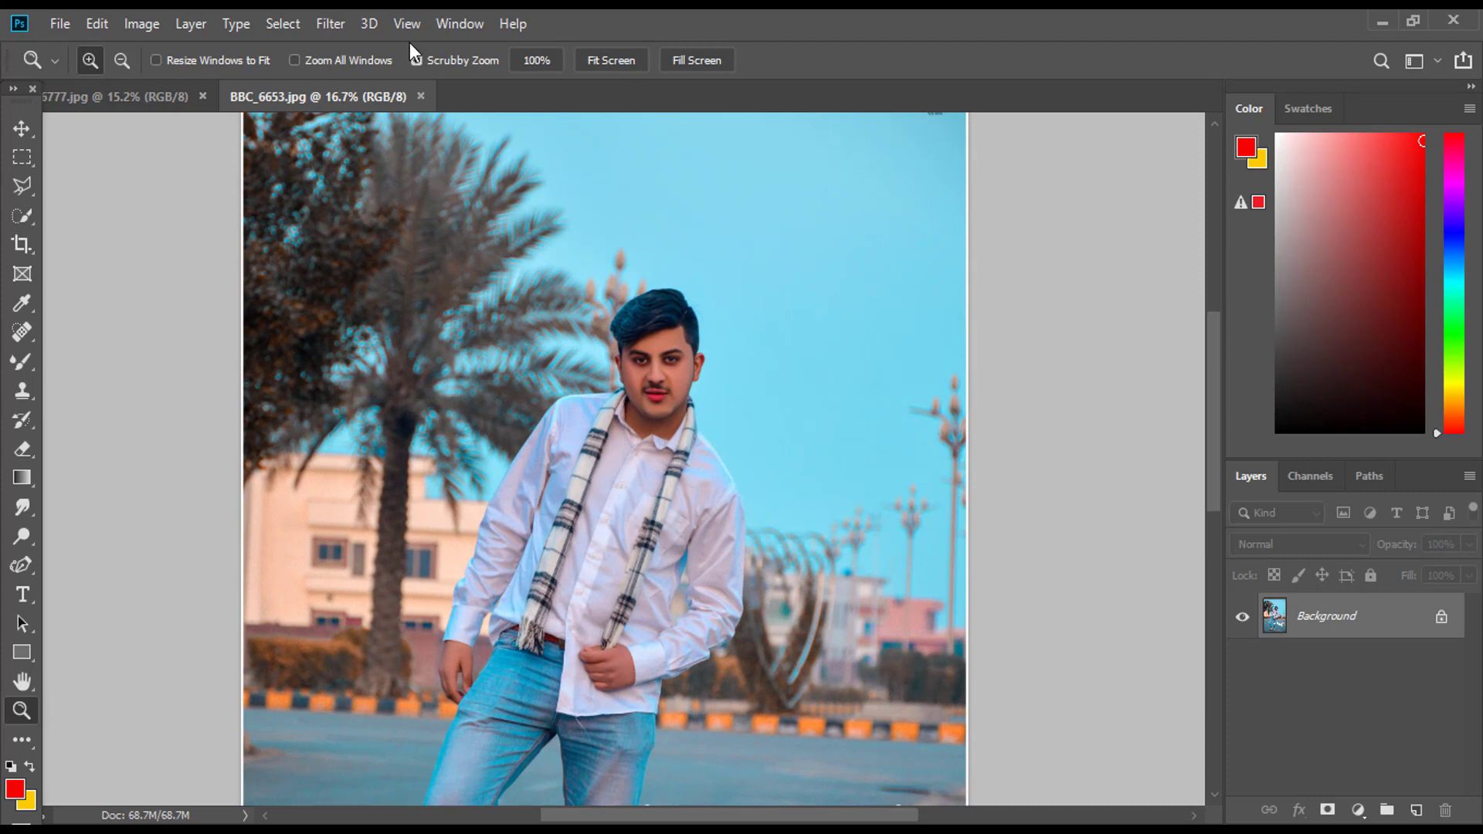
{"action": "left_click", "coordinate": [345, 17]}
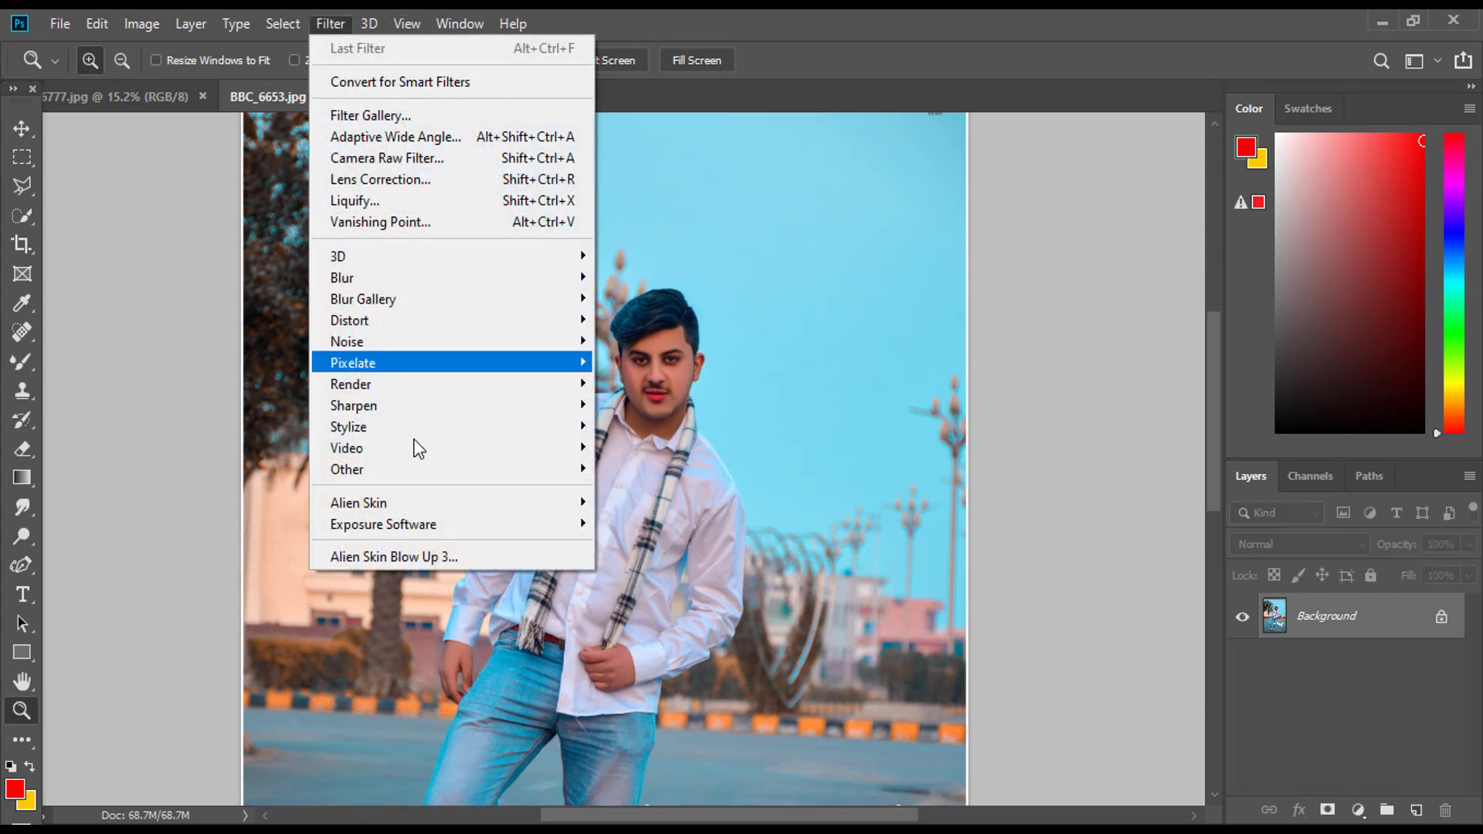
{"action": "left_click", "coordinate": [428, 158]}
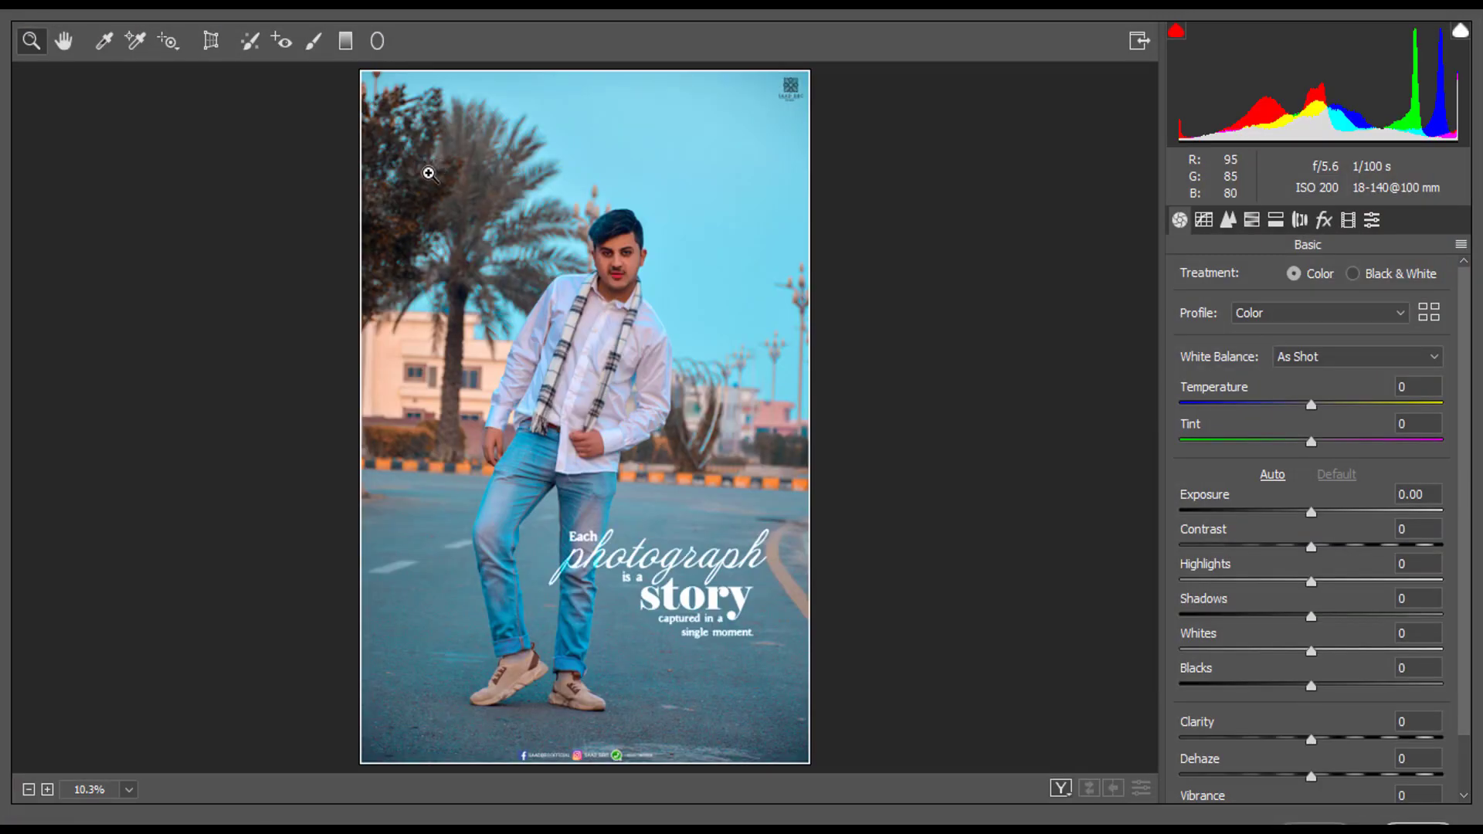
- Fit the photo in view and try user presets SAAD BBC STUDIO (2) through (13)
{"action": "left_click", "coordinate": [524, 153]}
{"action": "left_click", "coordinate": [539, 223]}
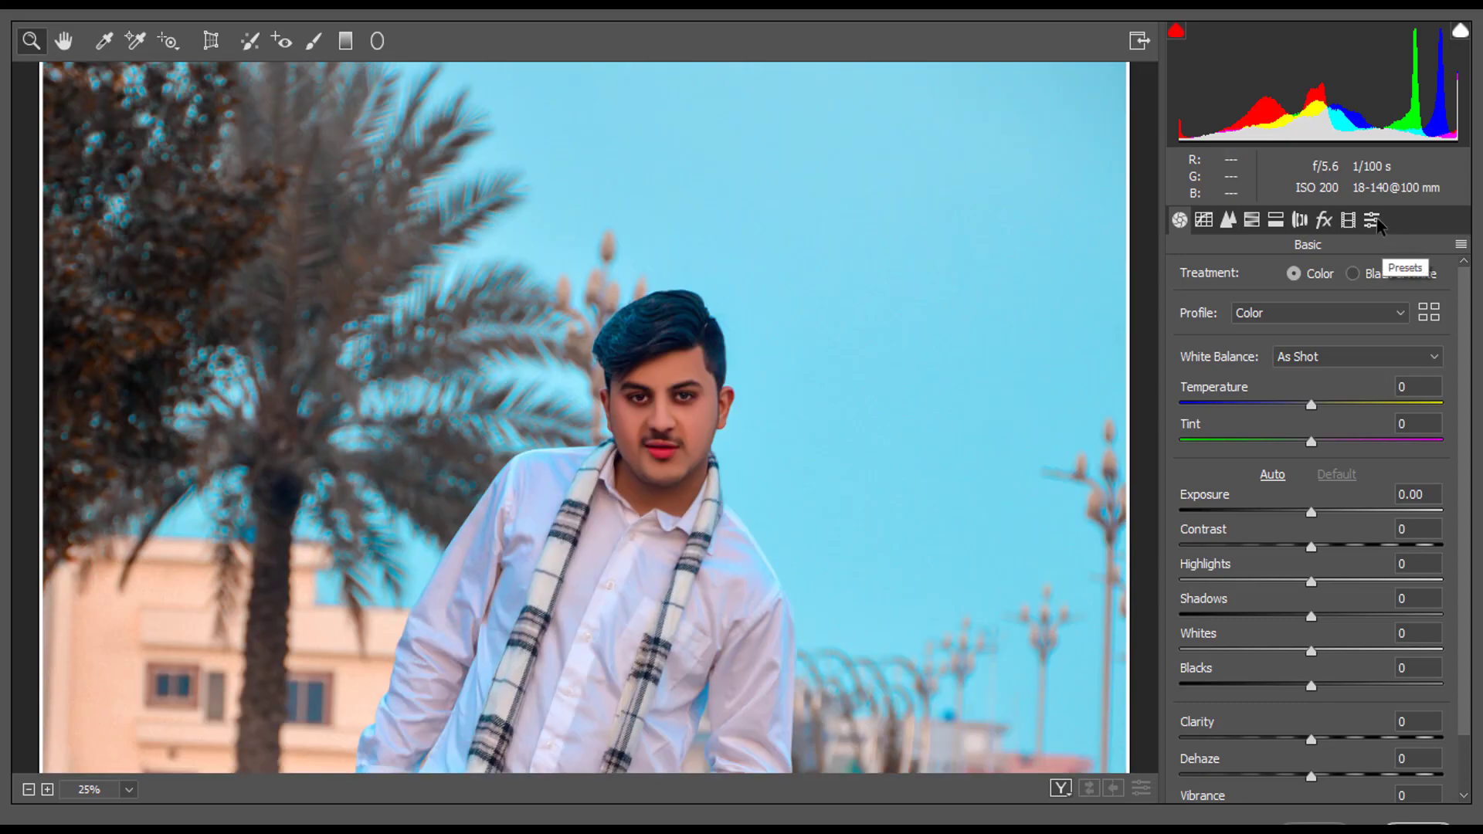
{"action": "left_click", "coordinate": [1374, 220]}
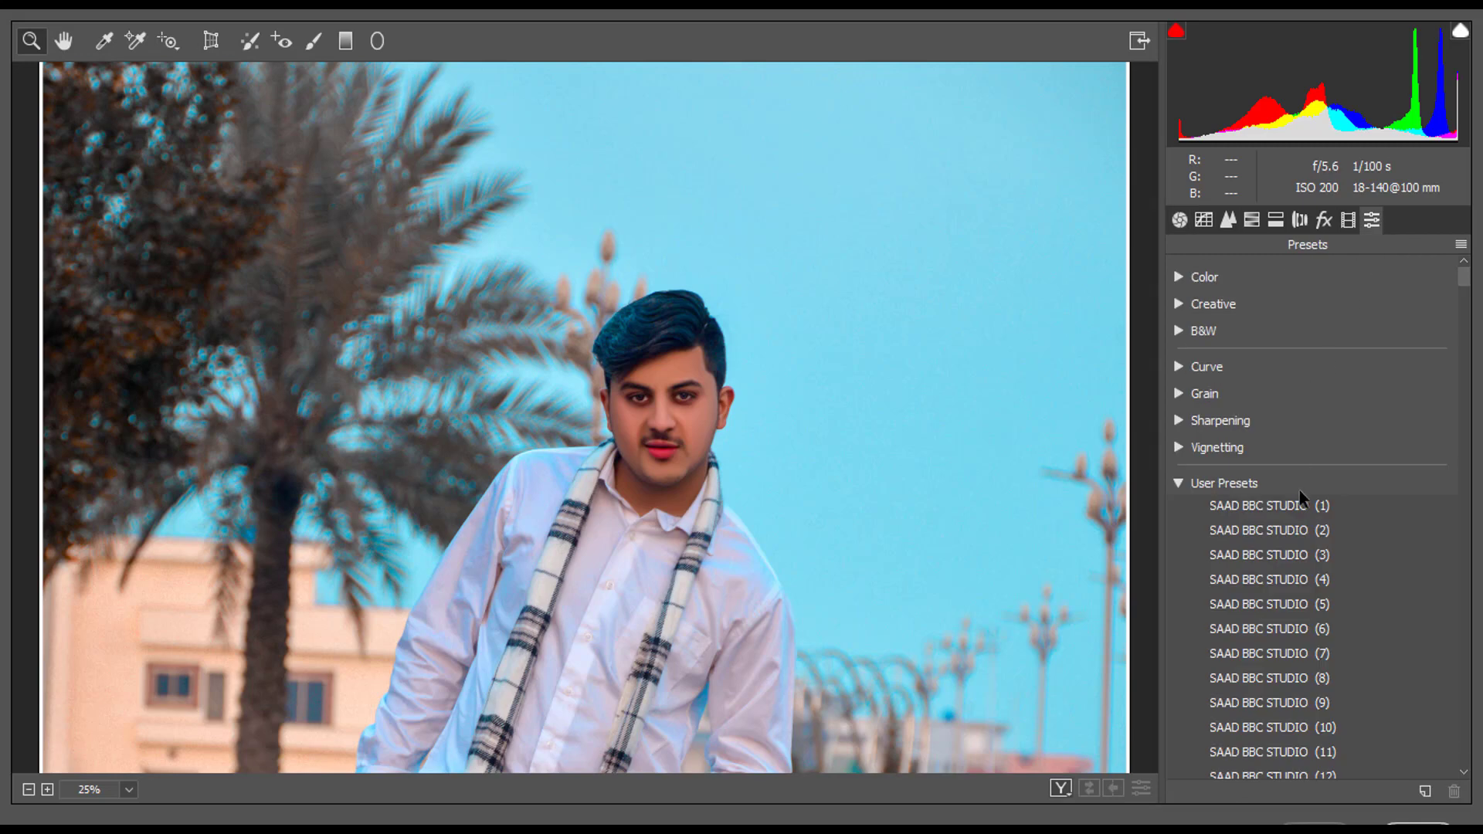
{"action": "right_click", "coordinate": [948, 399]}
{"action": "left_click", "coordinate": [1023, 541]}
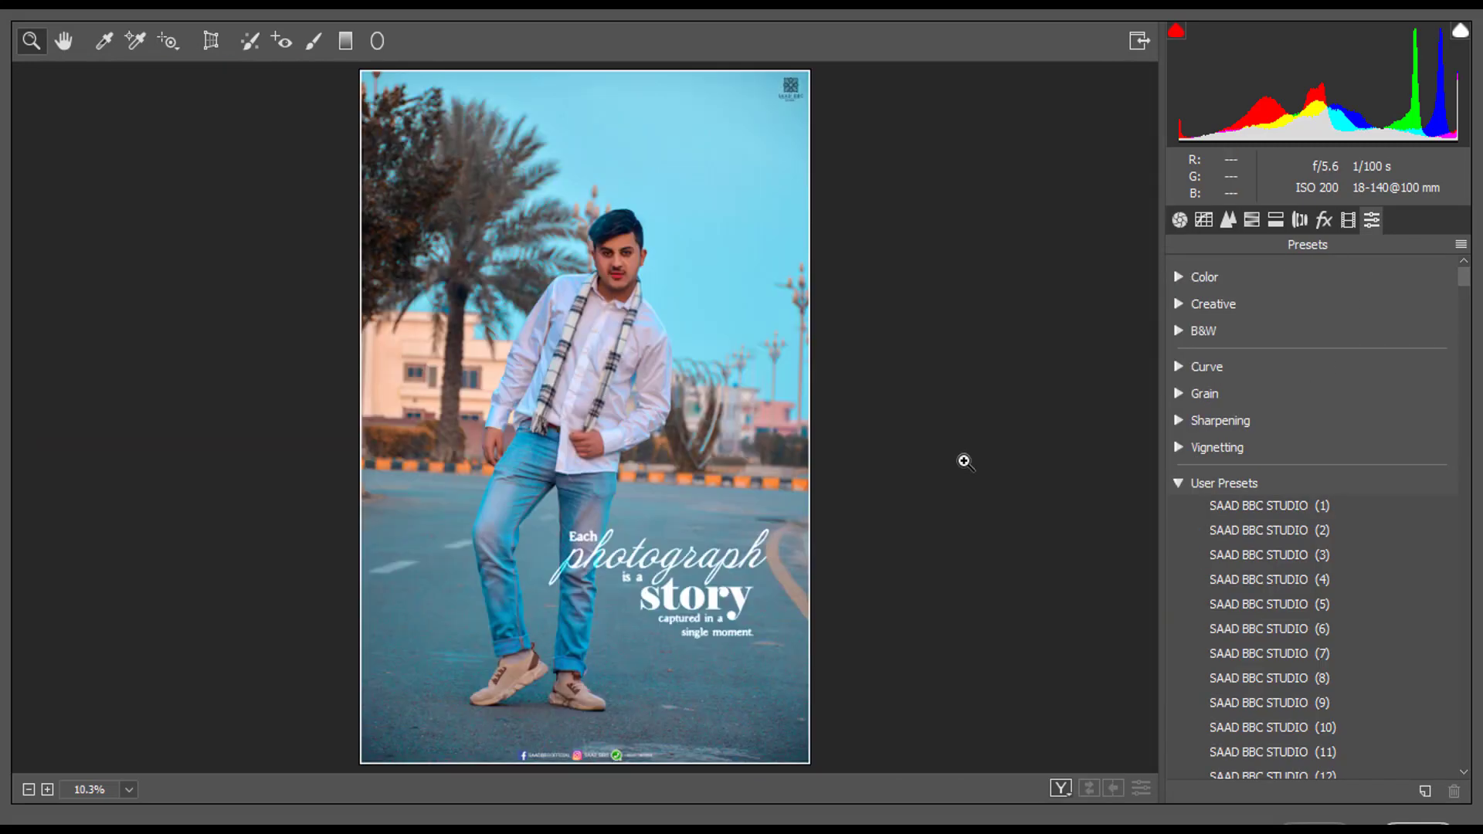
{"action": "left_click", "coordinate": [1298, 527]}
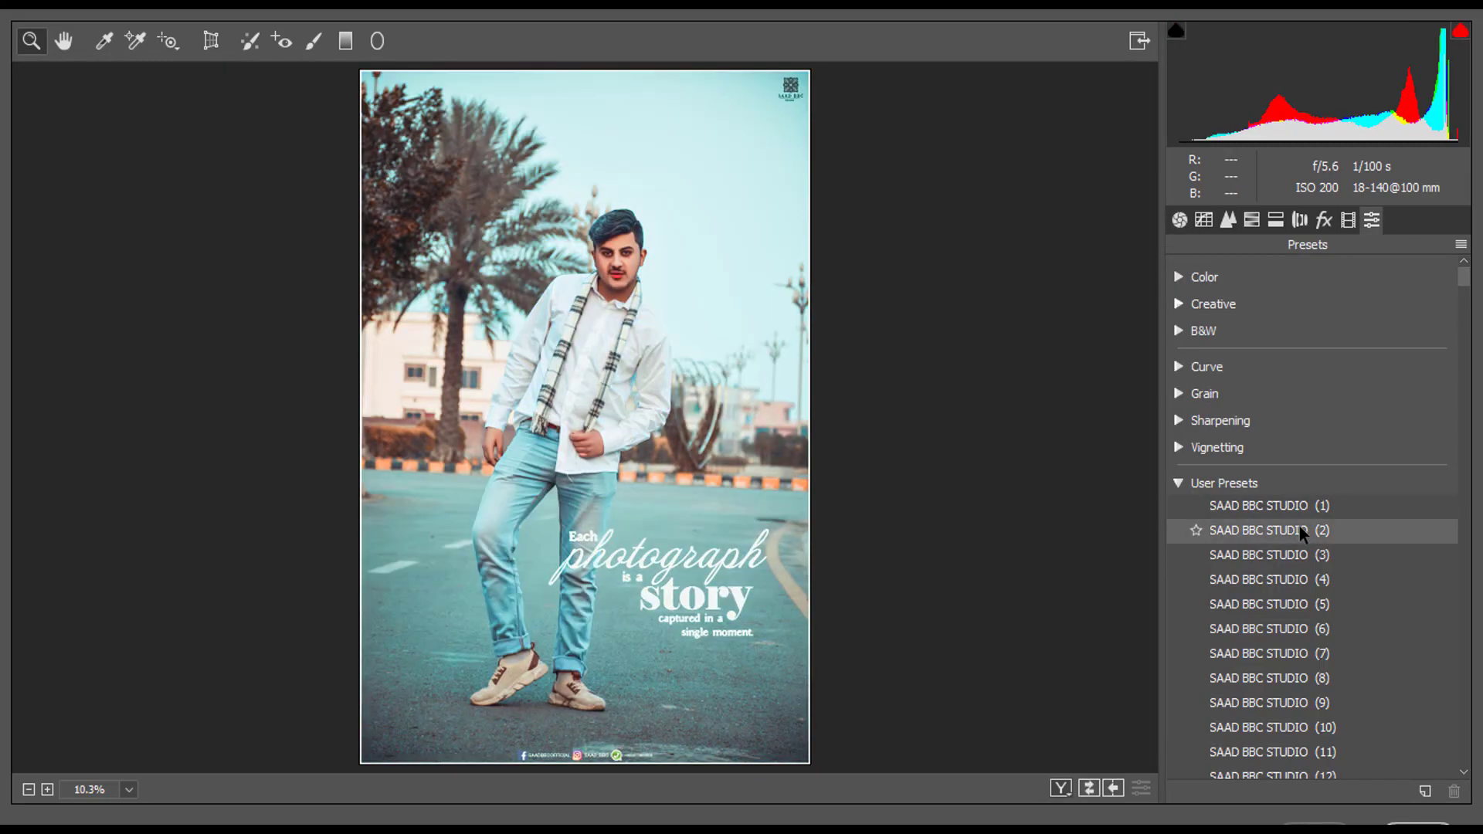
{"action": "scroll", "coordinate": [1305, 541], "scroll_direction": "down", "scroll_amount": 1}
{"action": "left_click", "coordinate": [1308, 550]}
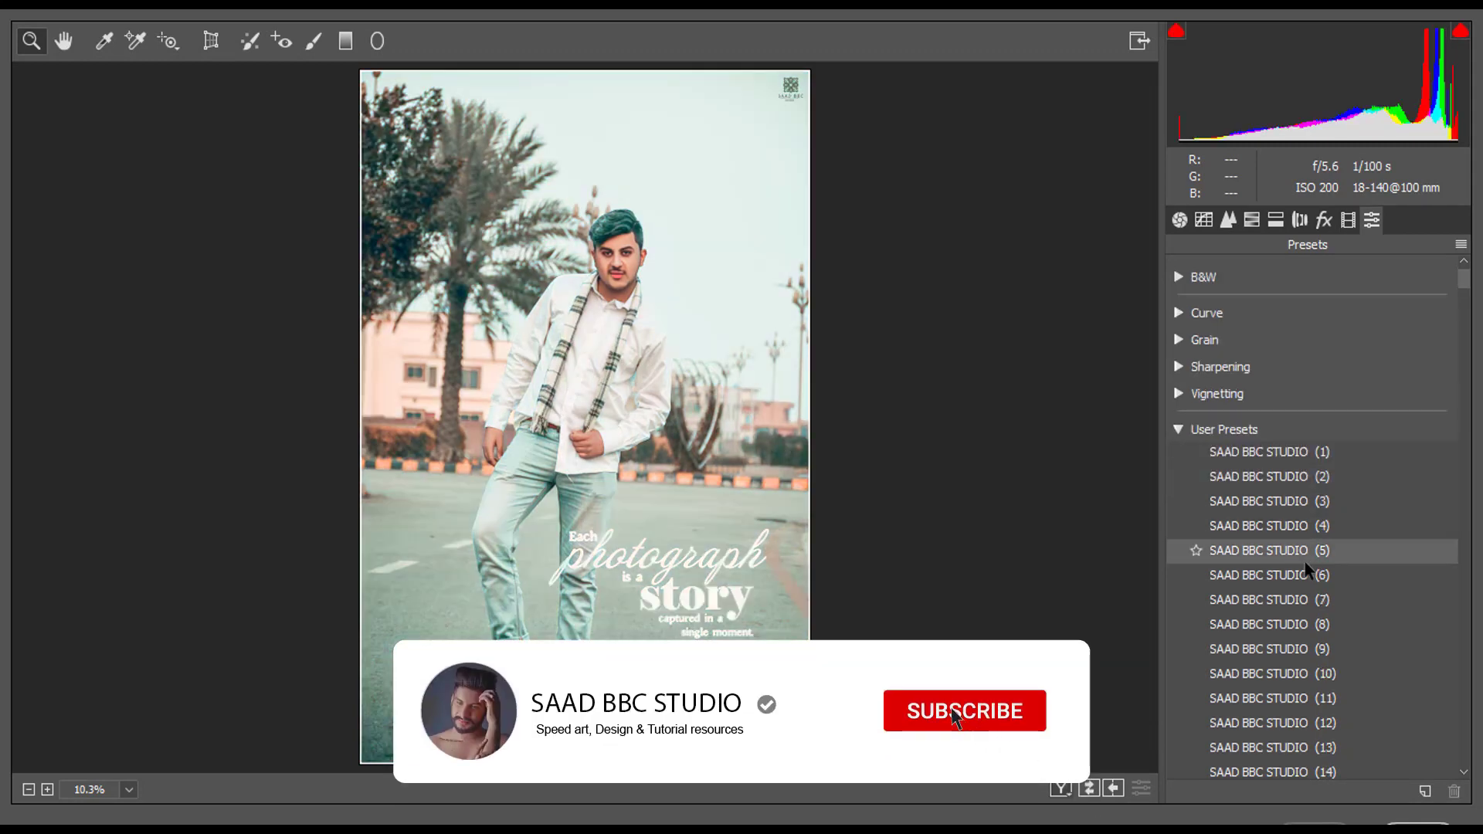
{"action": "scroll", "coordinate": [1328, 573], "scroll_direction": "down", "scroll_amount": 2}
{"action": "left_click", "coordinate": [1328, 573]}
{"action": "scroll", "coordinate": [1329, 573], "scroll_direction": "down", "scroll_amount": 1}
{"action": "left_click", "coordinate": [1328, 575]}
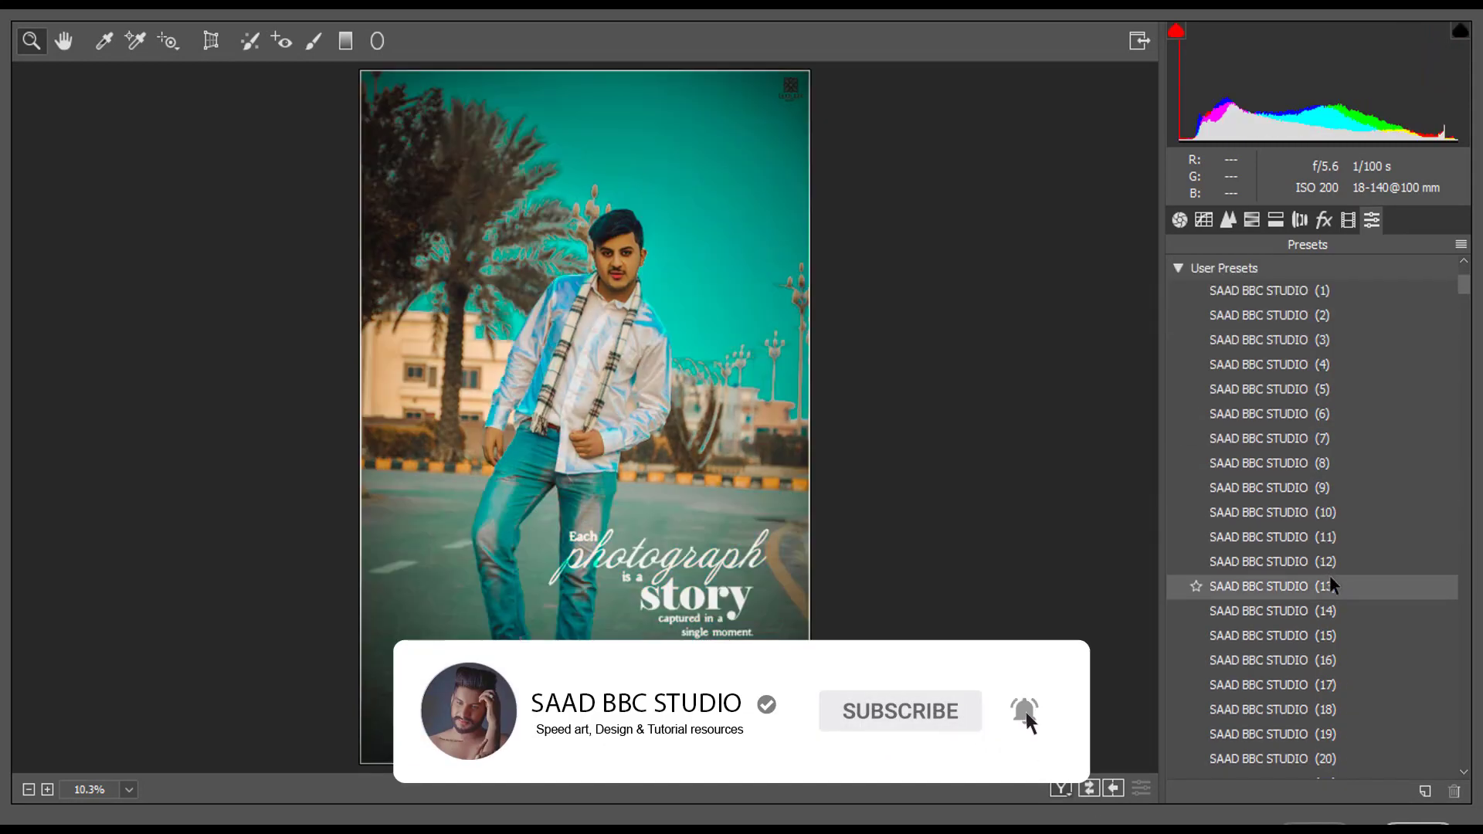
- Try presets (15) through (26), then settle on SAAD BBC STUDIO (31)
{"action": "scroll", "coordinate": [1331, 580], "scroll_direction": "down", "scroll_amount": 2}
{"action": "left_click", "coordinate": [1331, 584]}
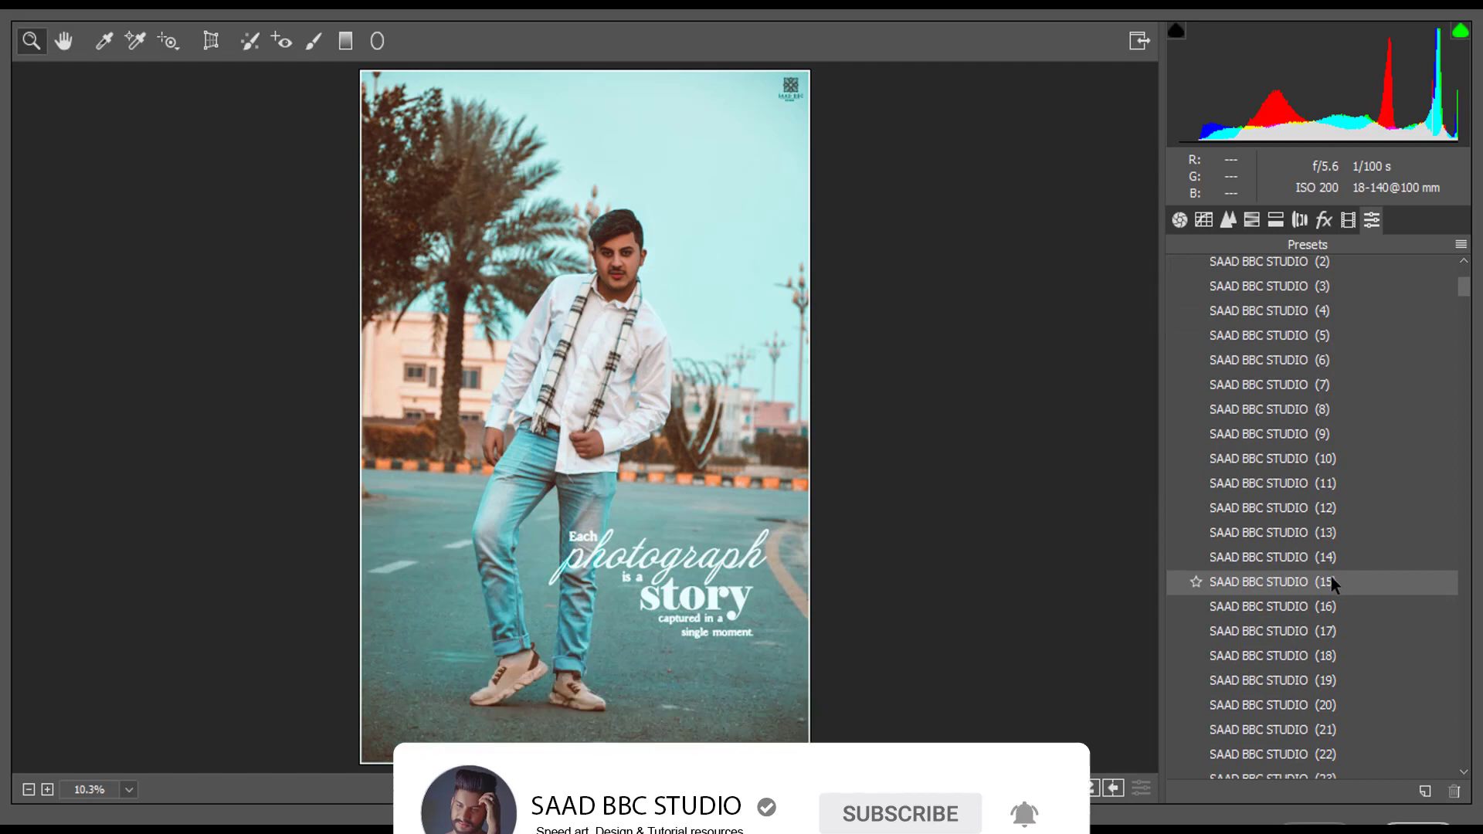
{"action": "scroll", "coordinate": [1331, 583], "scroll_direction": "down", "scroll_amount": 2}
{"action": "scroll", "coordinate": [1321, 586], "scroll_direction": "down", "scroll_amount": 2}
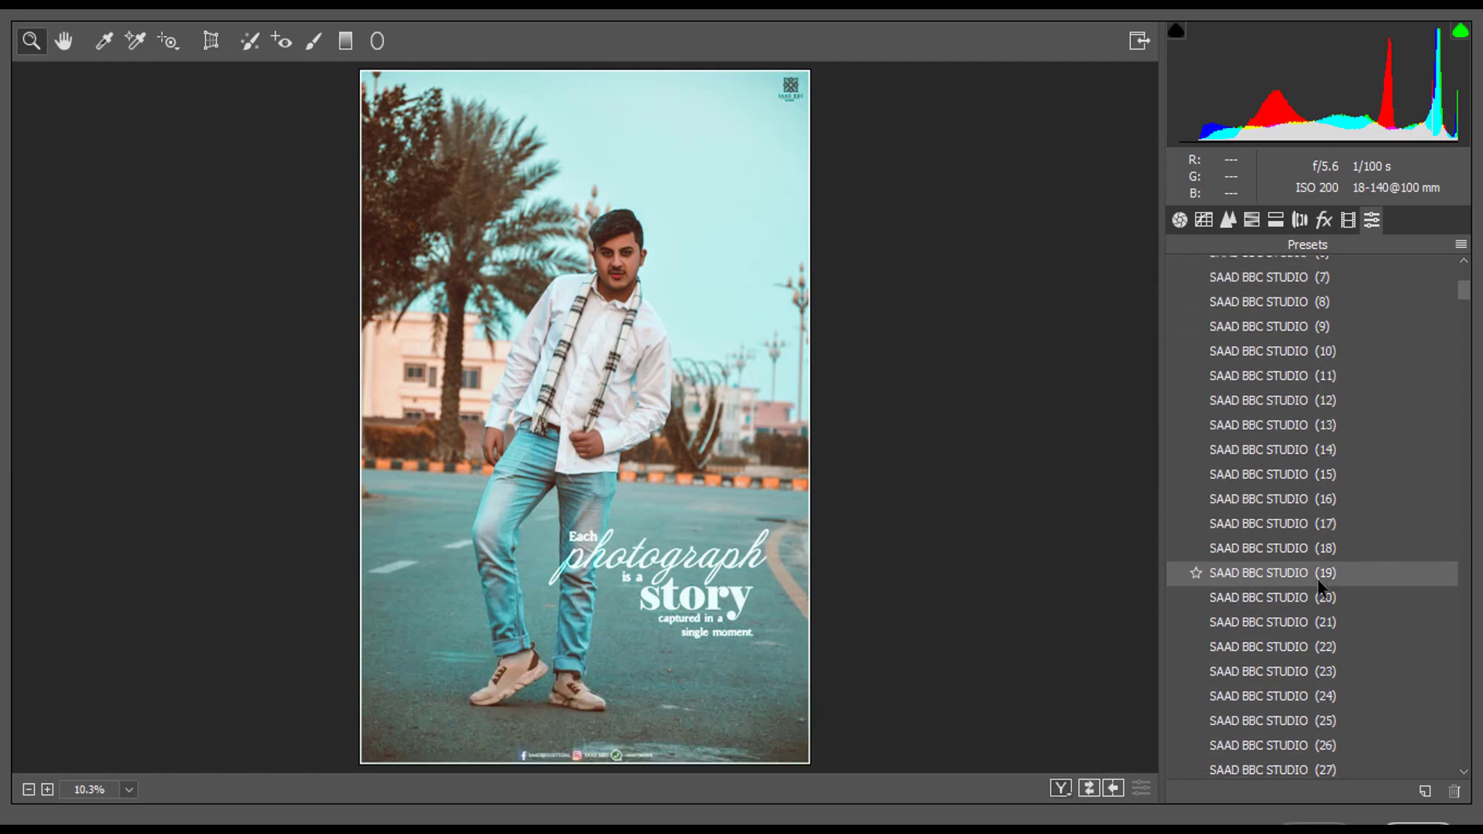
{"action": "left_click", "coordinate": [1305, 580]}
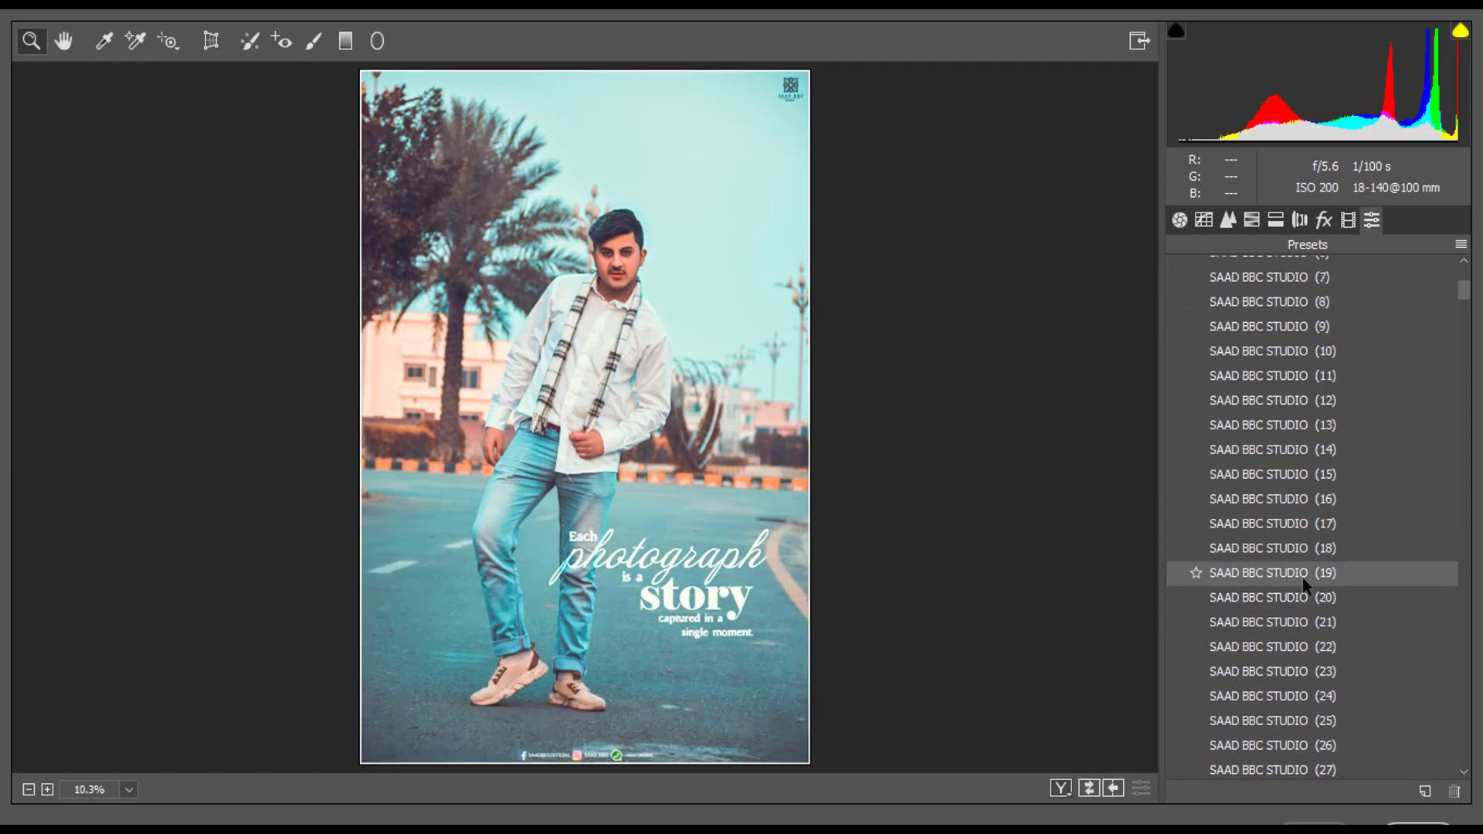
{"action": "scroll", "coordinate": [1303, 581], "scroll_direction": "down", "scroll_amount": 2}
{"action": "left_click", "coordinate": [1303, 571]}
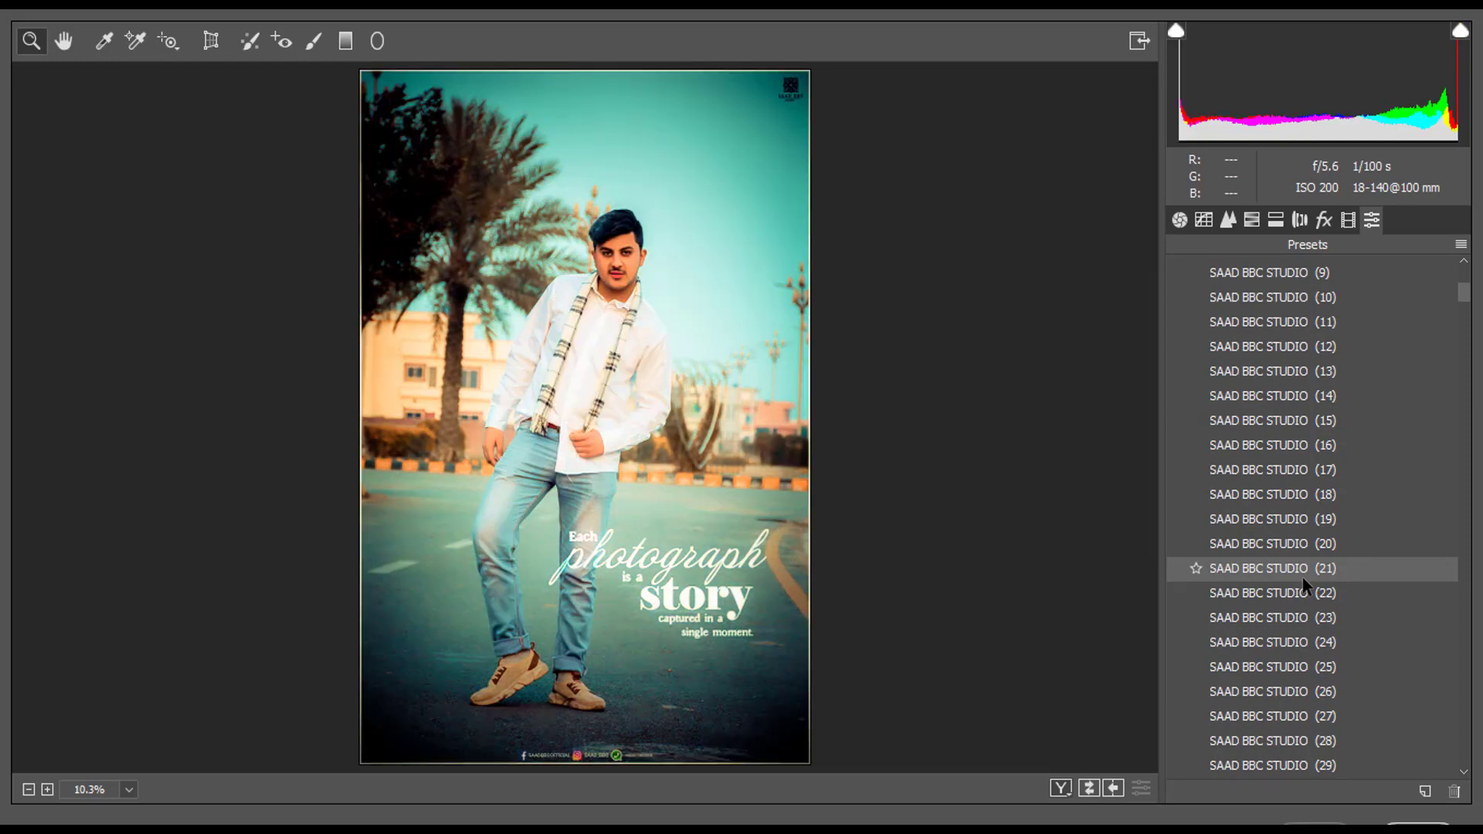
{"action": "left_click", "coordinate": [1297, 588]}
{"action": "scroll", "coordinate": [1297, 595], "scroll_direction": "down", "scroll_amount": 2}
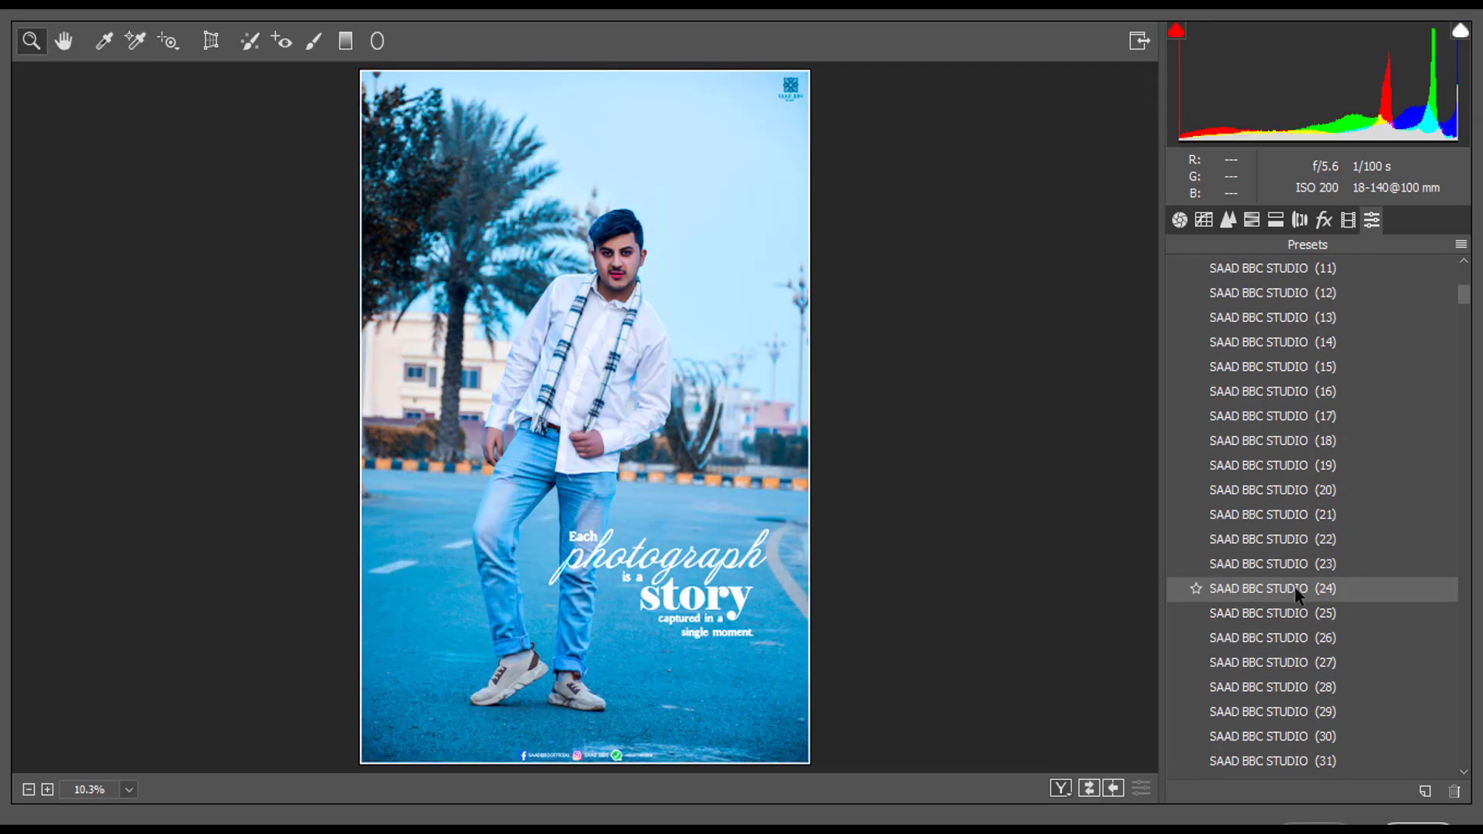
{"action": "left_click", "coordinate": [1308, 591]}
{"action": "left_click", "coordinate": [1308, 635]}
{"action": "scroll", "coordinate": [1310, 641], "scroll_direction": "down", "scroll_amount": 4}
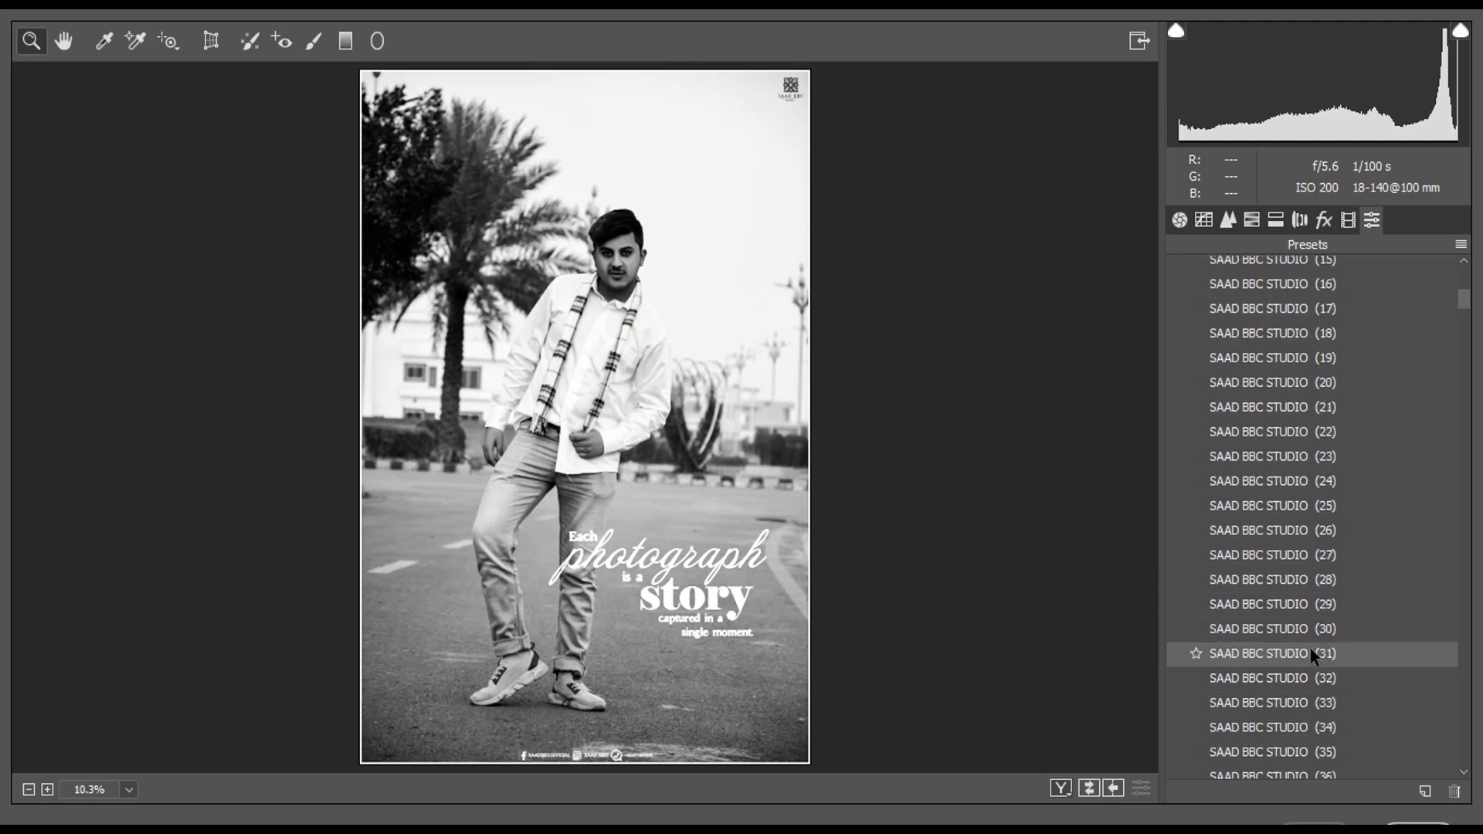
{"action": "left_click", "coordinate": [1310, 647]}
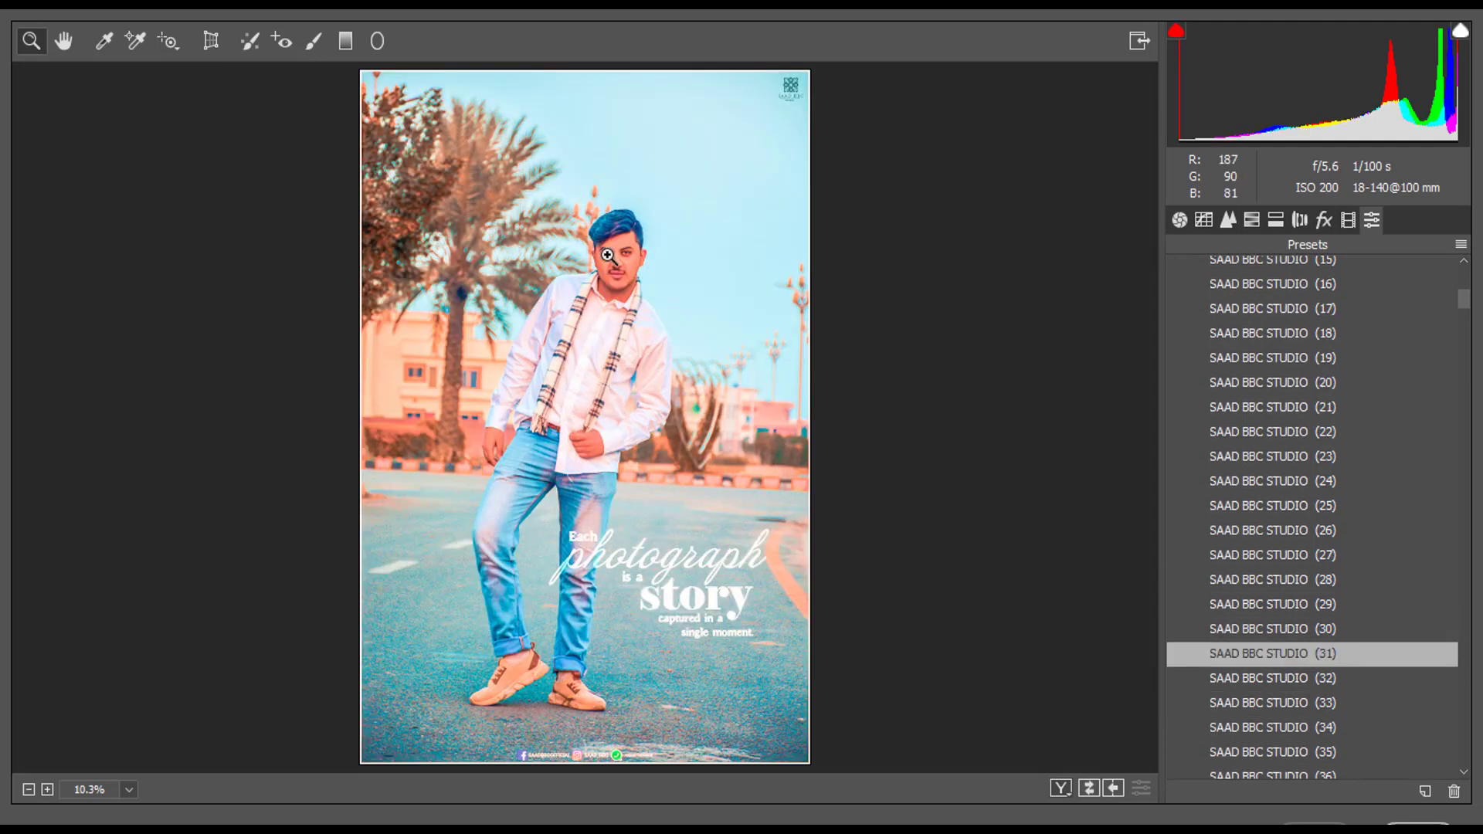
- Reset Exposure to 0.00 on the (31) grade, with the photo fitted in view
{"action": "left_click", "coordinate": [685, 270]}
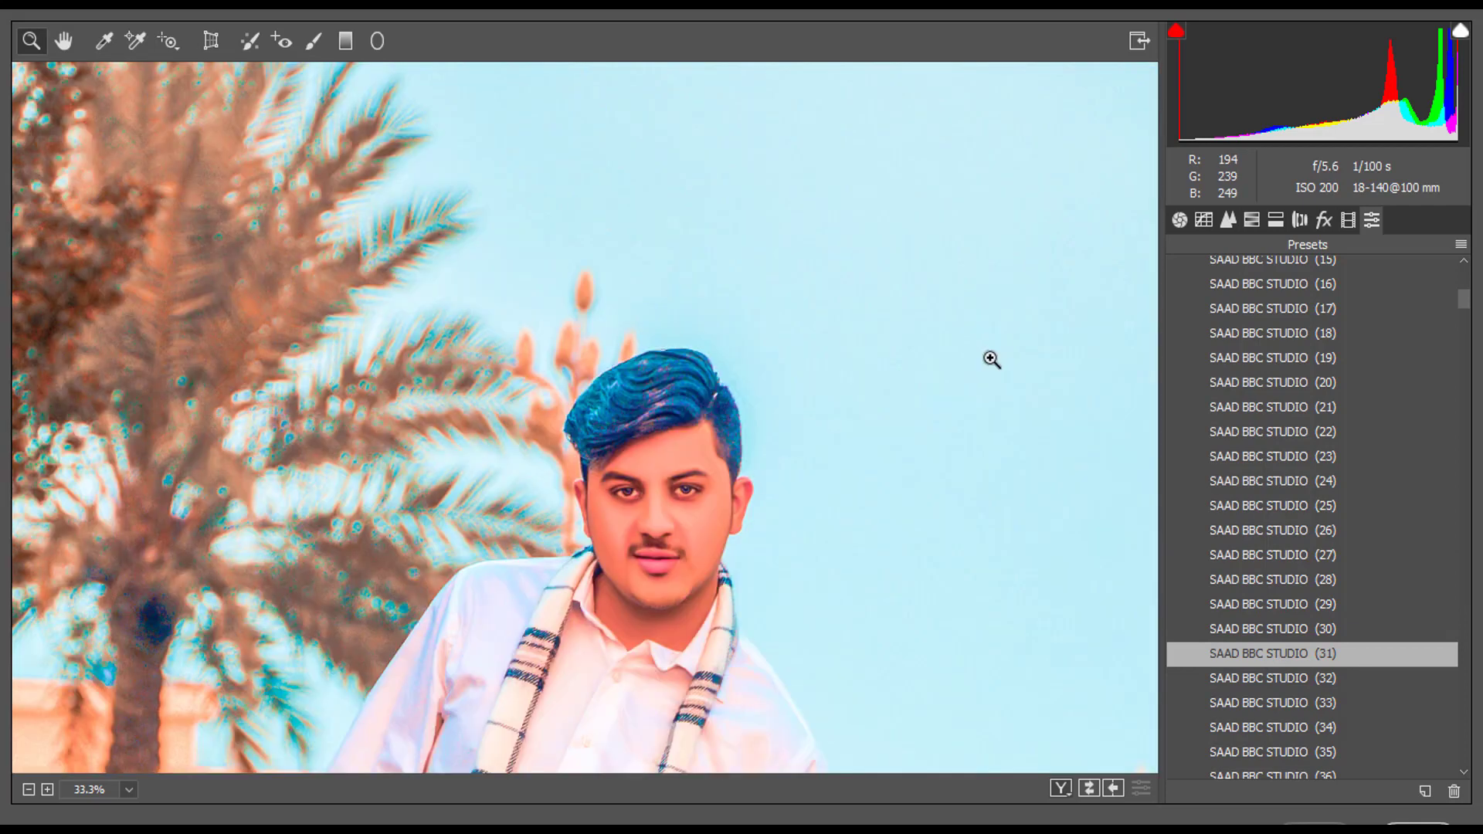
{"action": "left_click", "coordinate": [1180, 221]}
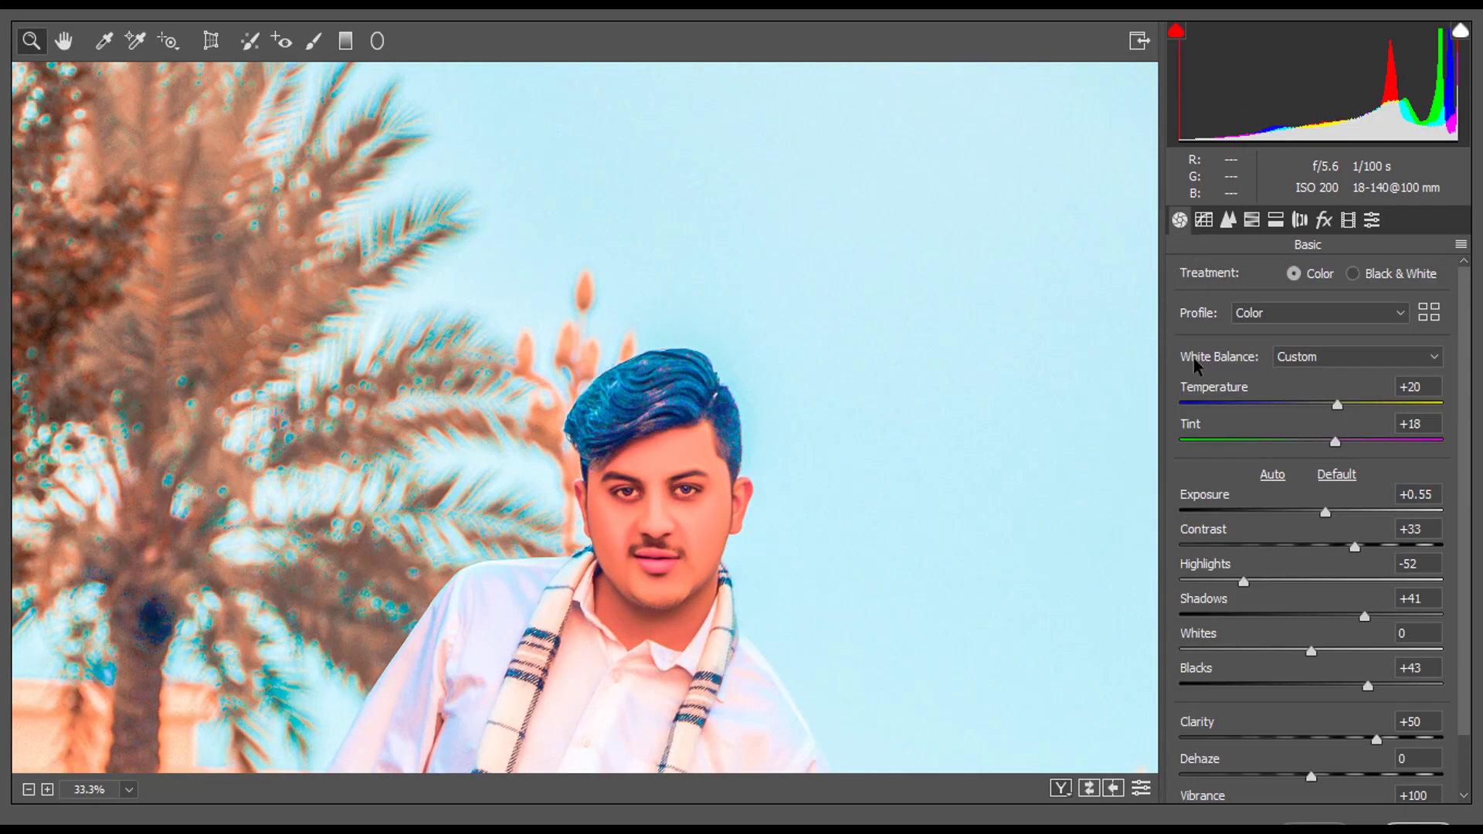
{"action": "right_click", "coordinate": [938, 467]}
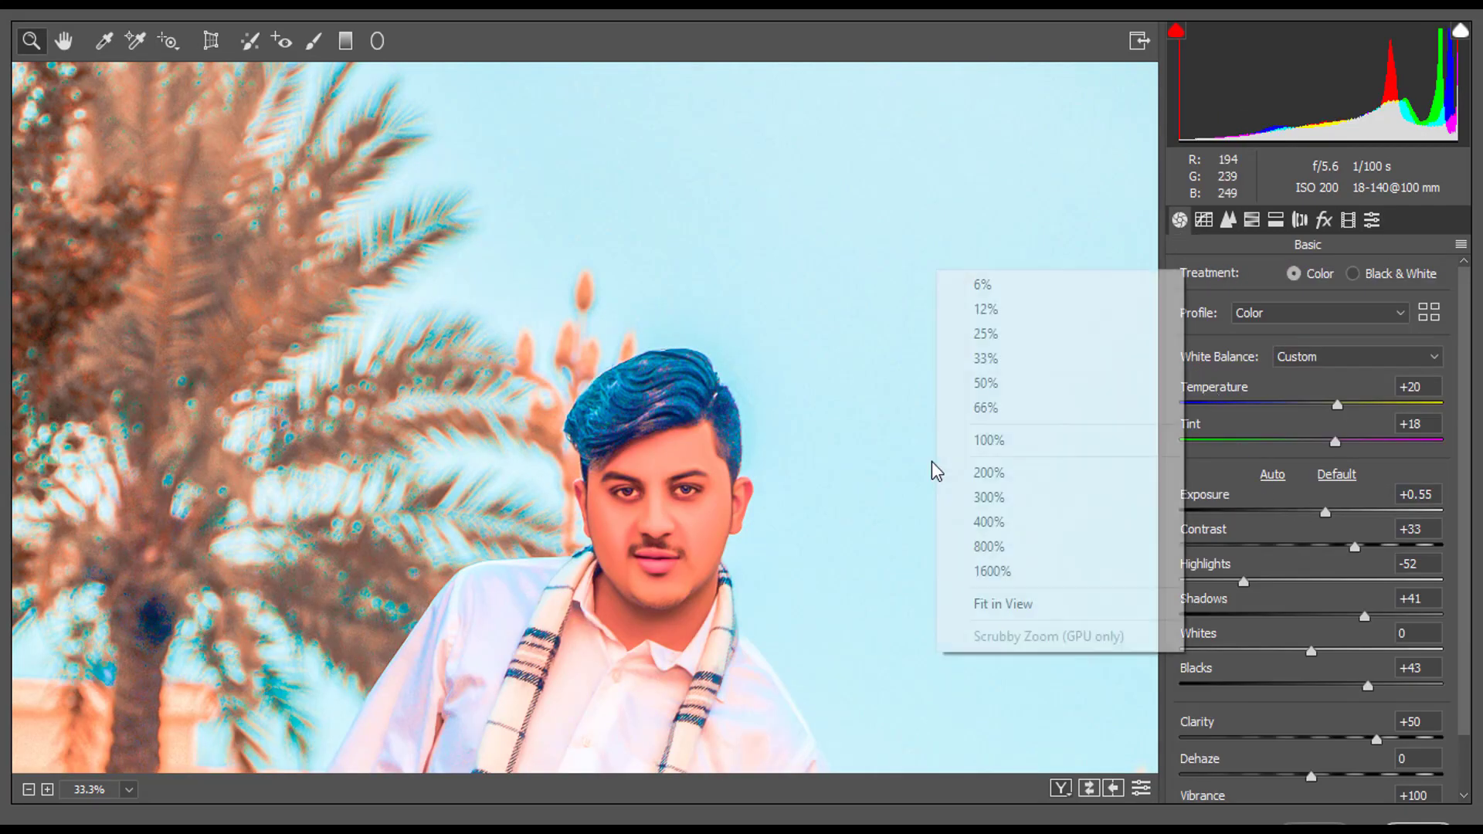
{"action": "left_click", "coordinate": [983, 600]}
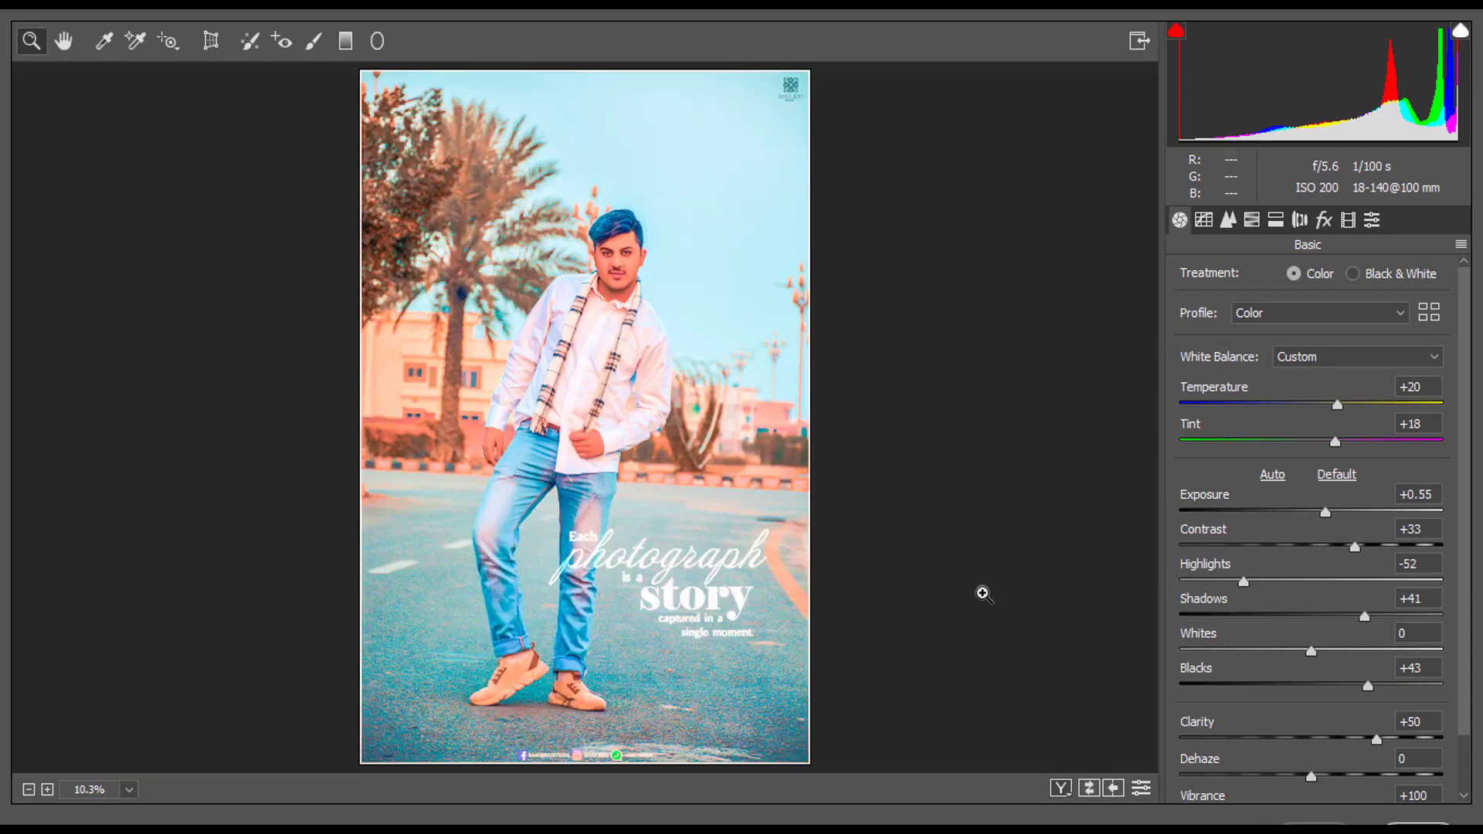
{"action": "double_click", "coordinate": [1326, 513]}
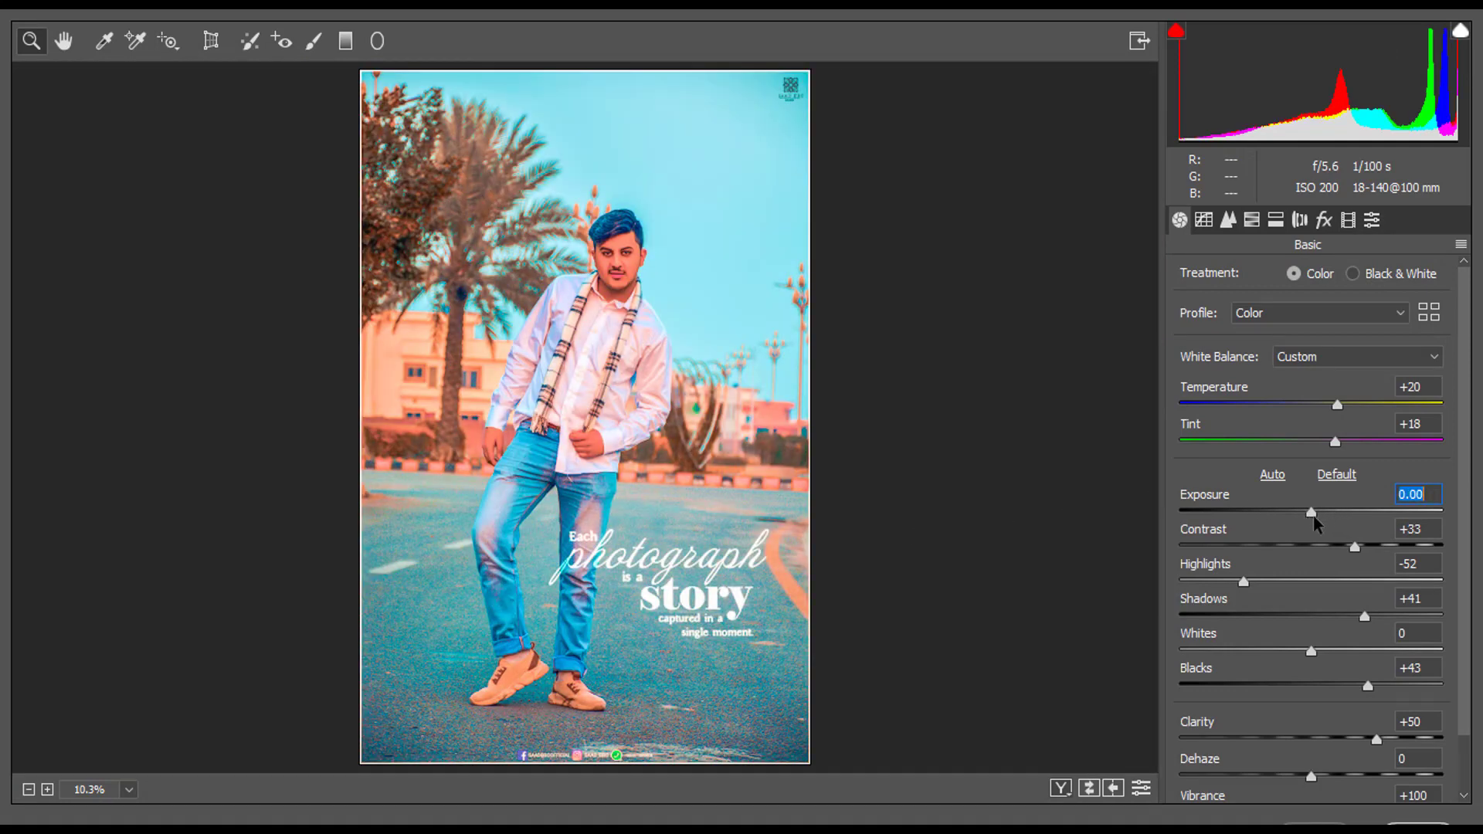
{"action": "left_click", "coordinate": [1251, 221]}
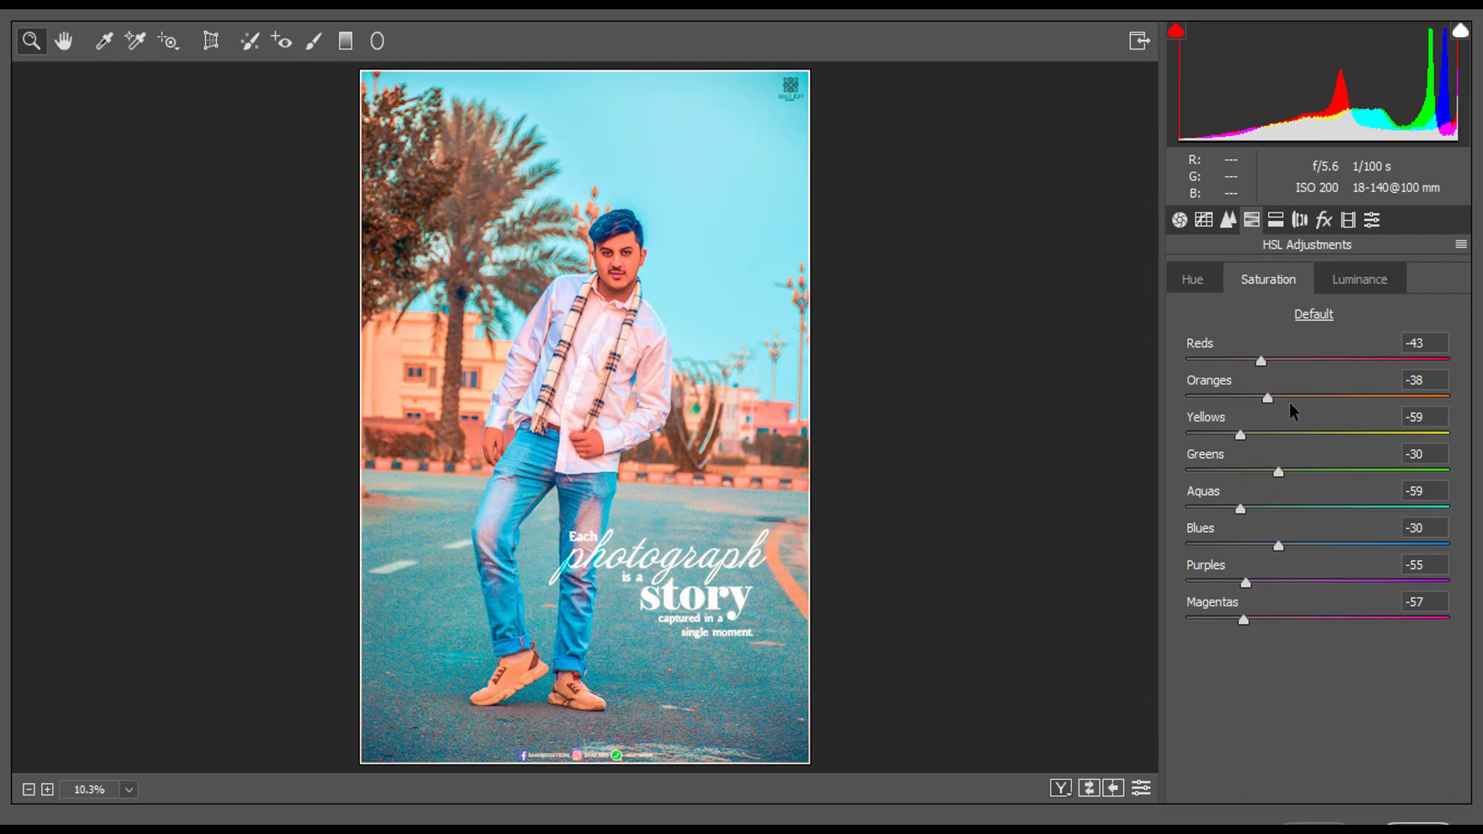
- Shift the Oranges hue to -48 in HSL and review the saturation values
{"action": "left_click", "coordinate": [1356, 281]}
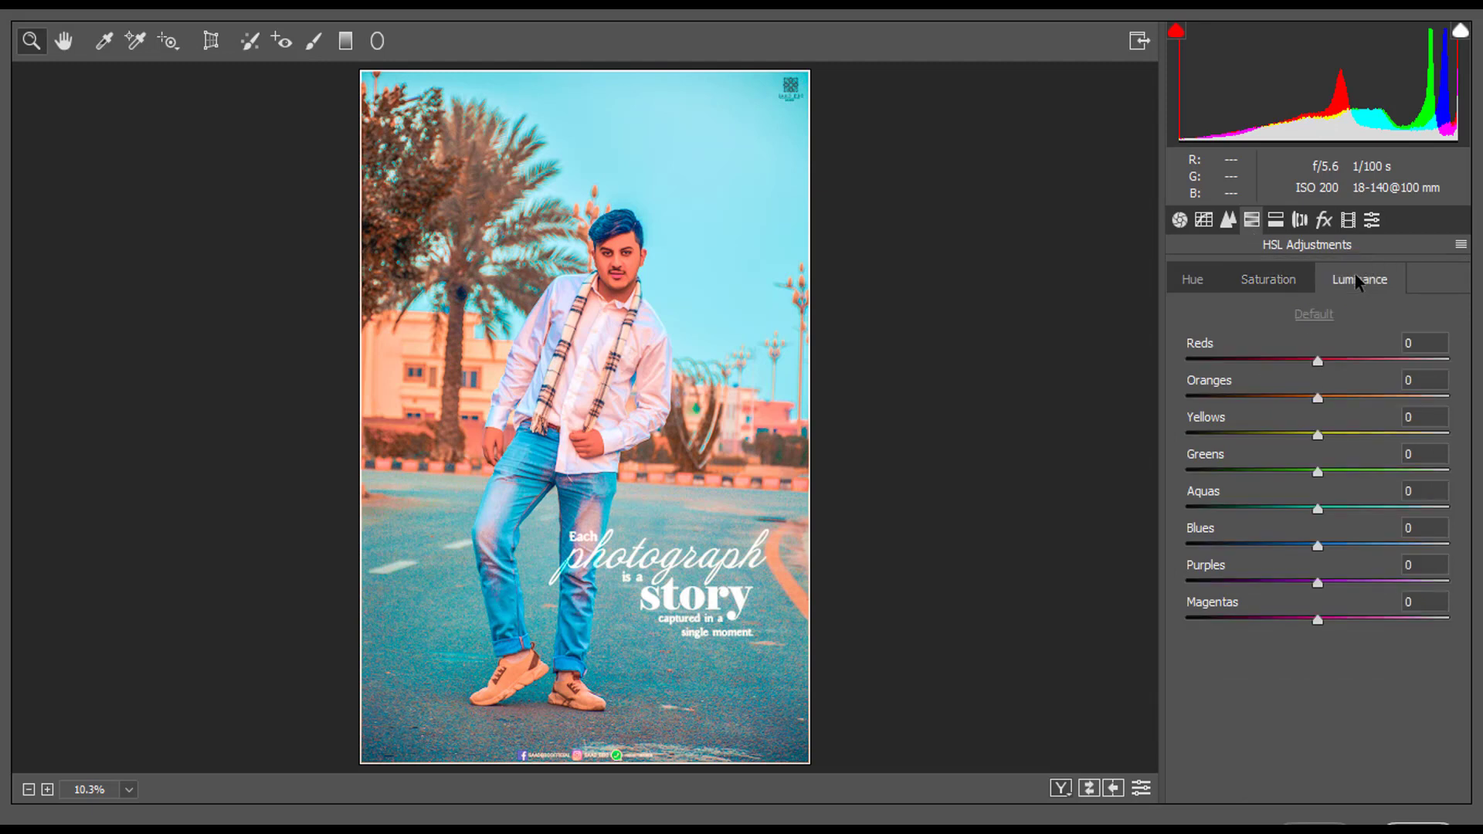
{"action": "left_click", "coordinate": [1208, 271]}
{"action": "mouse_move", "coordinate": [1291, 397]}
{"action": "left_mouse_down"}
{"action": "mouse_move", "coordinate": [1341, 397]}
{"action": "mouse_move", "coordinate": [1208, 395]}
{"action": "mouse_move", "coordinate": [1357, 396]}
{"action": "mouse_move", "coordinate": [1269, 432]}
{"action": "mouse_move", "coordinate": [1356, 434]}
{"action": "mouse_move", "coordinate": [1253, 471]}
{"action": "mouse_move", "coordinate": [1151, 425]}
{"action": "left_mouse_up"}
{"action": "left_click", "coordinate": [1268, 279]}
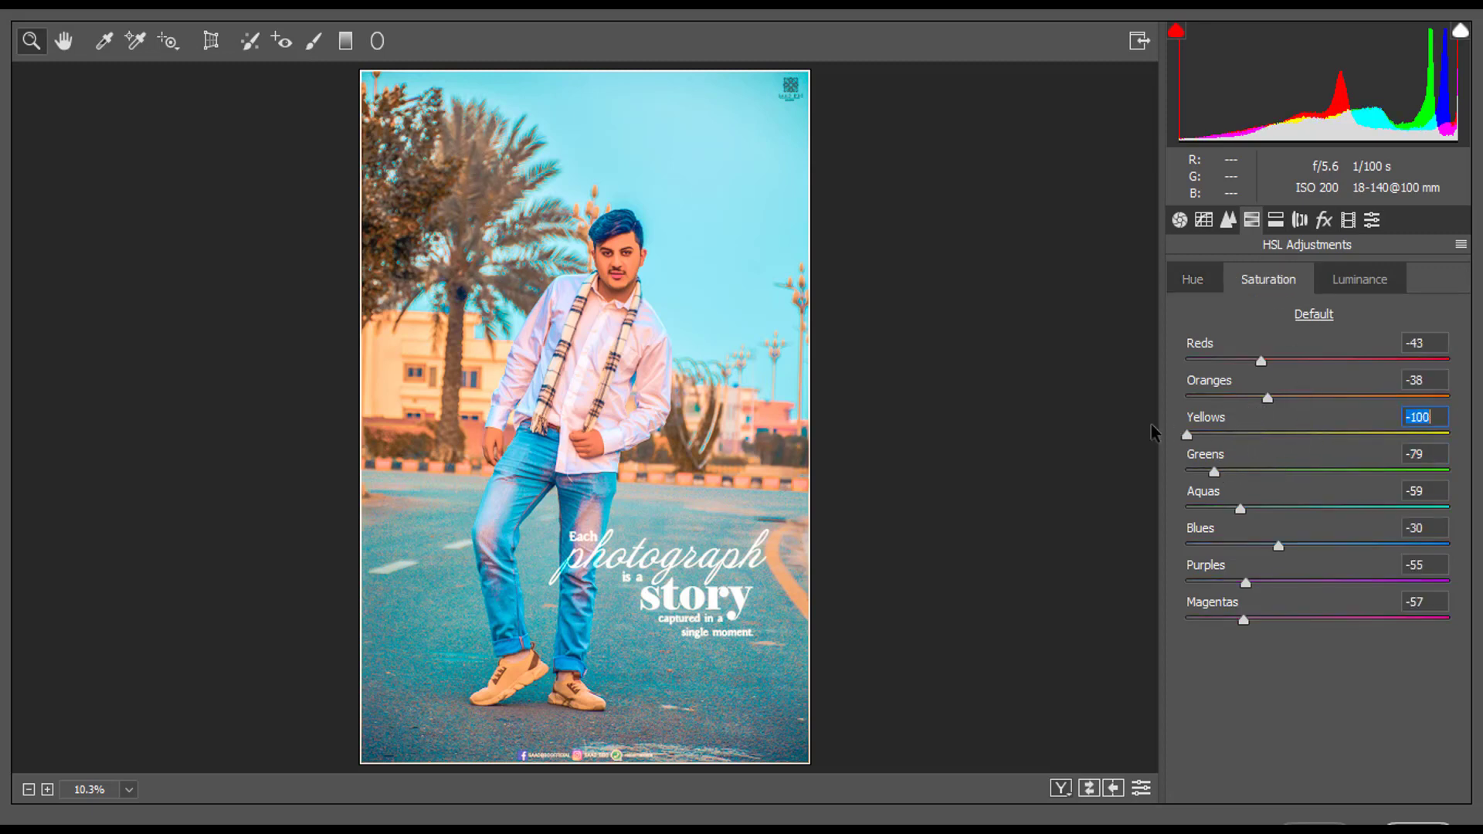
- Add a -25 vignette Amount and apply the grade to BBC_6653
{"action": "left_click", "coordinate": [1321, 220]}
{"action": "left_click_drag", "start_coordinate": [1286, 512], "coordinate": [1274, 510]}
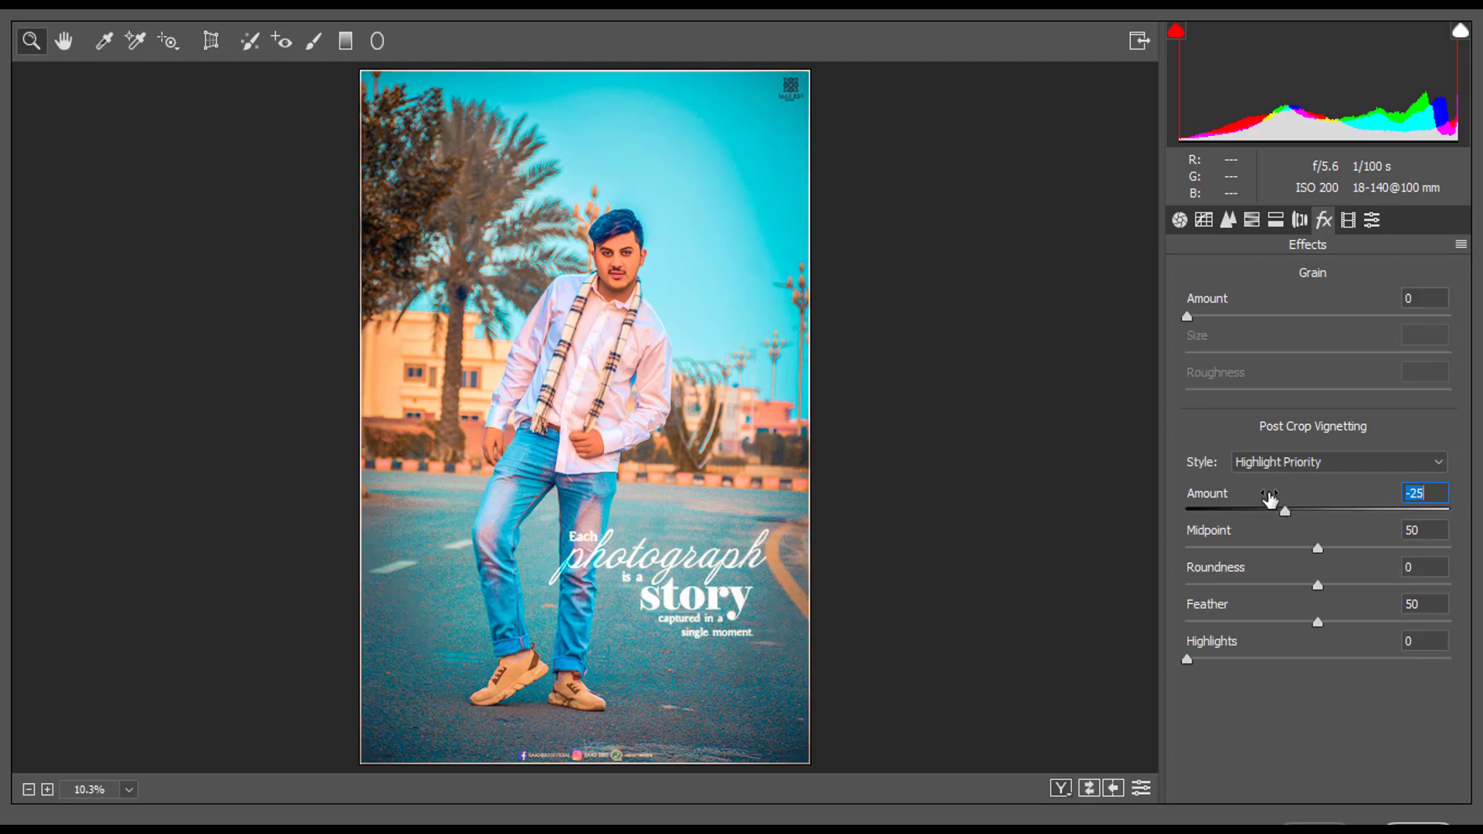
{"action": "left_click", "coordinate": [1371, 221]}
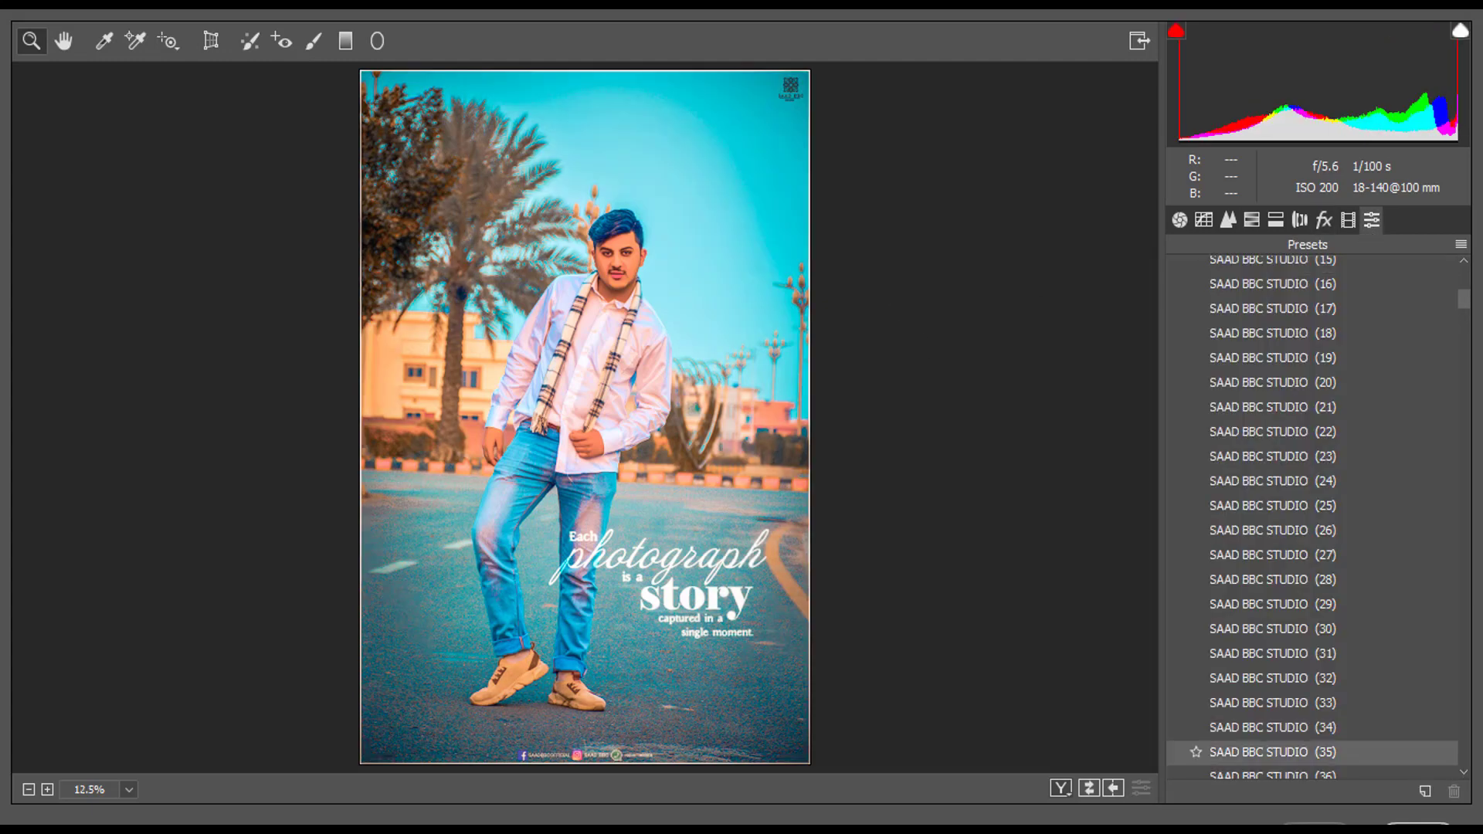
{"action": "left_click", "coordinate": [1313, 825]}
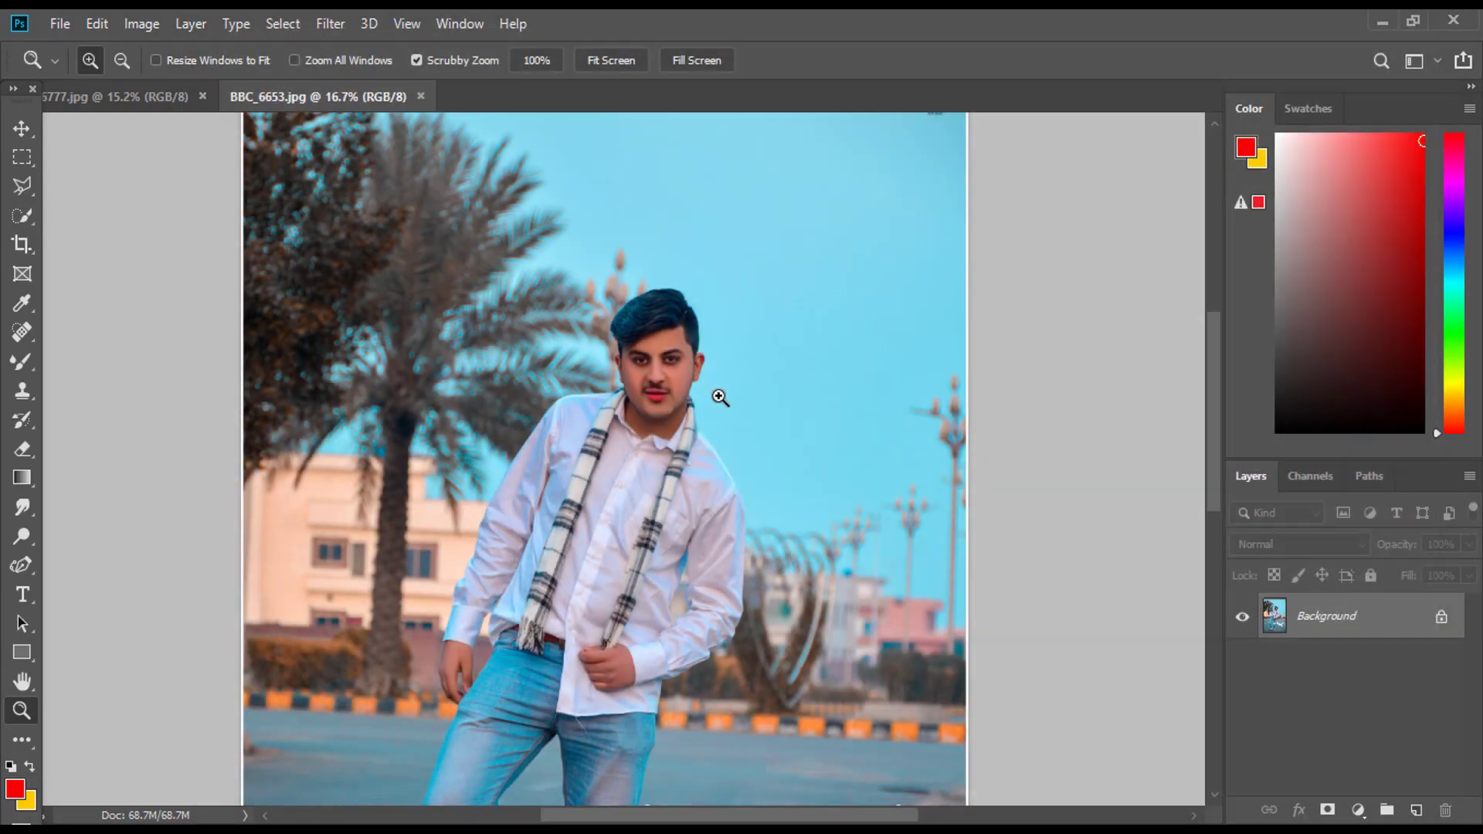
- Open BBC_6688.jpg, zoom in on the man's face, and launch the Camera Raw Filter
{"action": "left_click", "coordinate": [59, 24]}
{"action": "left_click", "coordinate": [85, 72]}
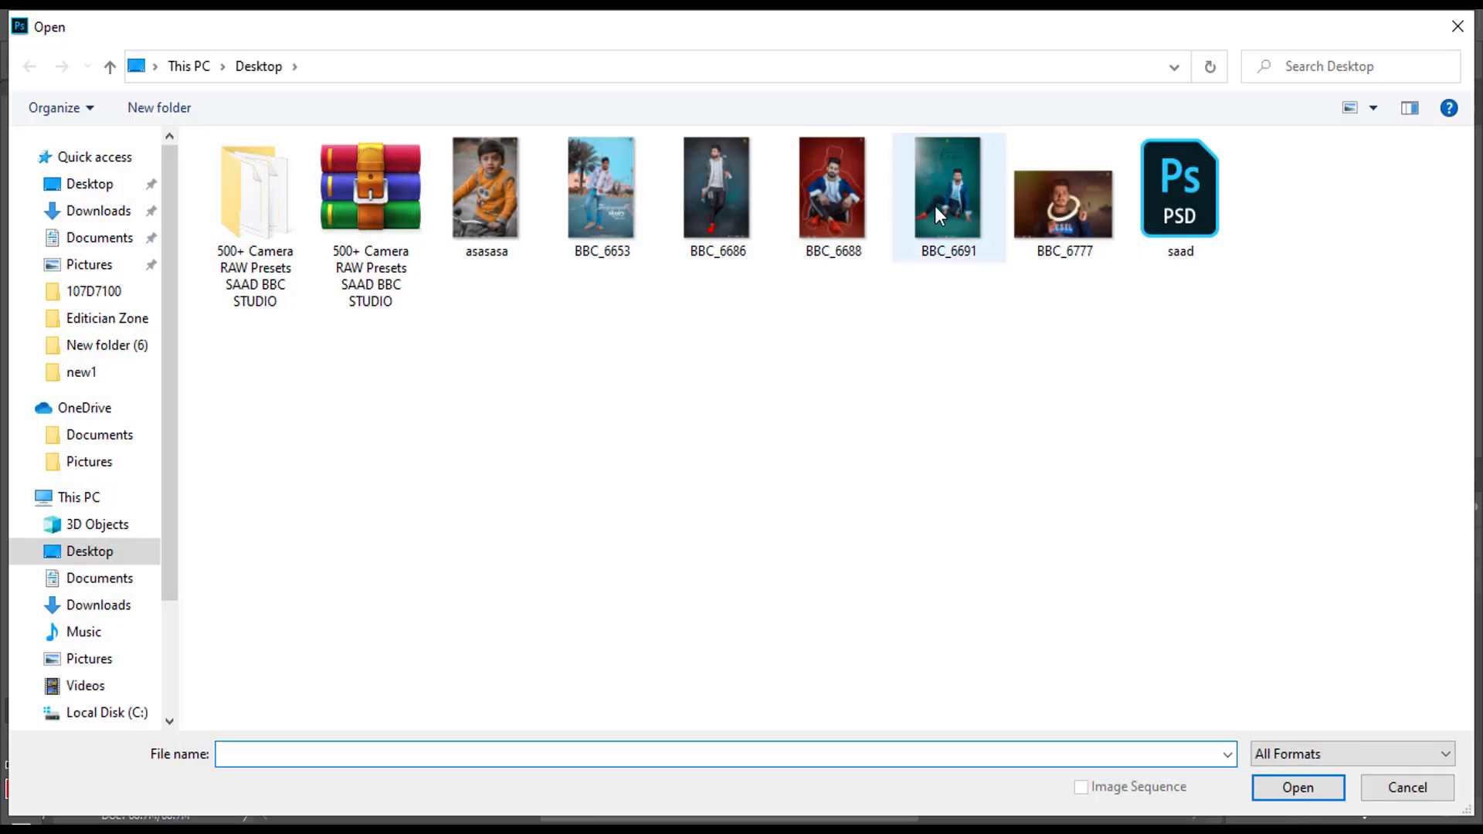
{"action": "double_click", "coordinate": [834, 196]}
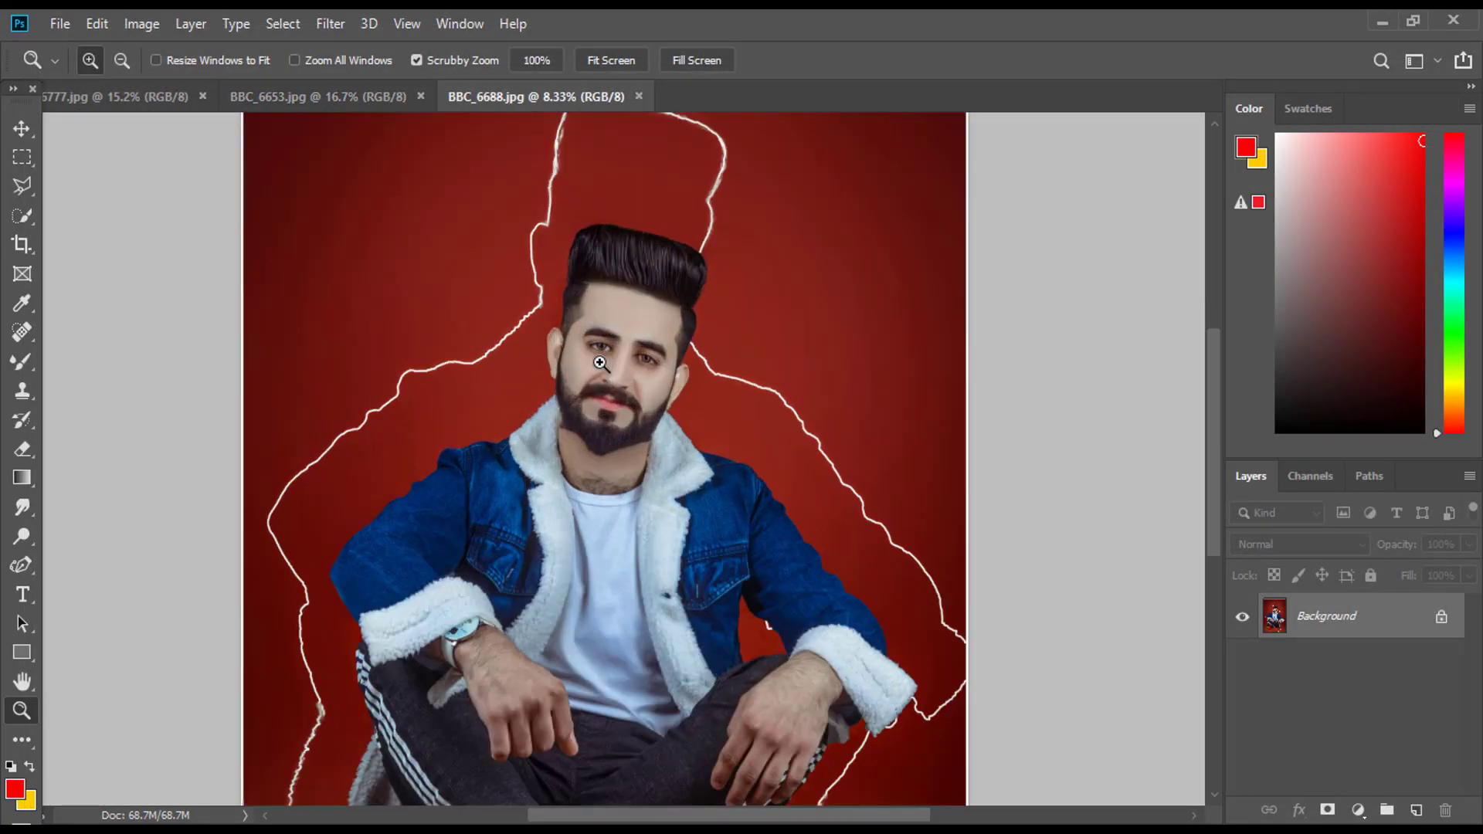
{"action": "left_click", "coordinate": [600, 363]}
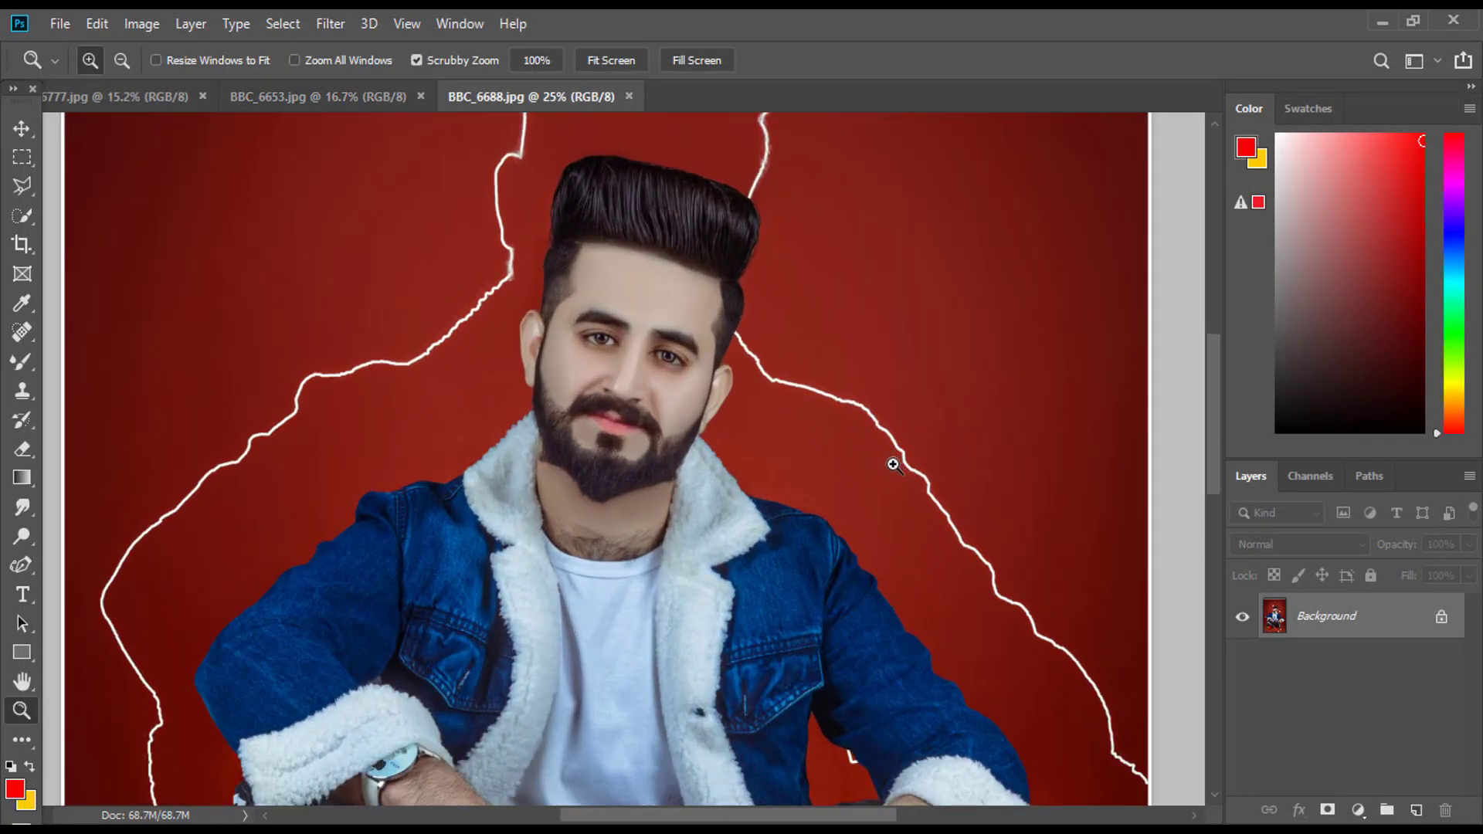
{"action": "left_click", "coordinate": [601, 363]}
{"action": "left_click", "coordinate": [344, 24]}
{"action": "mouse_move", "coordinate": [346, 470]}
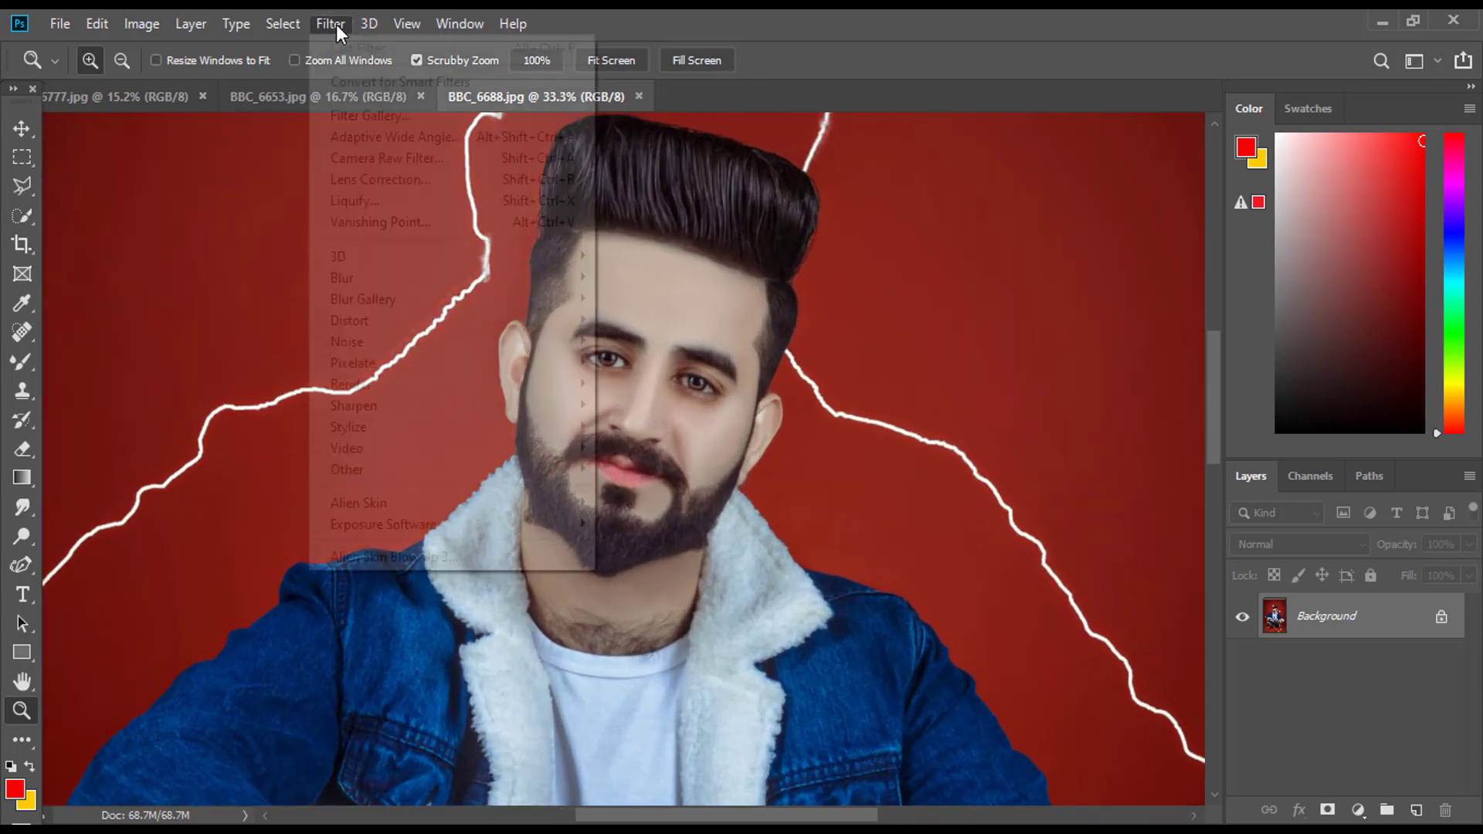
{"action": "left_click", "coordinate": [383, 158]}
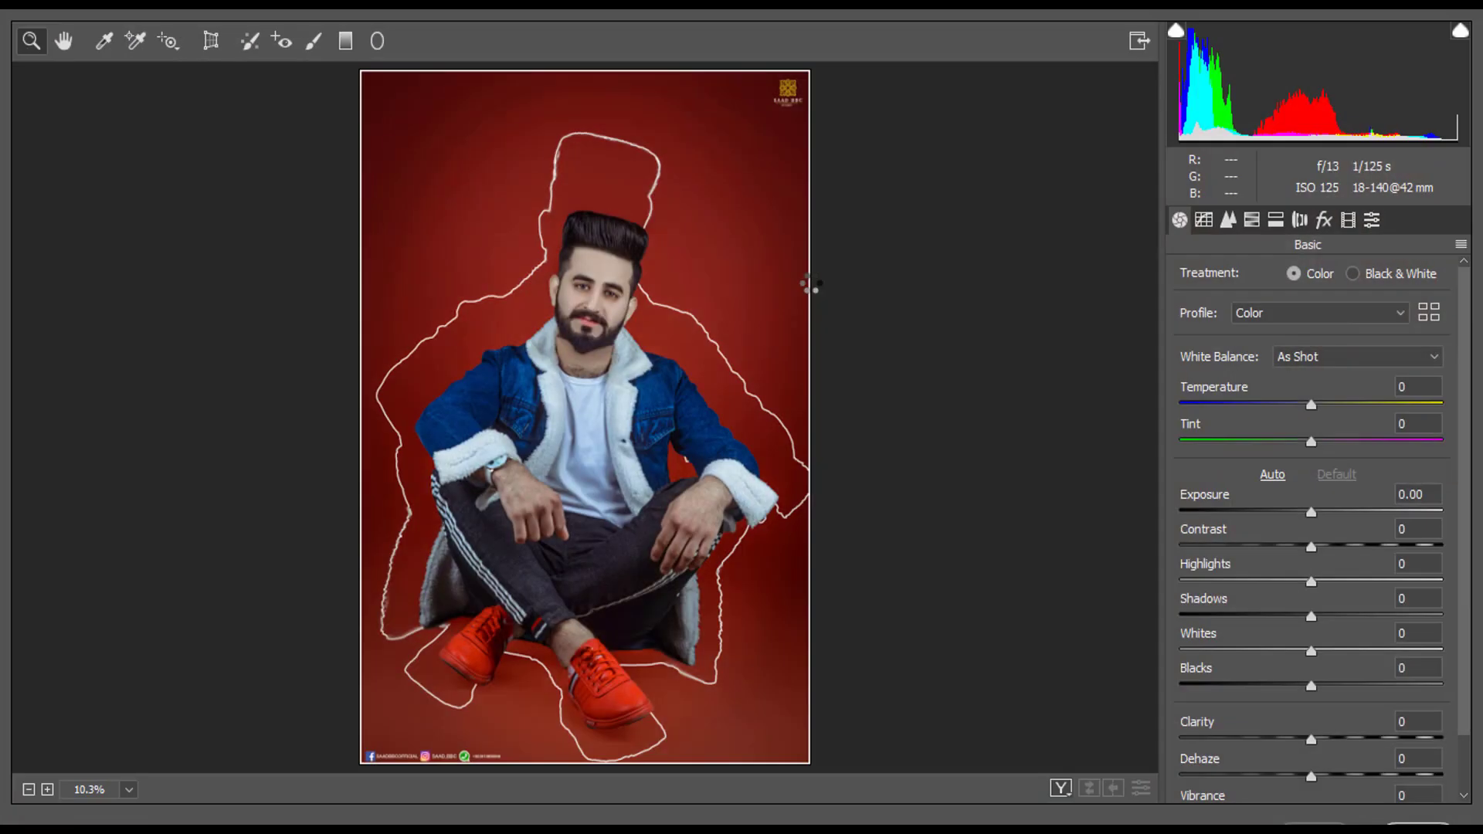
- Try user presets SAAD BBC STUDIO (2), (6) and (8) on the portrait
{"action": "left_click", "coordinate": [1372, 220]}
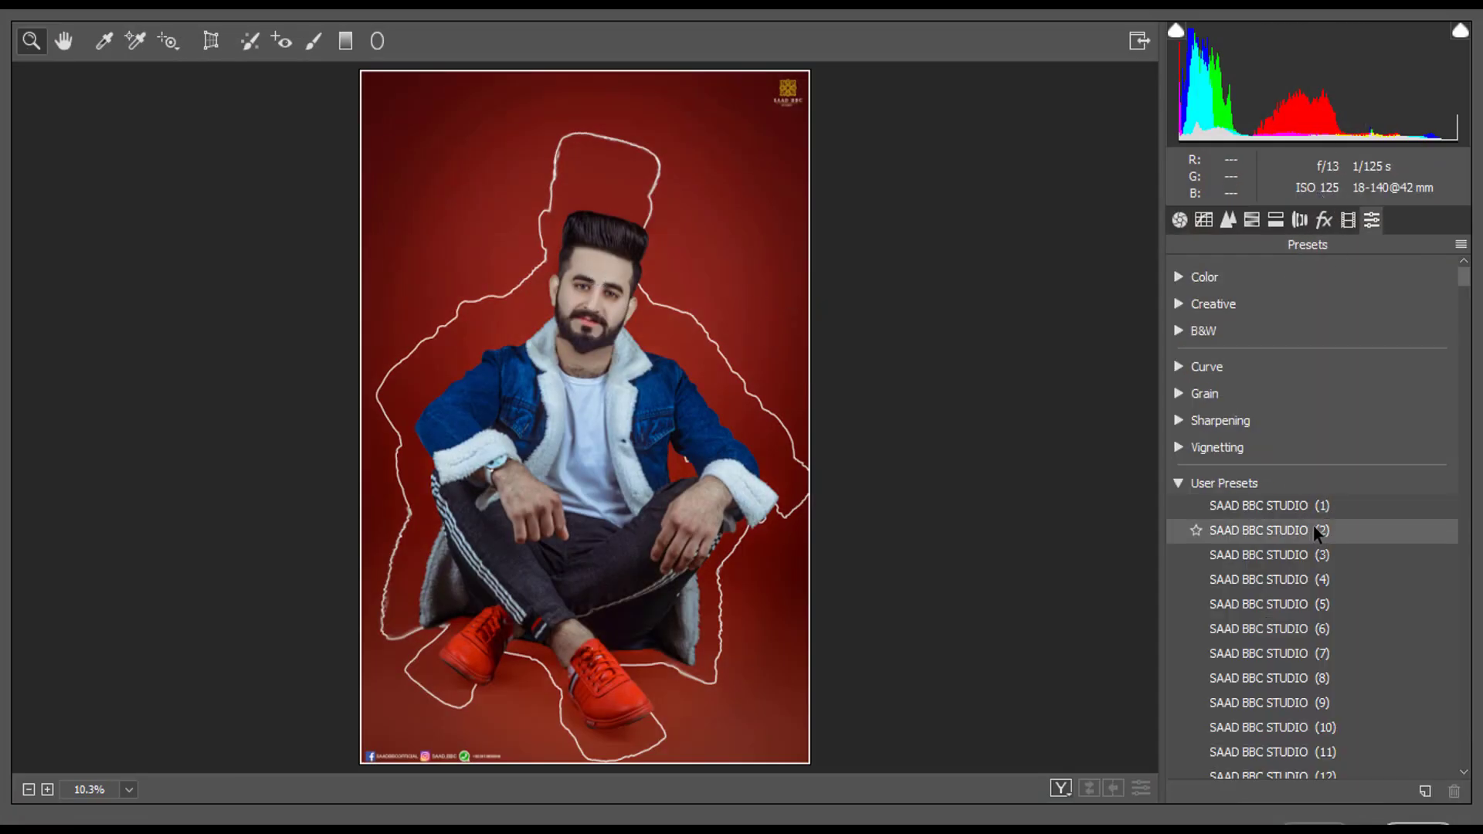
{"action": "left_click", "coordinate": [1310, 526]}
{"action": "scroll", "coordinate": [1310, 527], "scroll_direction": "down", "scroll_amount": 2}
{"action": "left_click", "coordinate": [1283, 575]}
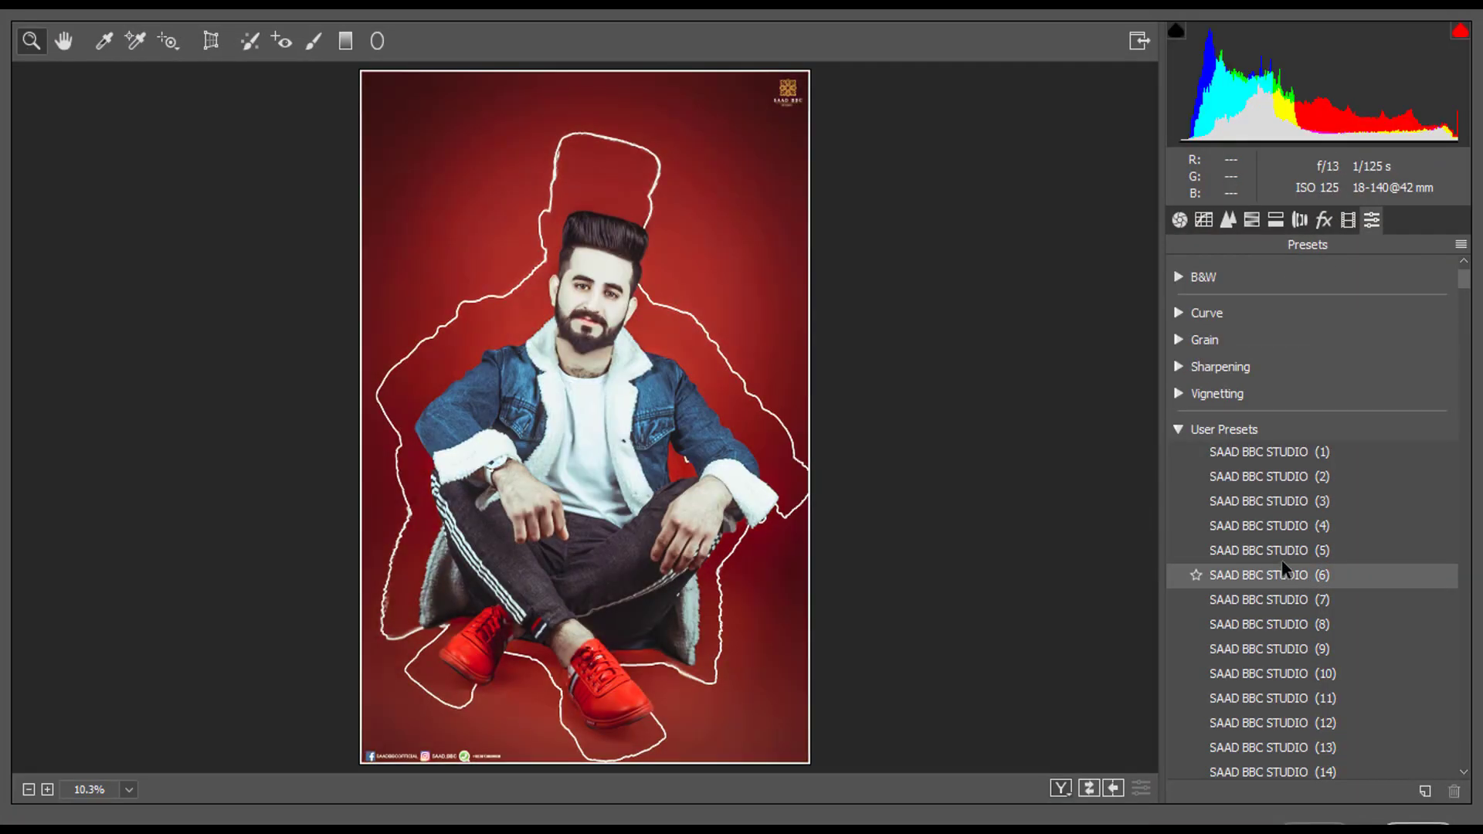
{"action": "left_click", "coordinate": [1286, 624]}
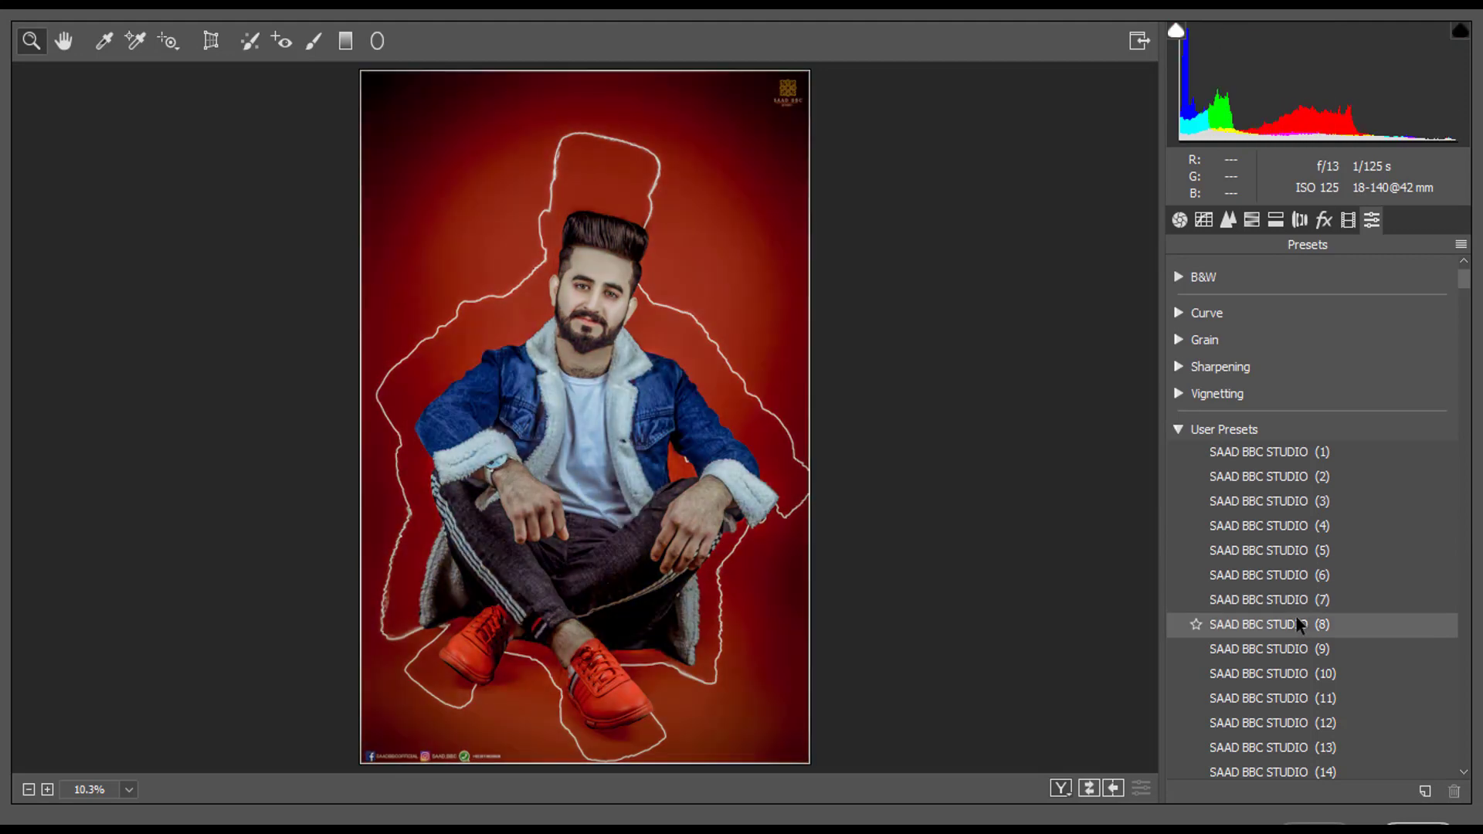
{"action": "left_click", "coordinate": [1296, 617]}
- Compare before and after zoomed in, fit the photo, then apply preset (11)
{"action": "left_click", "coordinate": [582, 220]}
{"action": "left_click", "coordinate": [598, 309]}
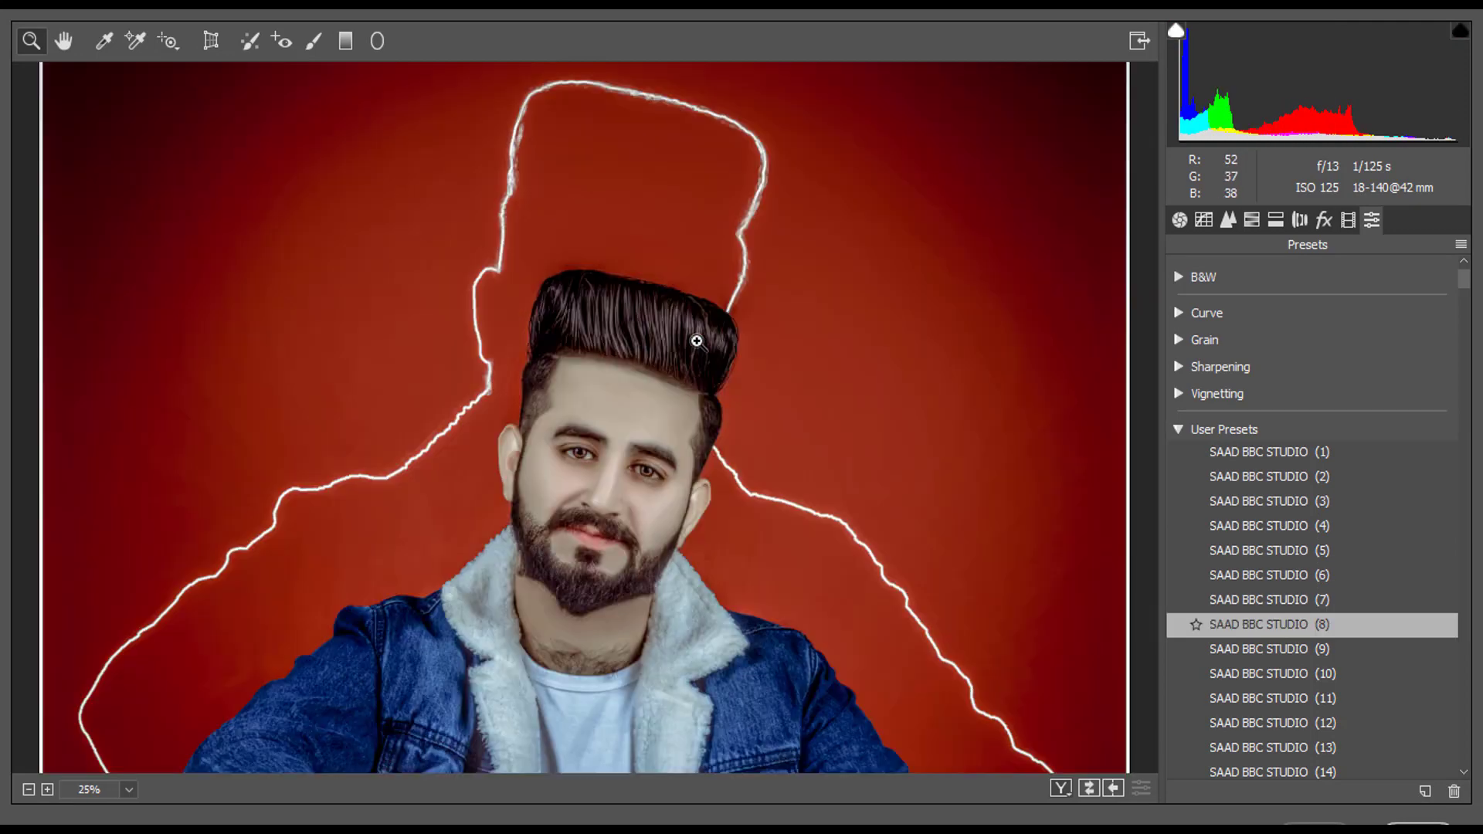
{"action": "key", "text": "ctrl+z"}
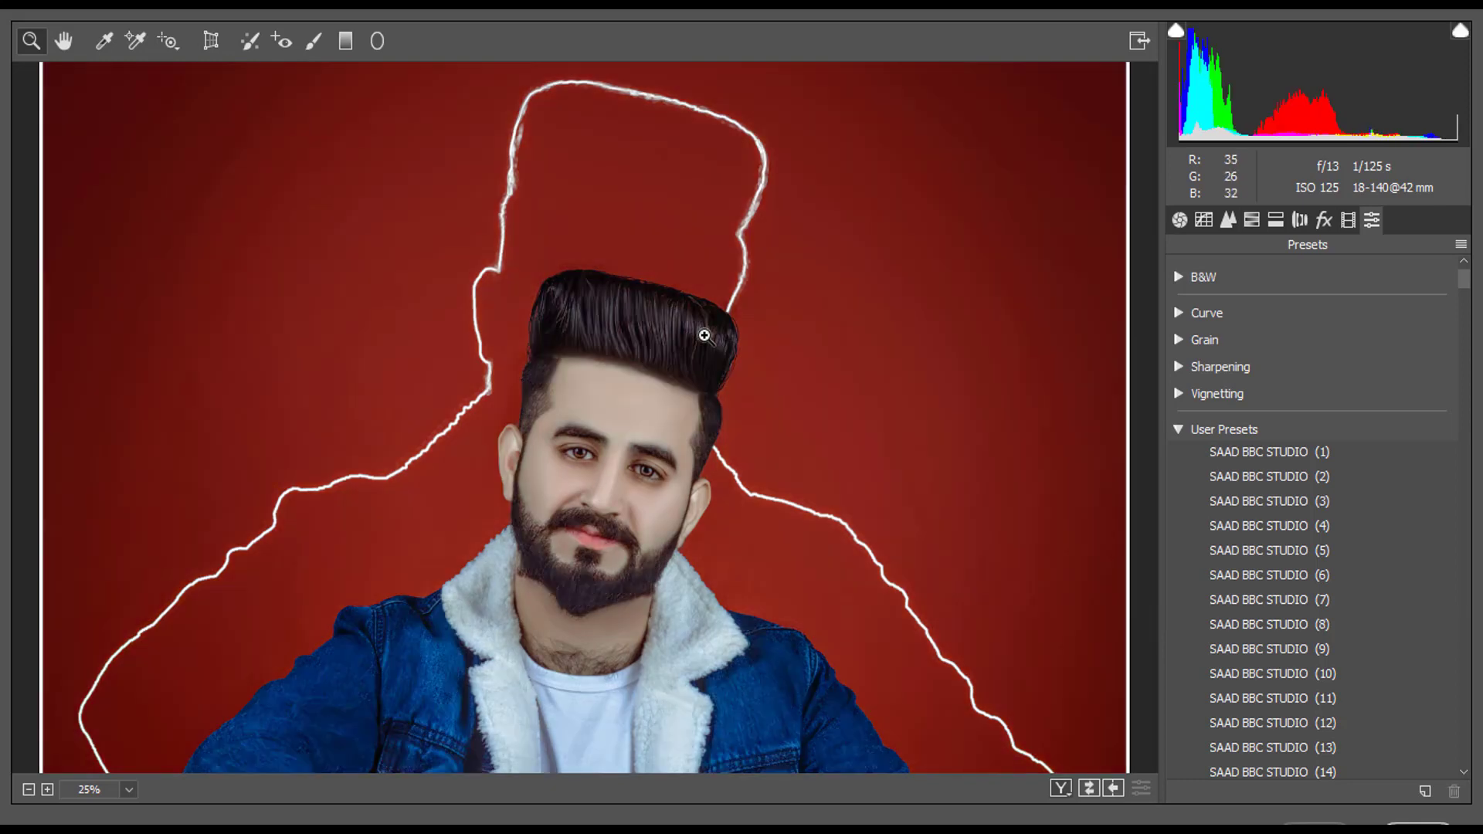
{"action": "key", "text": "ctrl+z"}
{"action": "key", "text": "ctrl+z"}
{"action": "key", "text": "ctrl+z"}
{"action": "key", "text": "ctrl+z"}
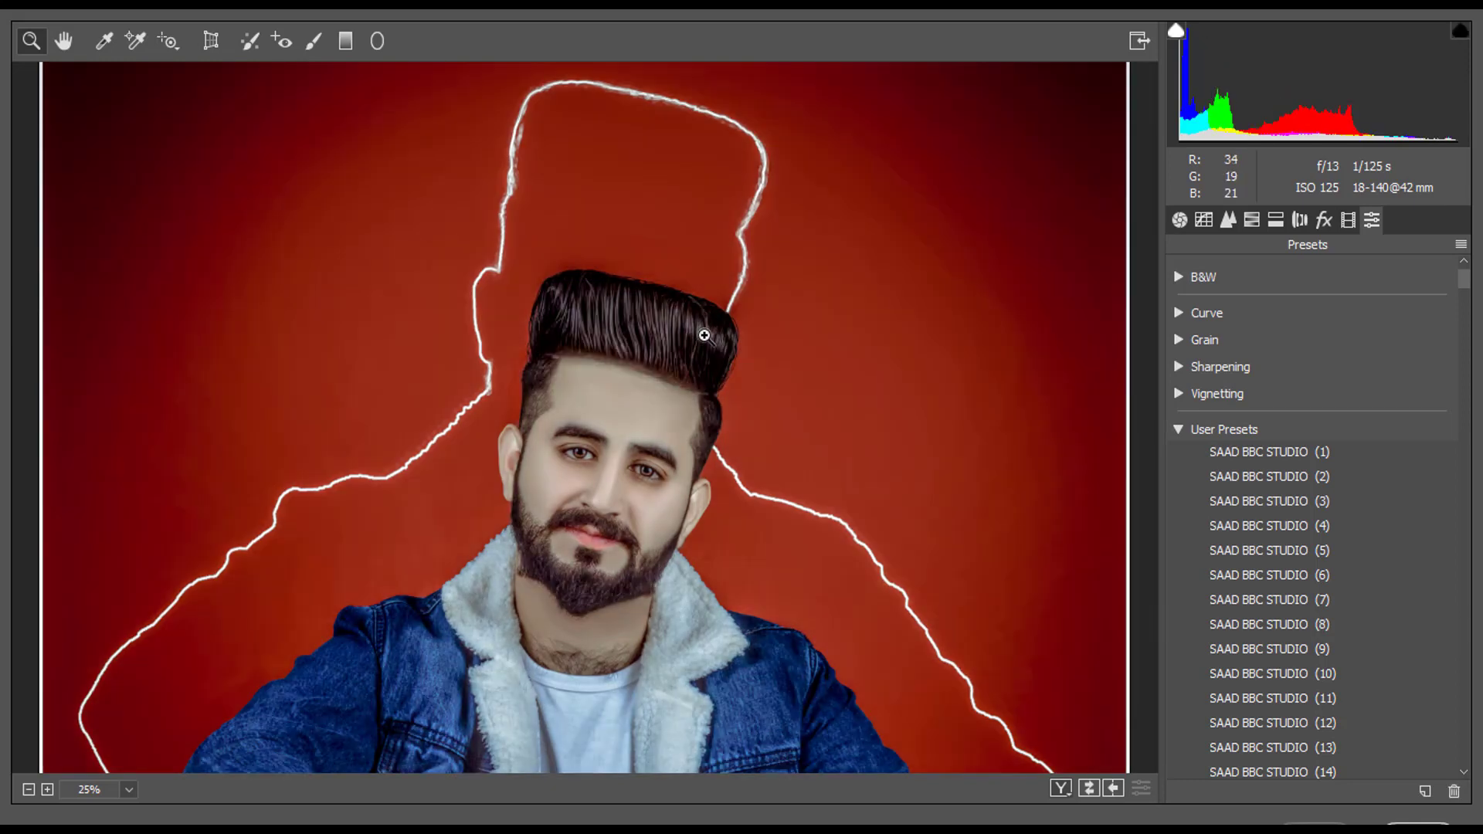
{"action": "key", "text": "ctrl+z"}
{"action": "key", "text": "ctrl+z"}
{"action": "key", "text": "ctrl+z"}
{"action": "key", "text": "ctrl+z"}
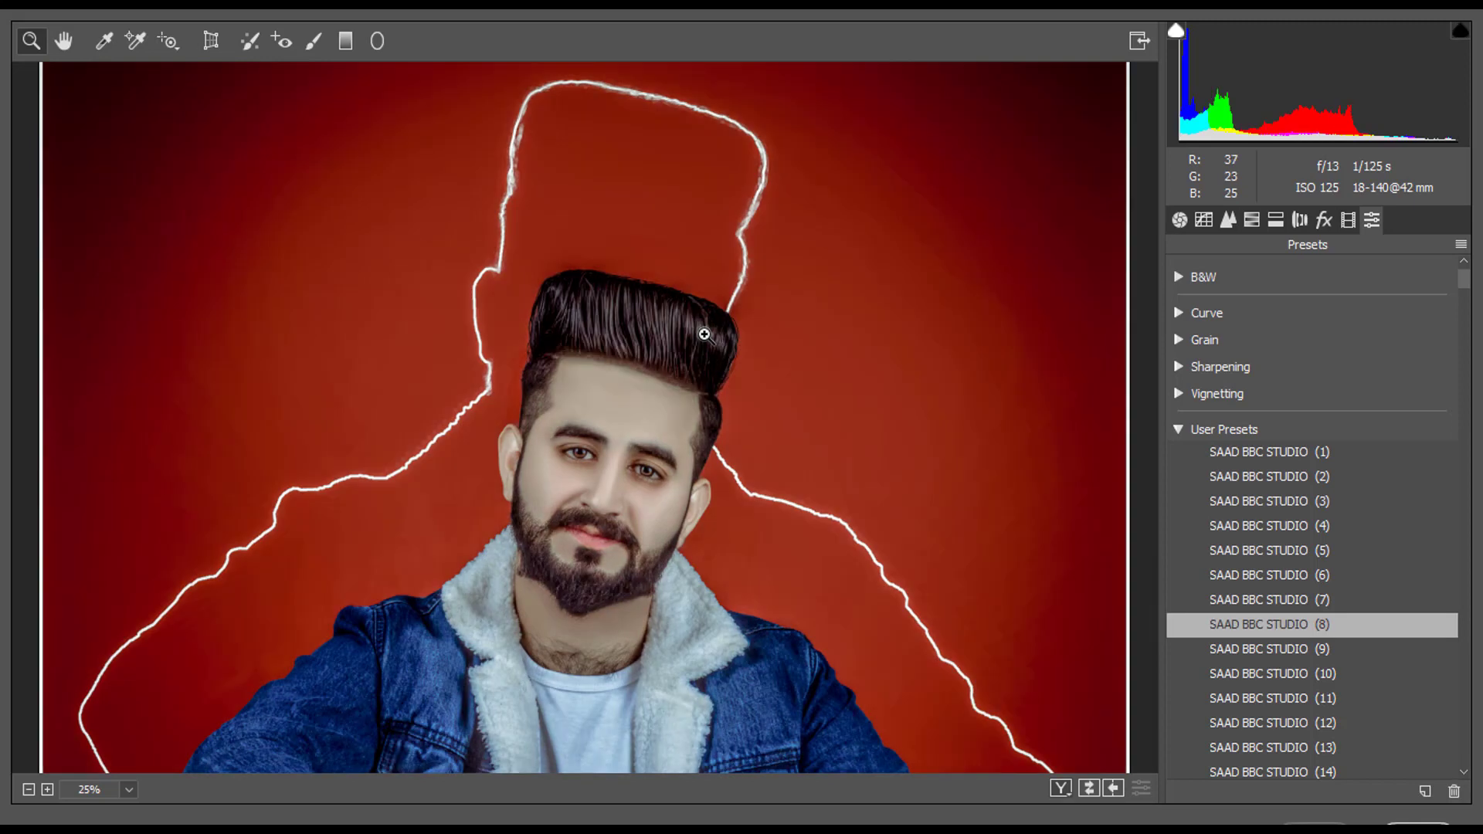
{"action": "right_click", "coordinate": [703, 333]}
{"action": "left_click", "coordinate": [808, 473]}
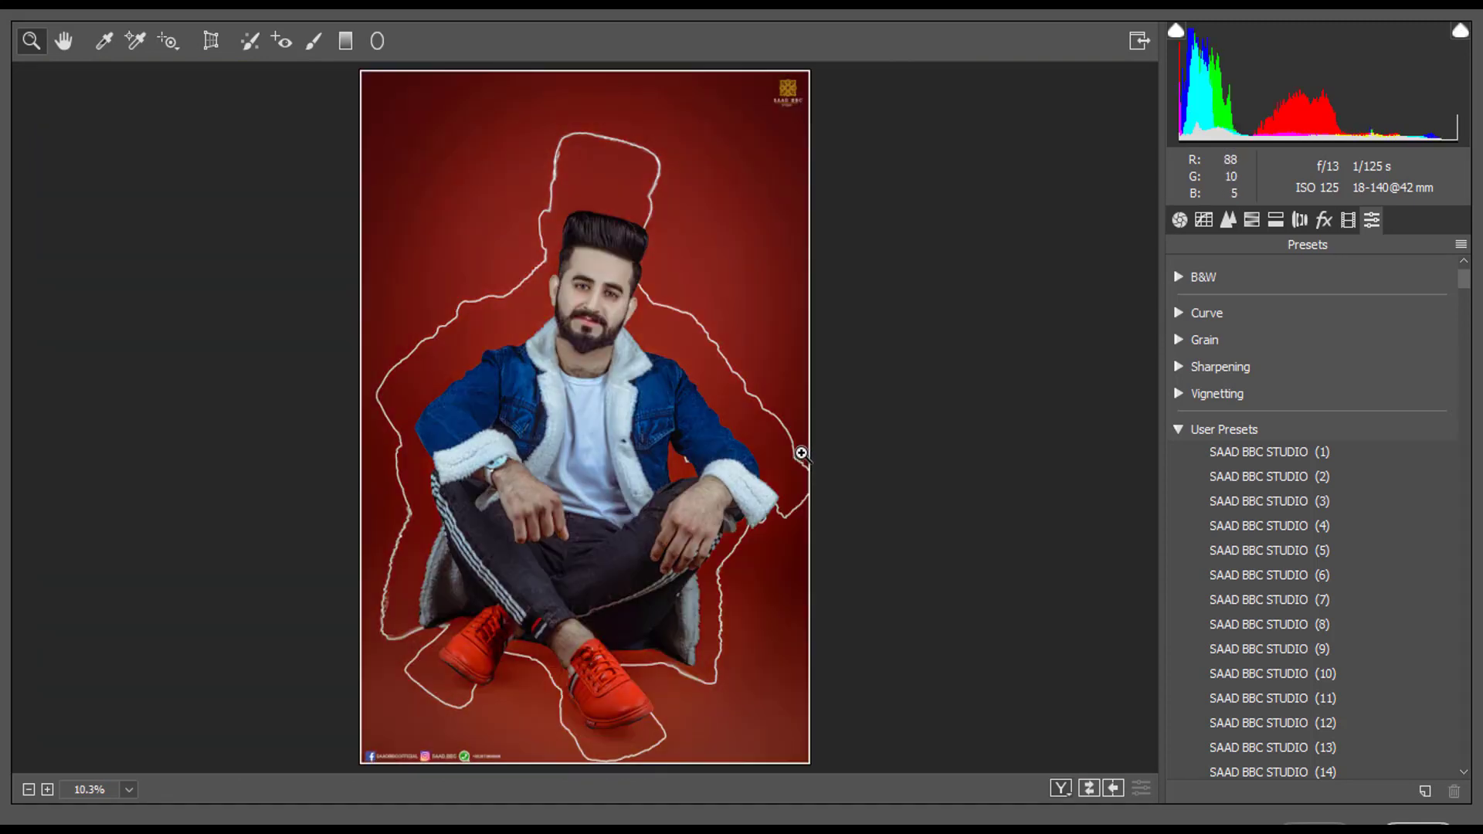
{"action": "key", "text": "ctrl+z"}
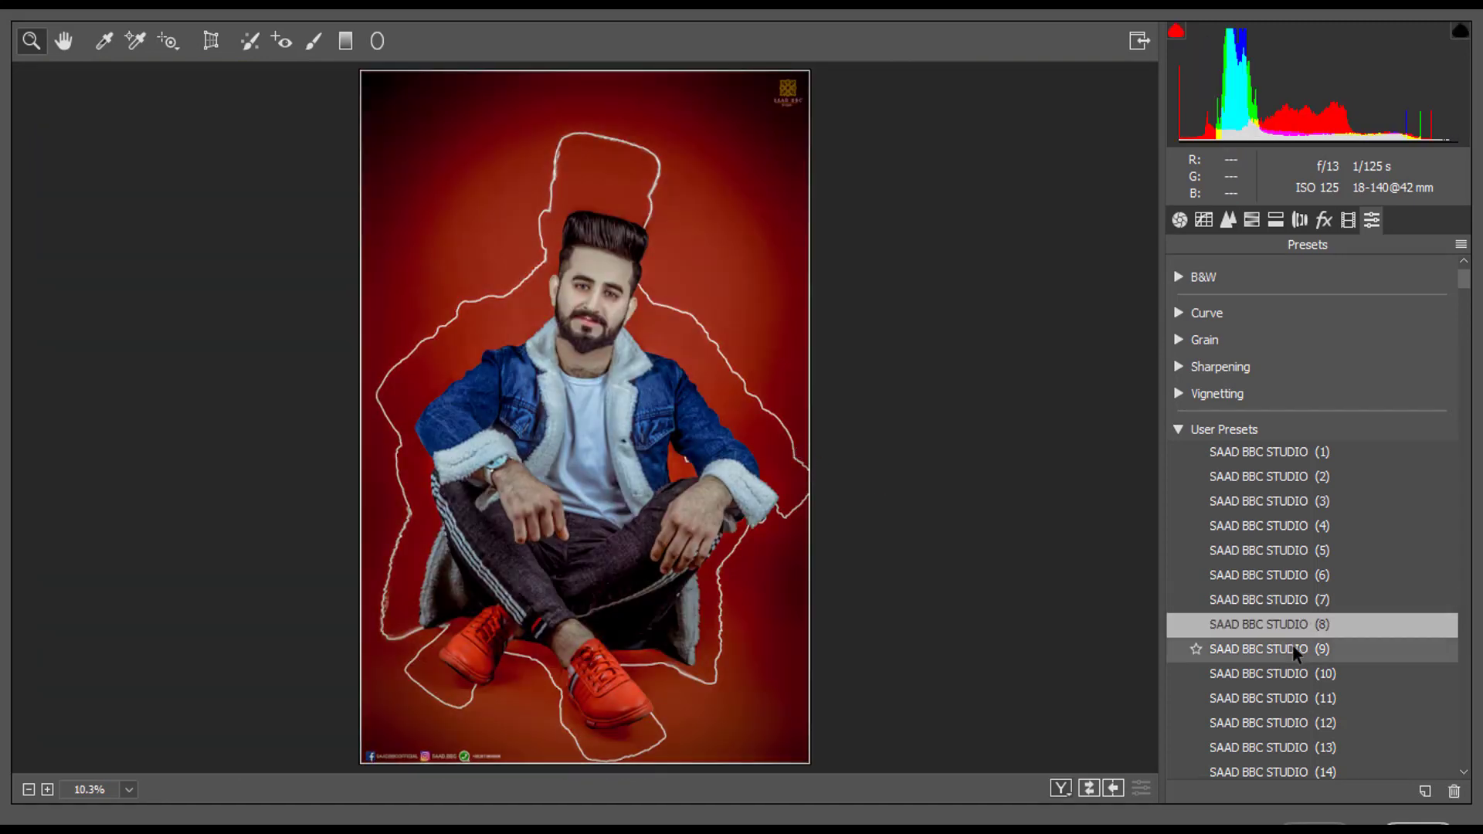
{"action": "left_click", "coordinate": [1275, 700]}
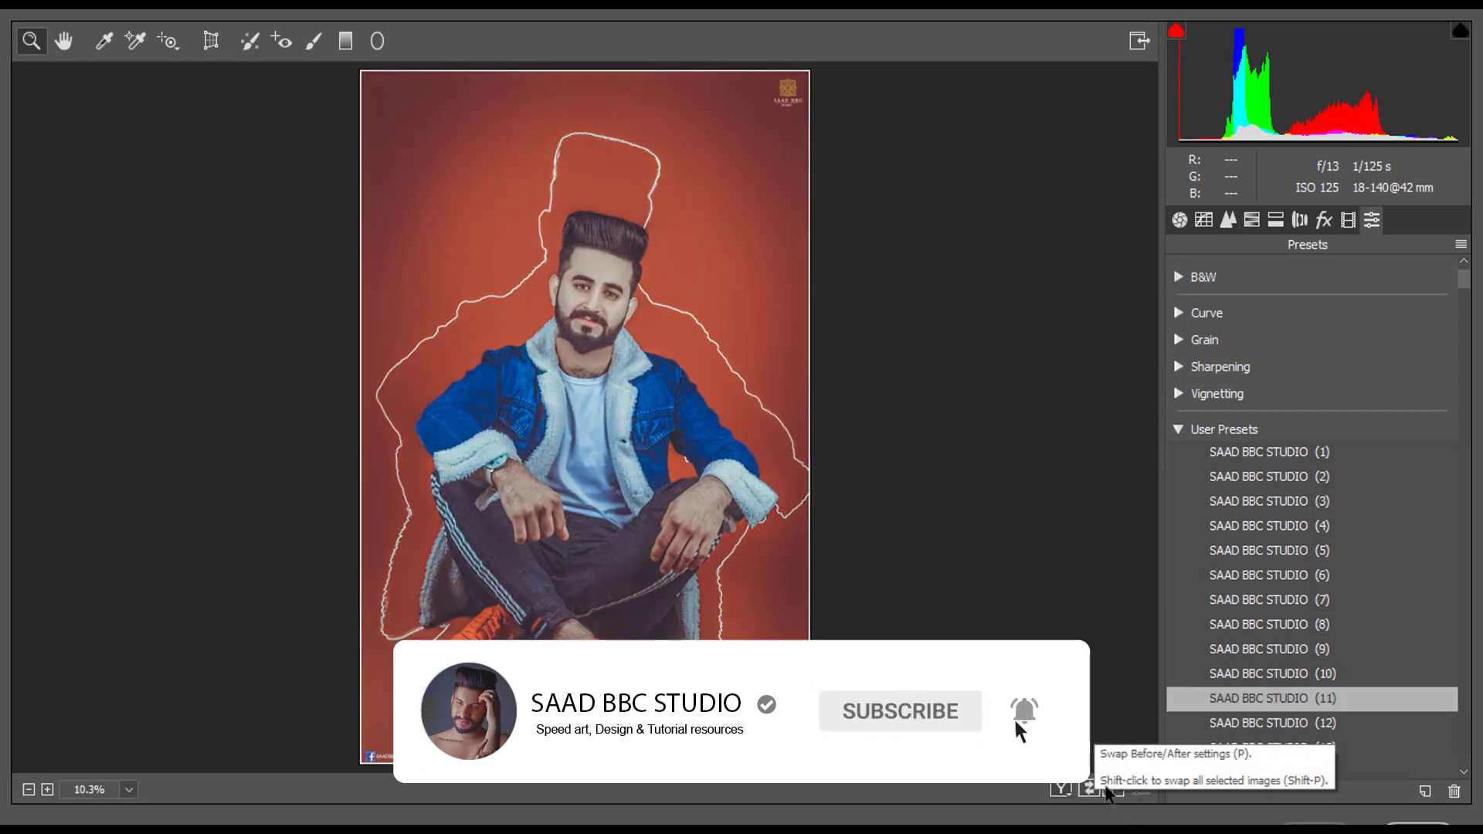
- Try presets (17) through (41) on BBC_6688, including the black-and-white (41)
{"action": "scroll", "coordinate": [1305, 697], "scroll_direction": "down", "scroll_amount": 1}
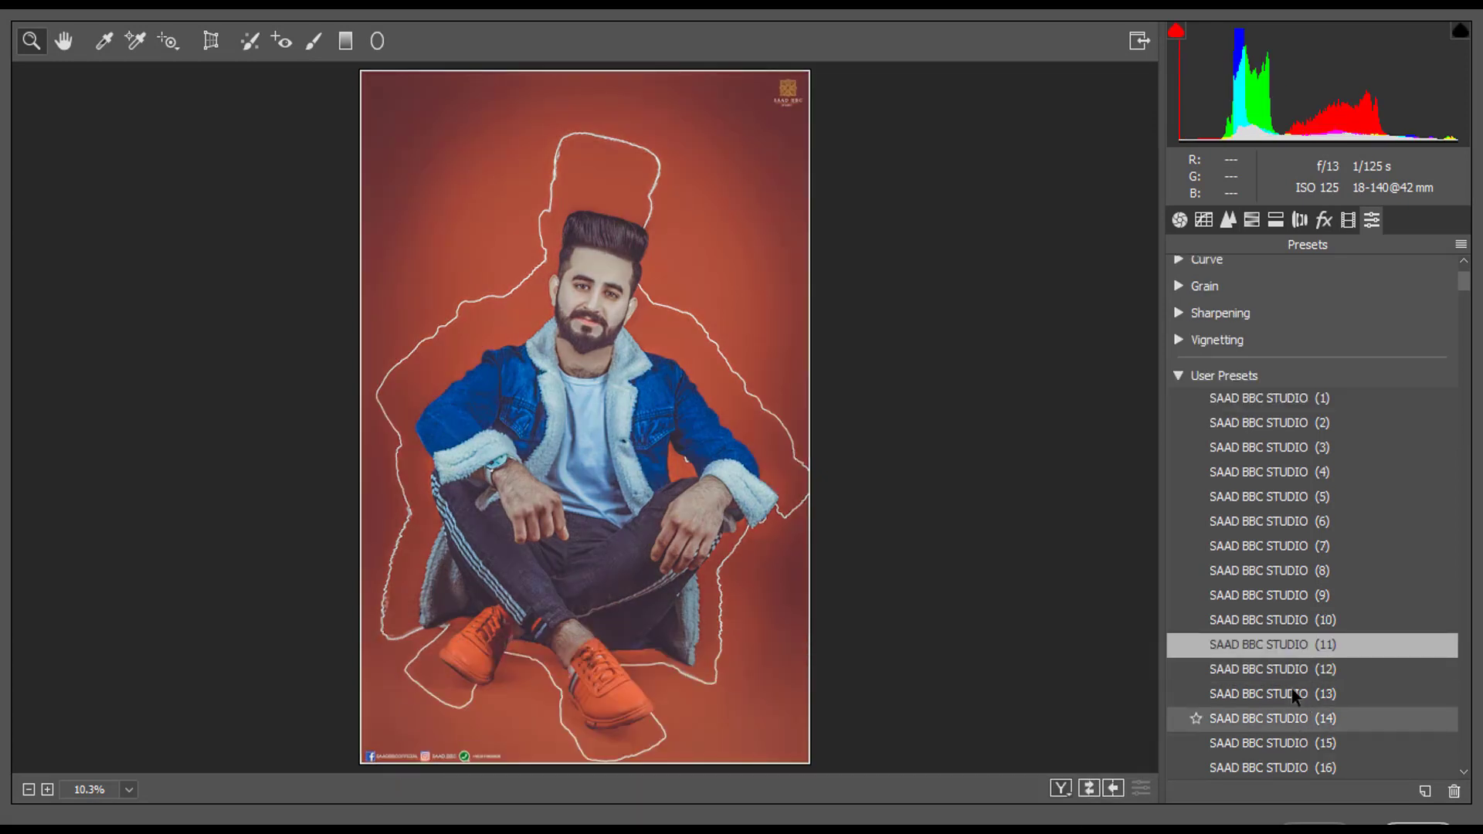
{"action": "scroll", "coordinate": [1295, 696], "scroll_direction": "down", "scroll_amount": 1}
{"action": "scroll", "coordinate": [1295, 695], "scroll_direction": "down", "scroll_amount": 1}
{"action": "left_click", "coordinate": [1293, 685]}
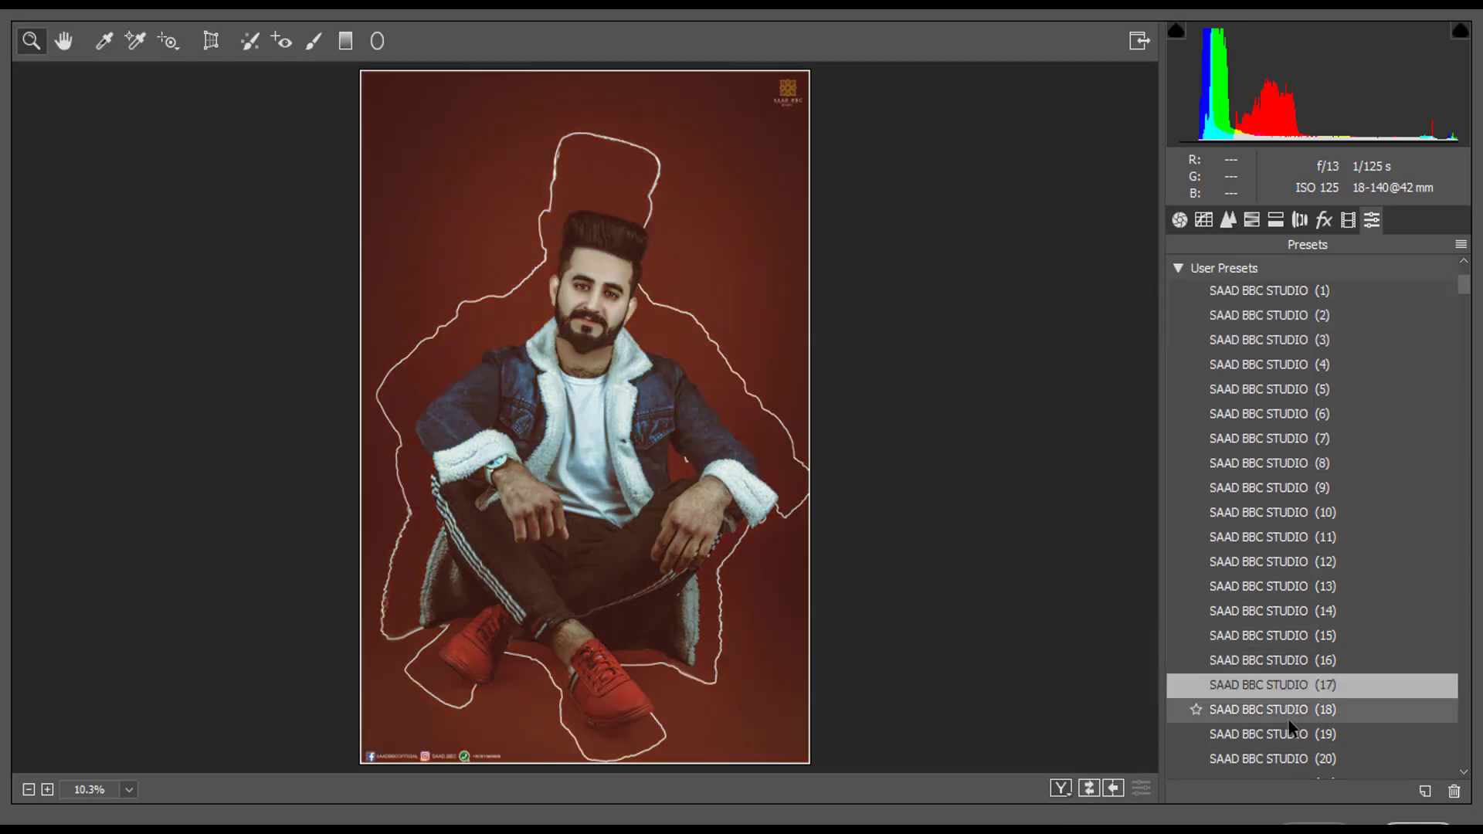
{"action": "left_click", "coordinate": [1288, 718]}
{"action": "left_click", "coordinate": [1290, 730]}
{"action": "scroll", "coordinate": [1293, 714], "scroll_direction": "down", "scroll_amount": 3}
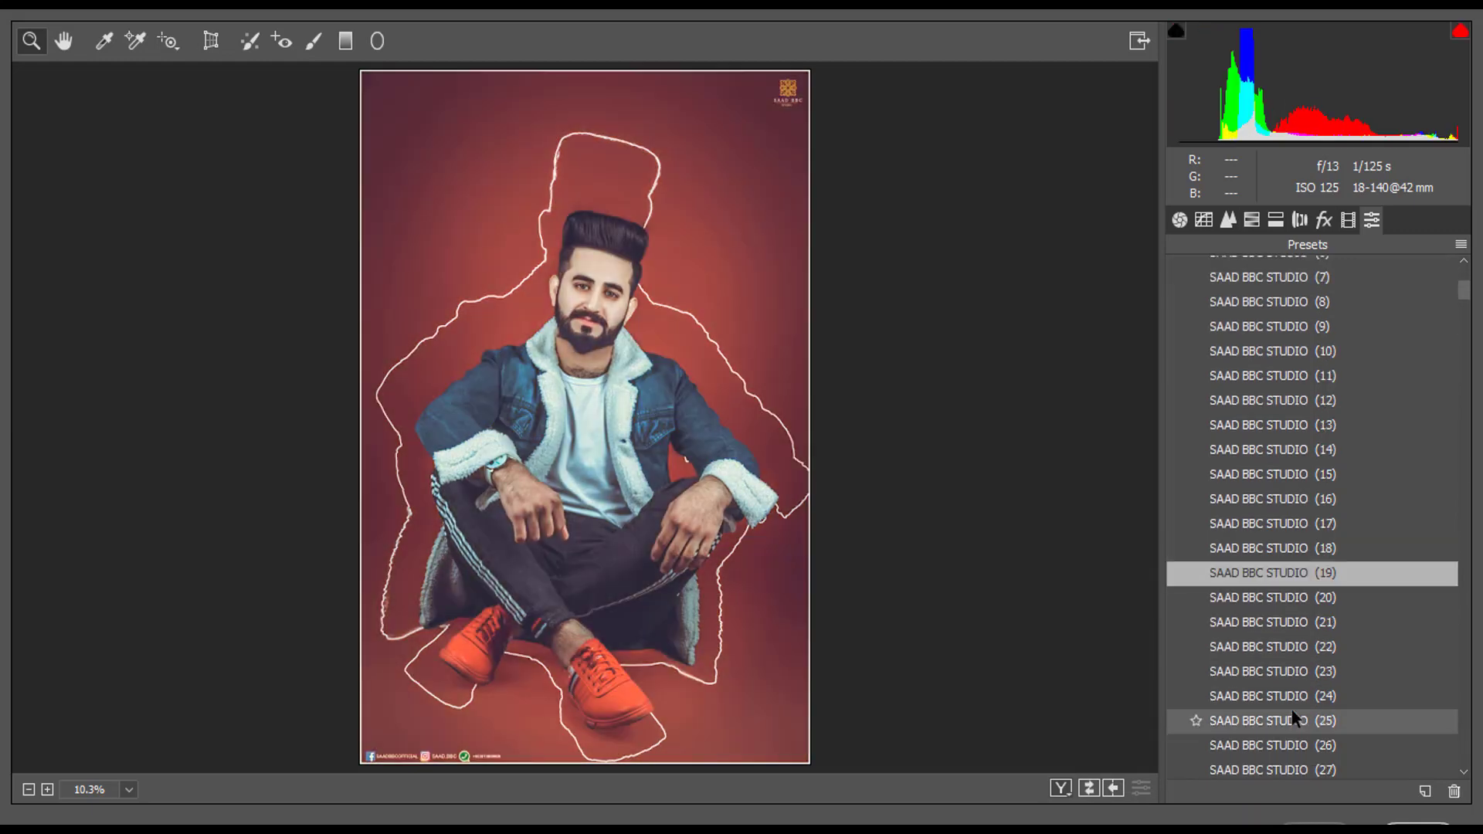
{"action": "left_click", "coordinate": [1293, 698]}
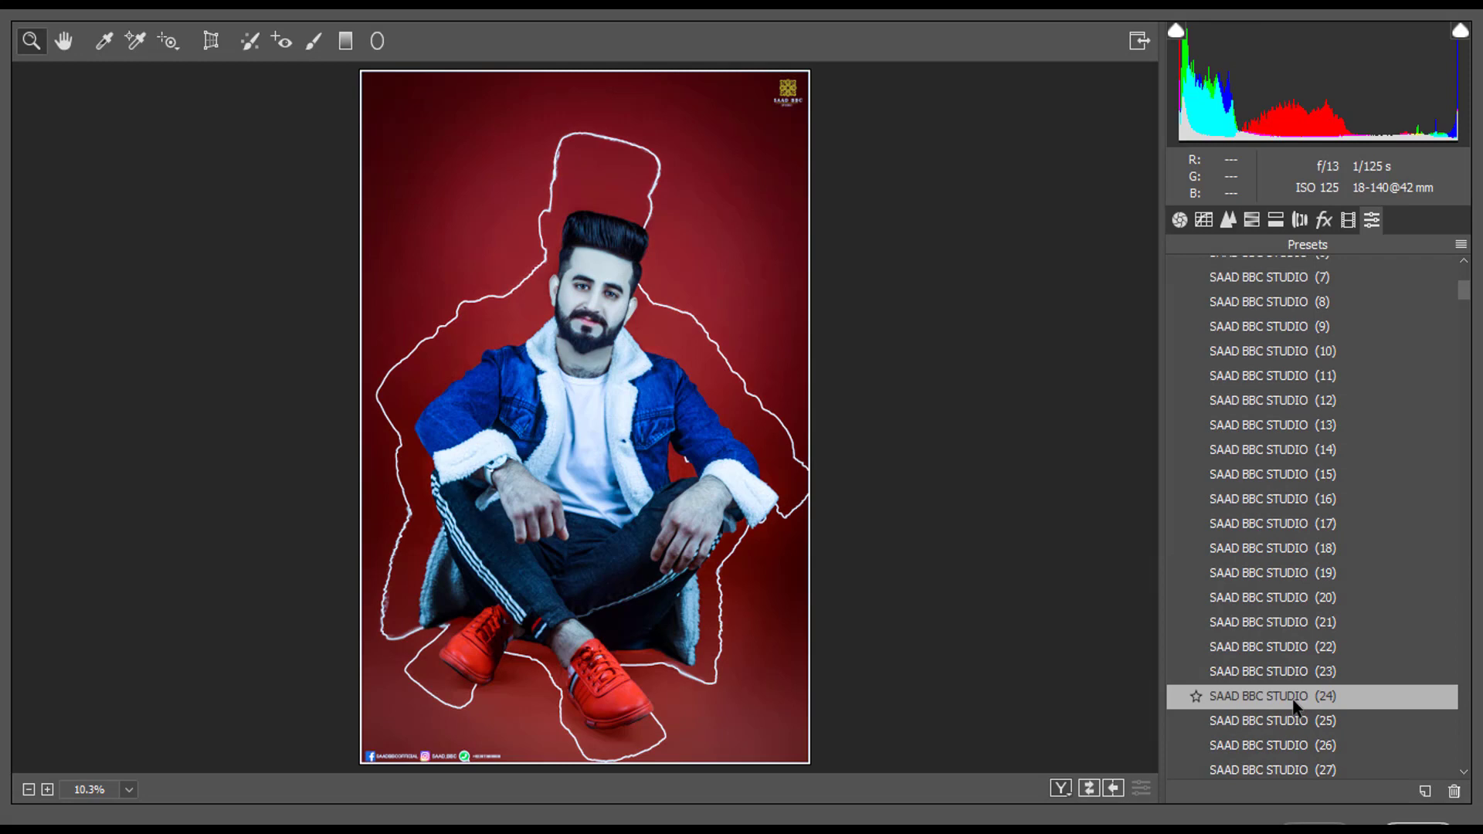
{"action": "scroll", "coordinate": [1293, 701], "scroll_direction": "down", "scroll_amount": 2}
{"action": "left_click", "coordinate": [1291, 701]}
{"action": "scroll", "coordinate": [1290, 701], "scroll_direction": "down", "scroll_amount": 1}
{"action": "scroll", "coordinate": [1290, 703], "scroll_direction": "down", "scroll_amount": 2}
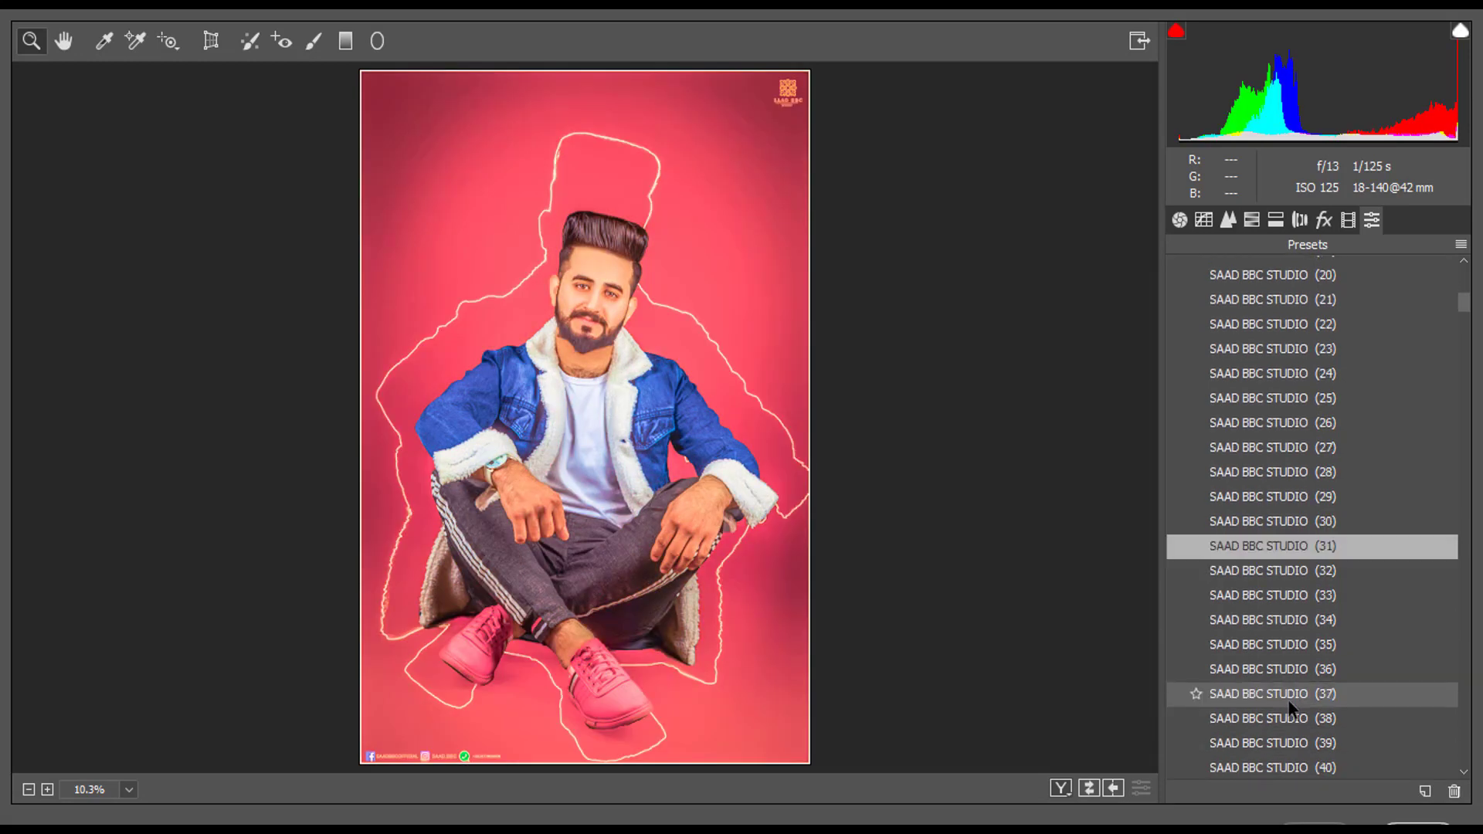
{"action": "left_click", "coordinate": [1289, 699]}
{"action": "scroll", "coordinate": [1289, 699], "scroll_direction": "down", "scroll_amount": 2}
{"action": "left_click", "coordinate": [1279, 710]}
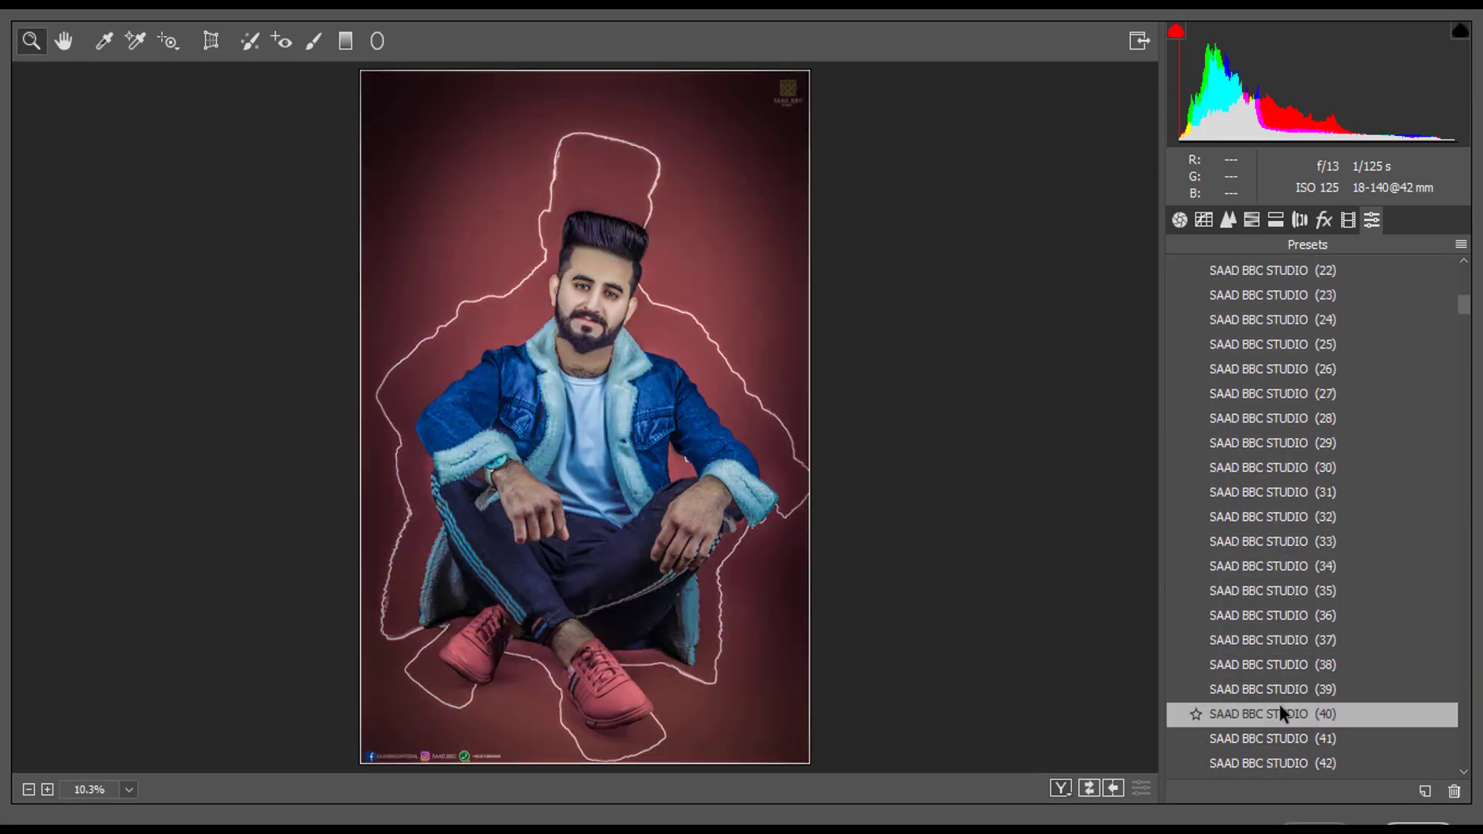
{"action": "left_click", "coordinate": [1279, 737]}
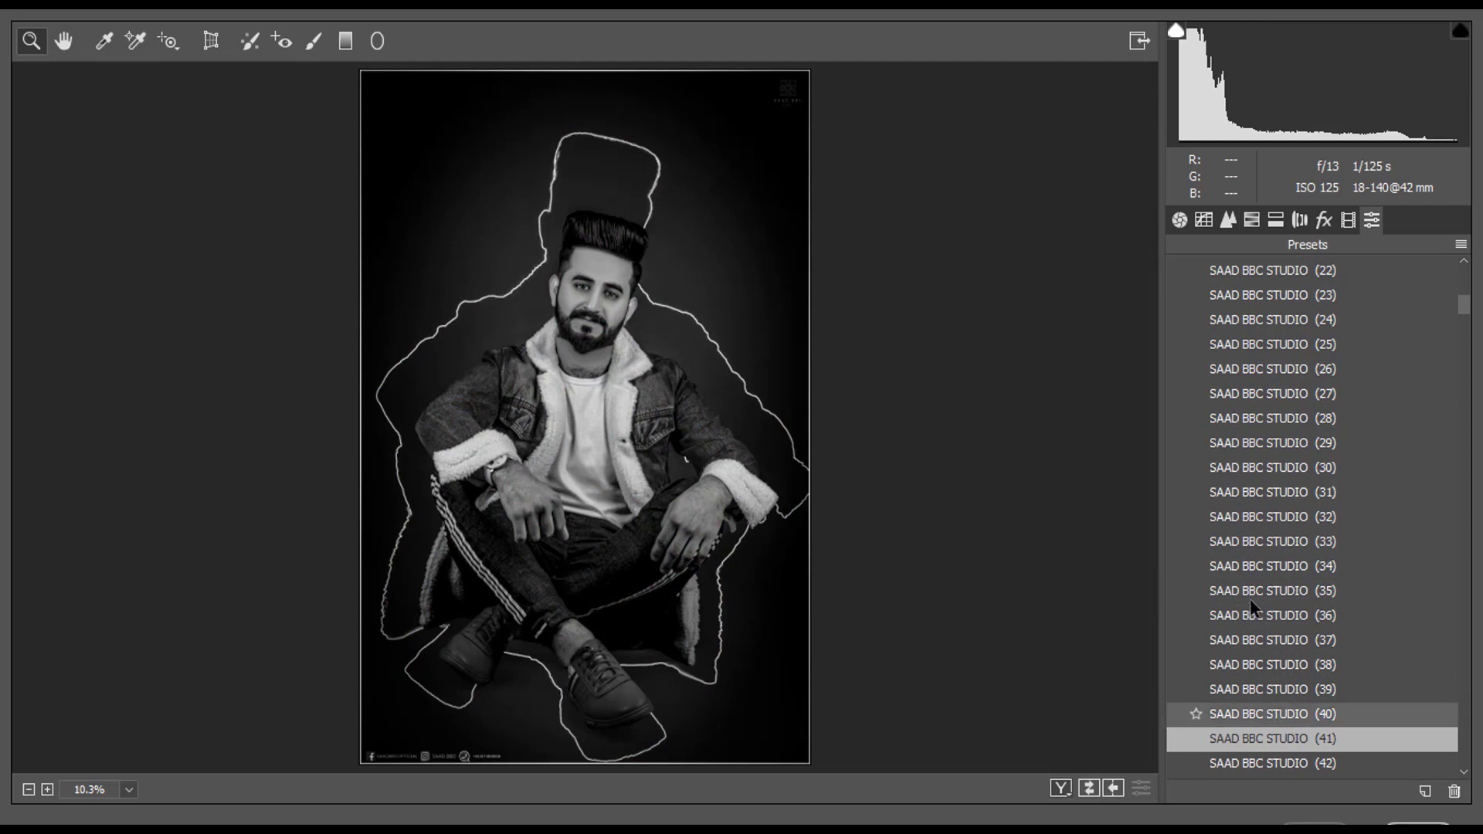
- Try presets (47), (48) and (50), then settle on SAAD BBC STUDIO (59) fitted in view
{"action": "scroll", "coordinate": [1266, 606], "scroll_direction": "down", "scroll_amount": 2}
{"action": "scroll", "coordinate": [1276, 604], "scroll_direction": "down", "scroll_amount": 2}
{"action": "scroll", "coordinate": [1276, 606], "scroll_direction": "down", "scroll_amount": 3}
{"action": "scroll", "coordinate": [1278, 614], "scroll_direction": "down", "scroll_amount": 4}
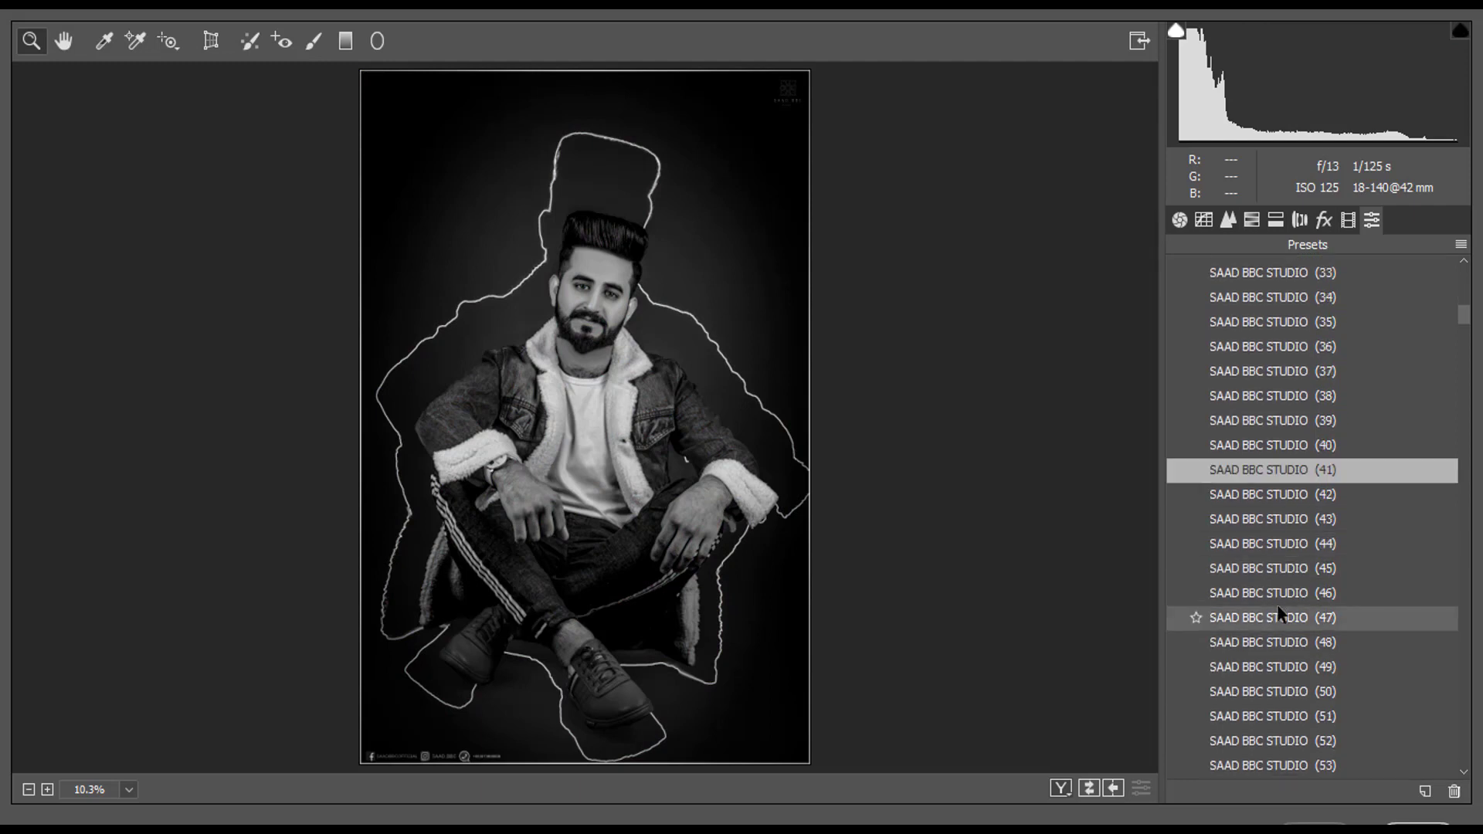
{"action": "left_click", "coordinate": [1277, 616]}
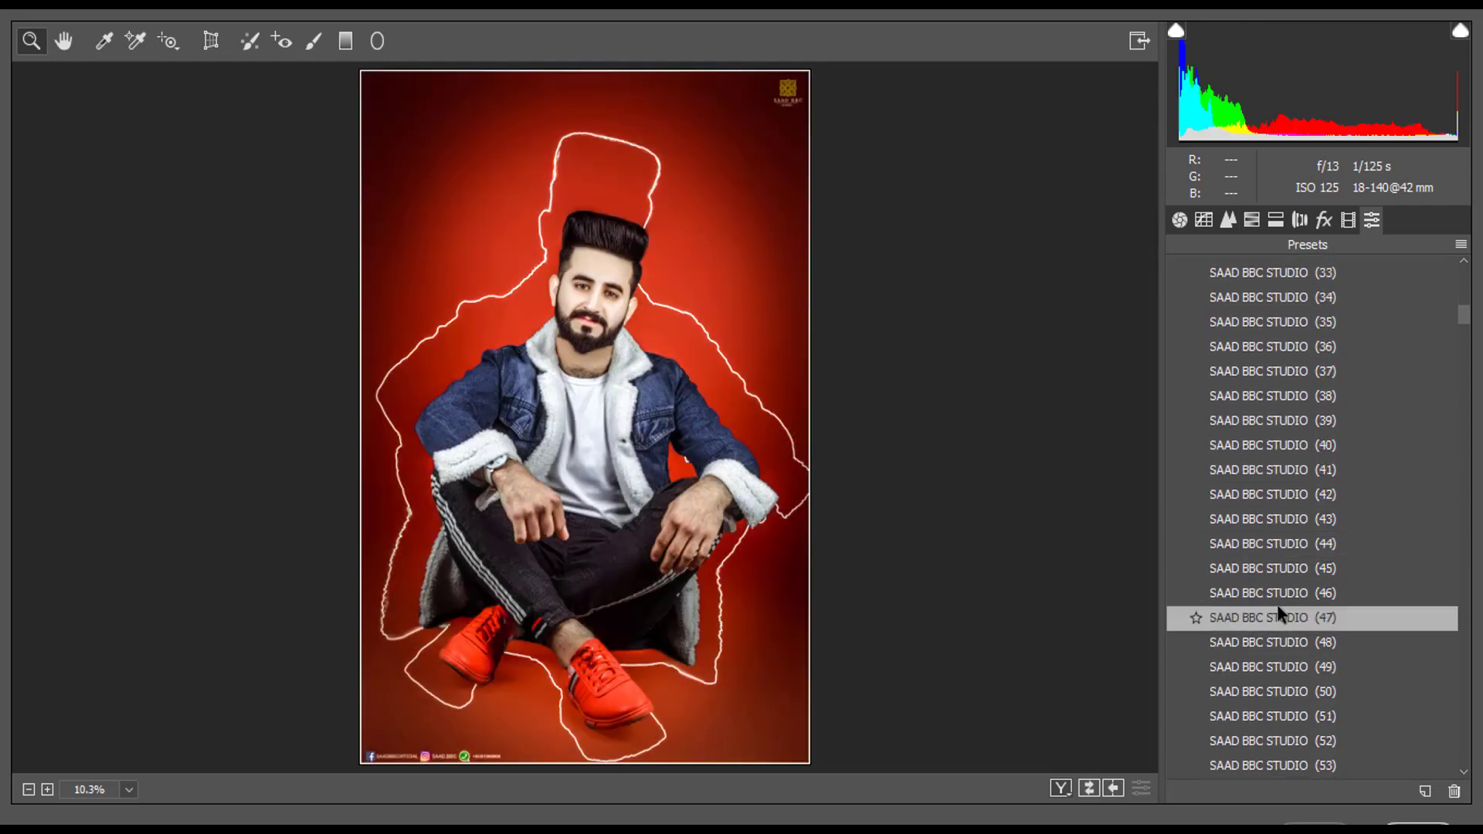
{"action": "left_click", "coordinate": [1277, 645]}
{"action": "scroll", "coordinate": [1276, 651], "scroll_direction": "down", "scroll_amount": 2}
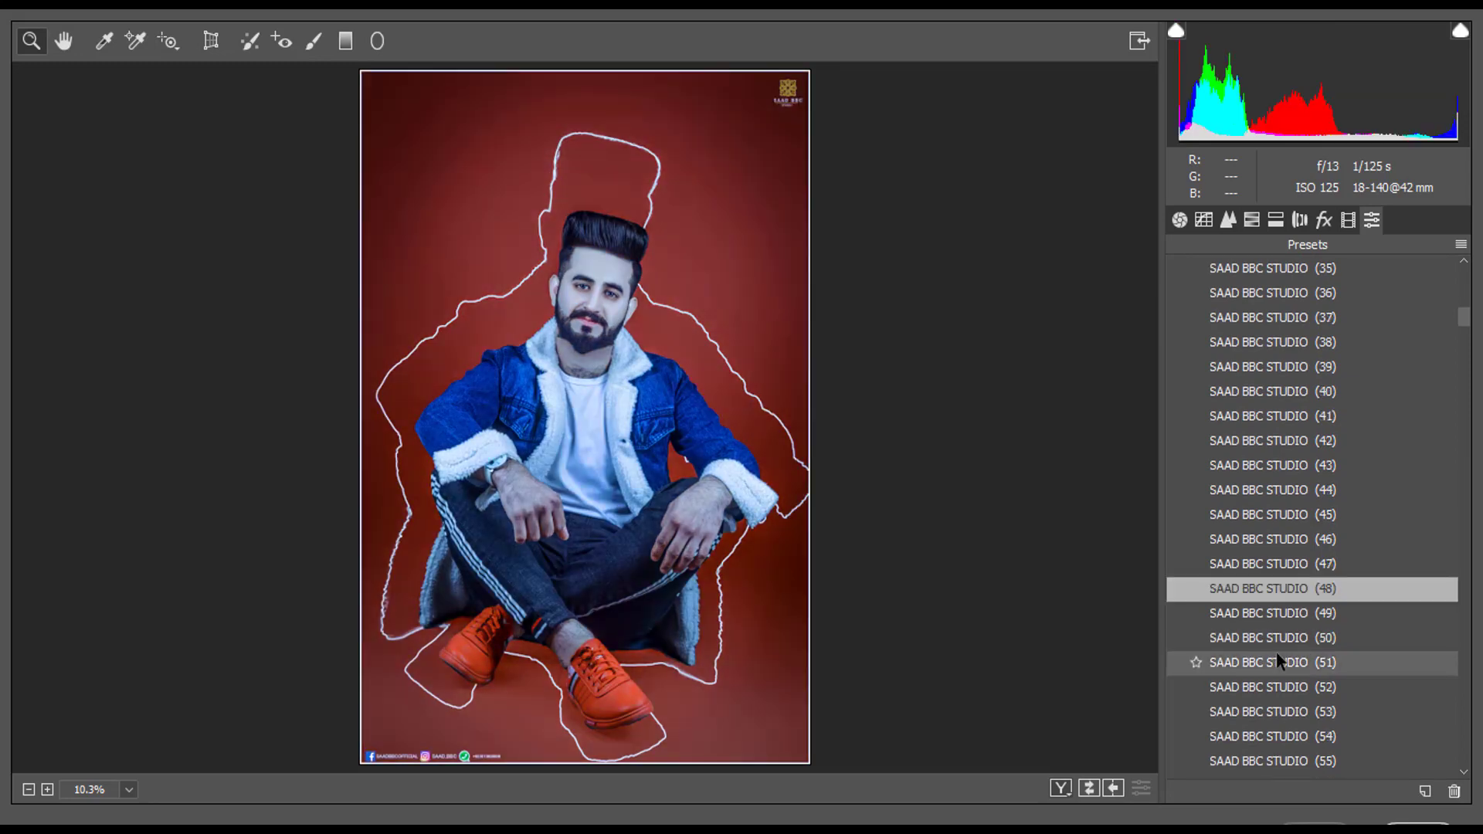
{"action": "left_click", "coordinate": [1276, 648]}
{"action": "scroll", "coordinate": [1278, 655], "scroll_direction": "down", "scroll_amount": 2}
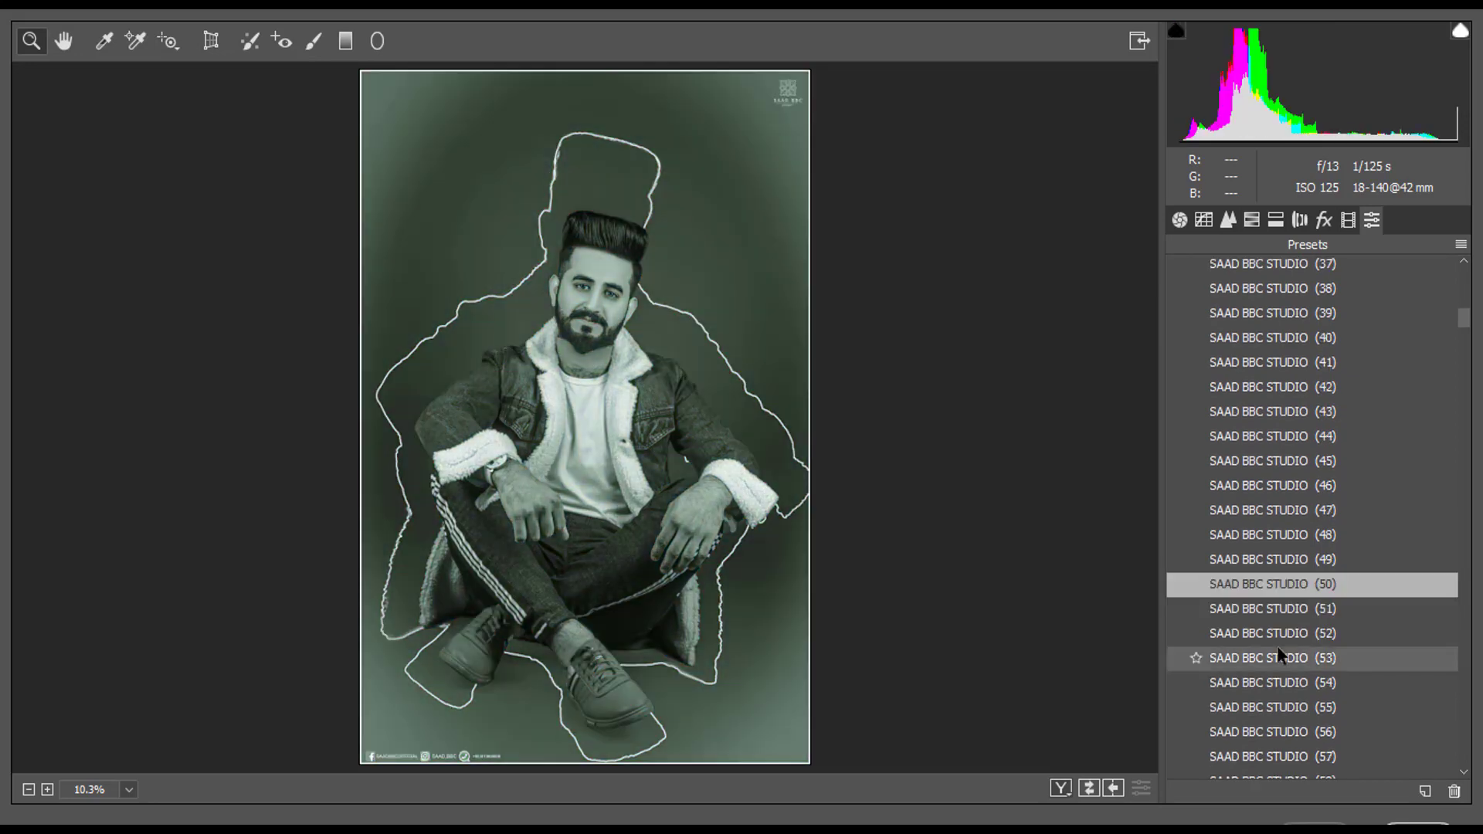
{"action": "scroll", "coordinate": [1278, 655], "scroll_direction": "down", "scroll_amount": 2}
{"action": "scroll", "coordinate": [1278, 655], "scroll_direction": "down", "scroll_amount": 2}
{"action": "scroll", "coordinate": [1278, 655], "scroll_direction": "down", "scroll_amount": 2}
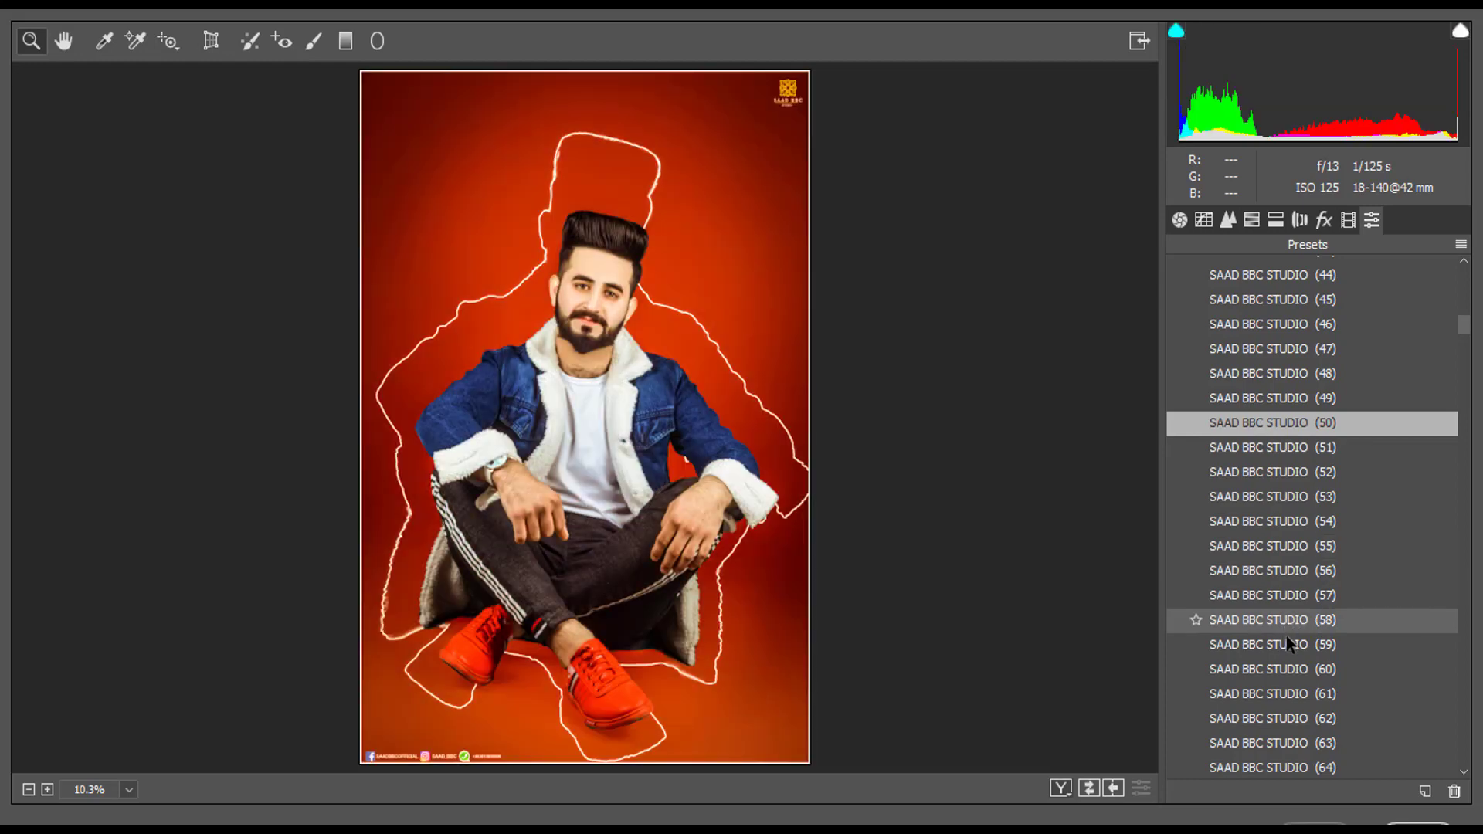
{"action": "left_click", "coordinate": [1288, 645]}
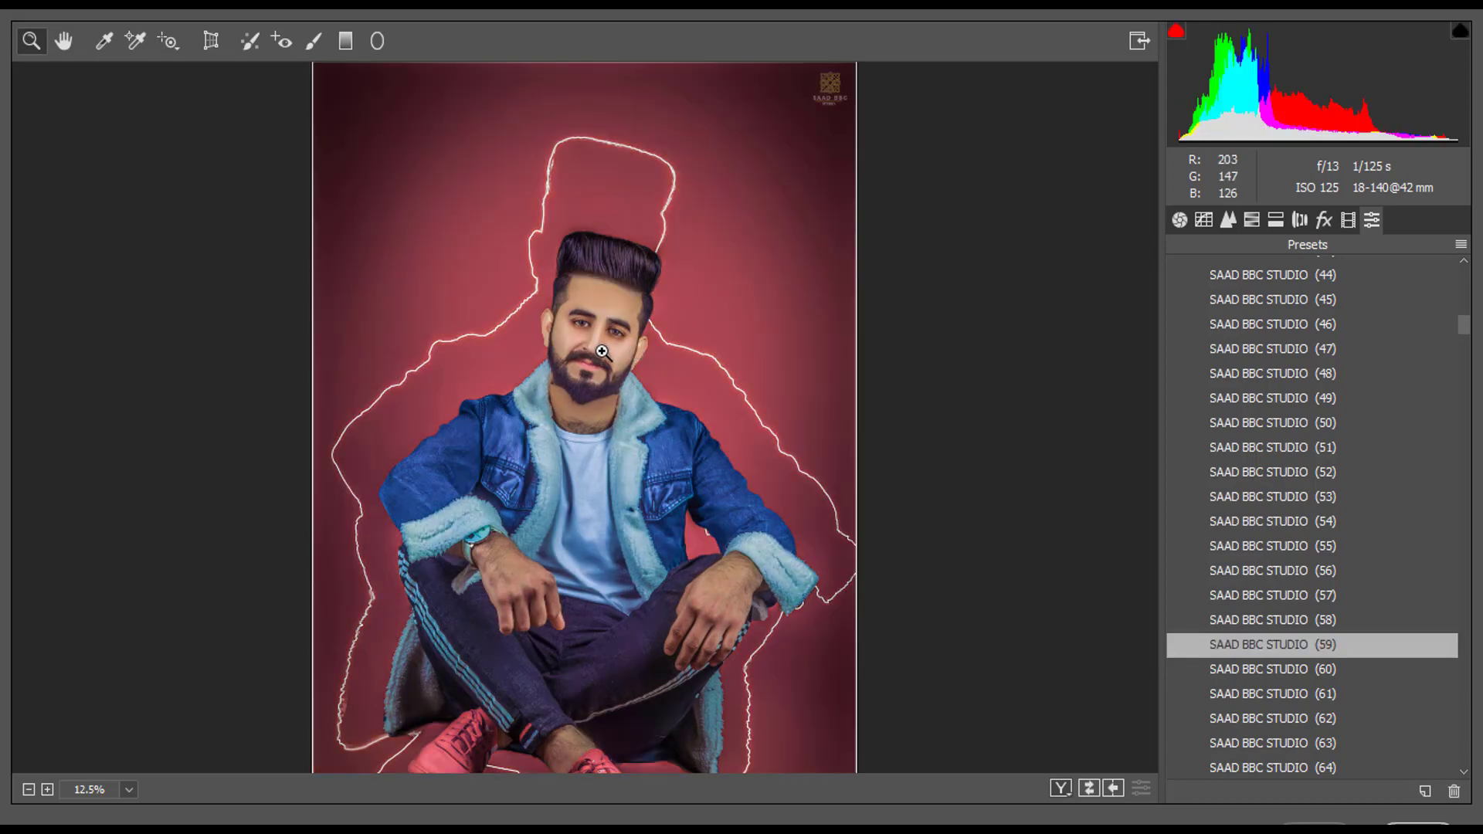
{"action": "left_click", "coordinate": [691, 310]}
{"action": "right_click", "coordinate": [695, 352]}
{"action": "left_click", "coordinate": [765, 497]}
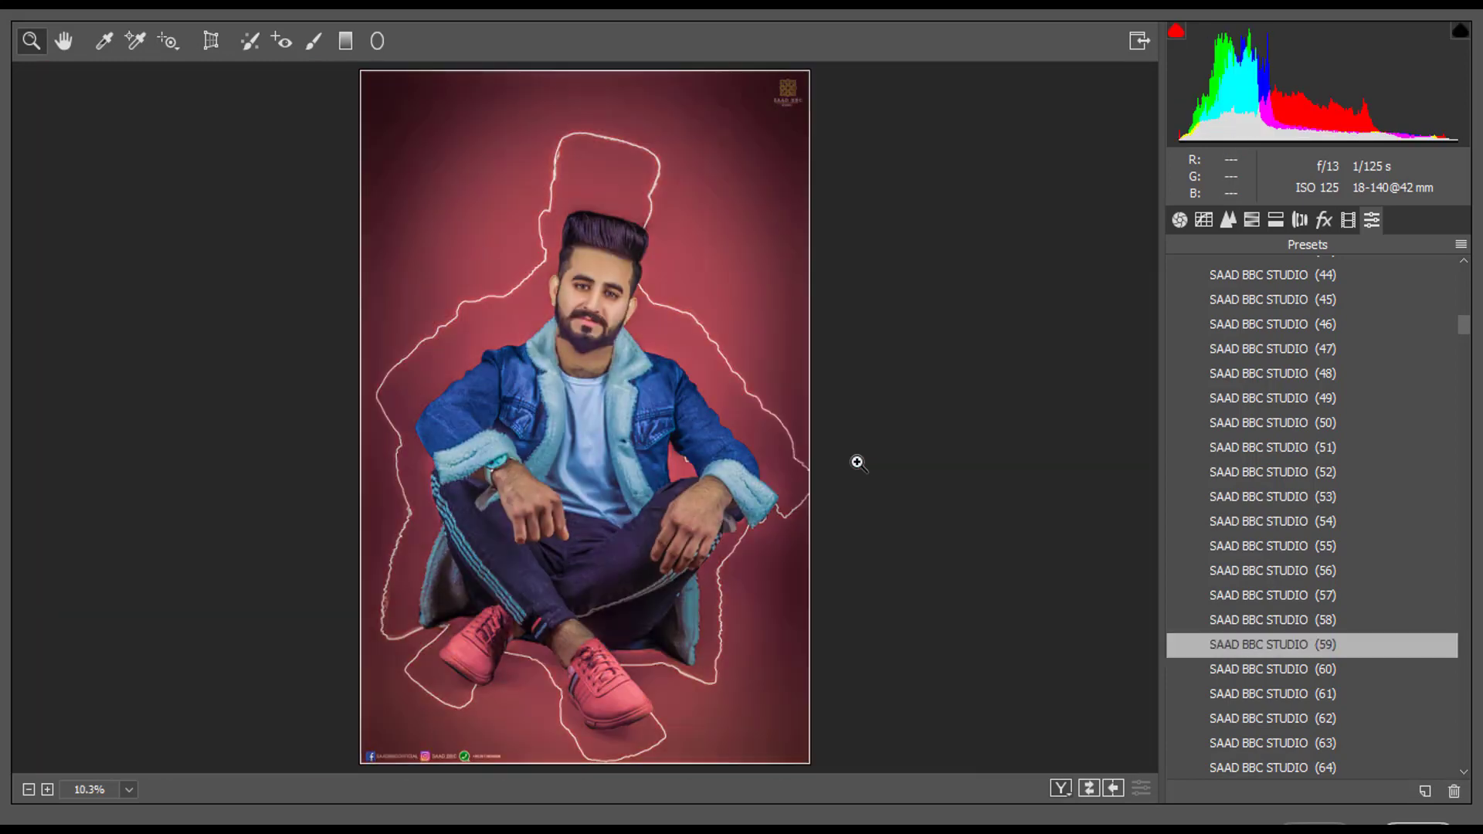
- Apply the graded photo to Photoshop and fit it on screen
{"action": "left_click", "coordinate": [1337, 807]}
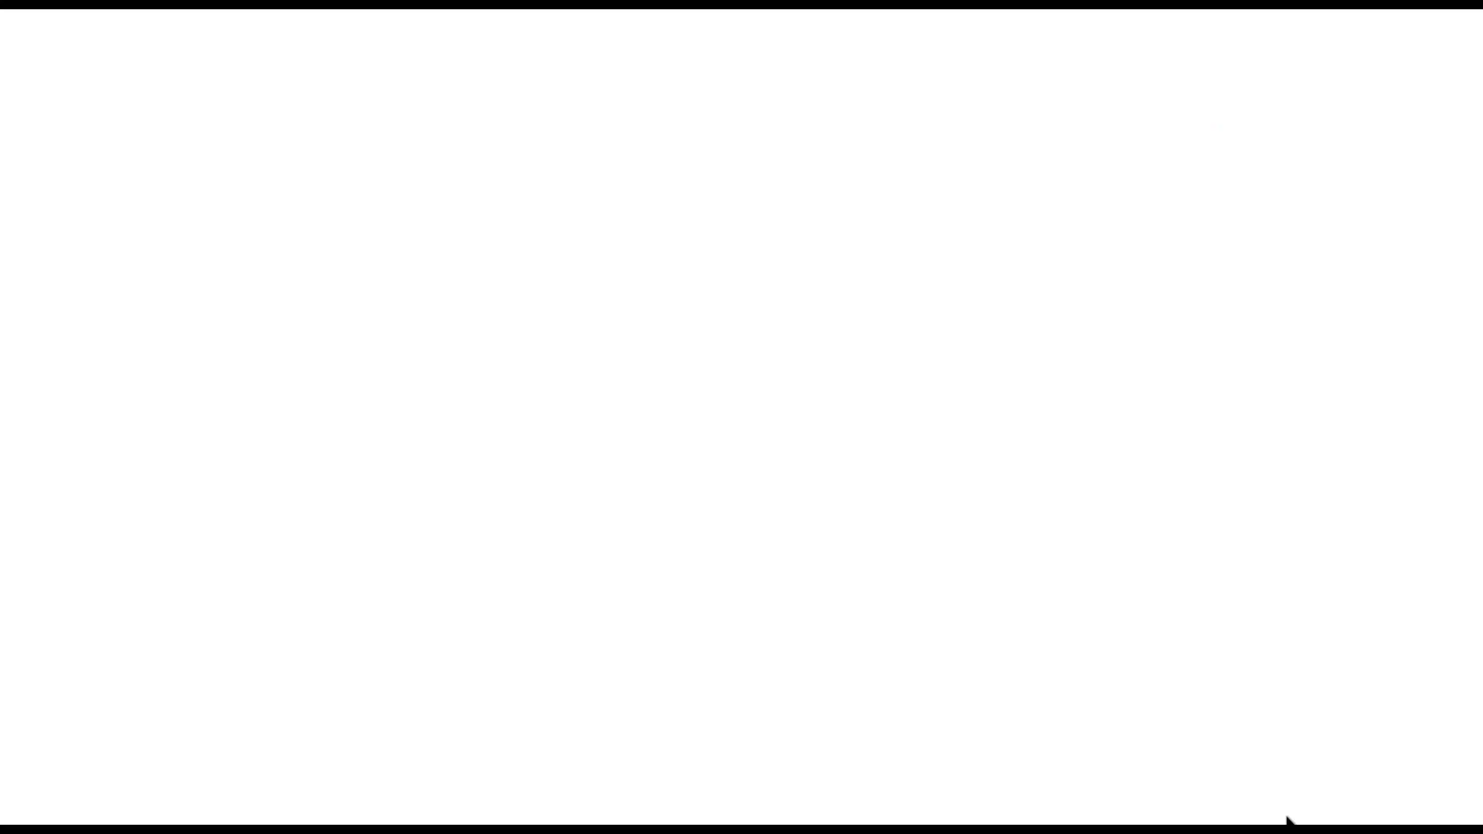
{"action": "right_click", "coordinate": [798, 451]}
{"action": "left_click", "coordinate": [811, 464]}
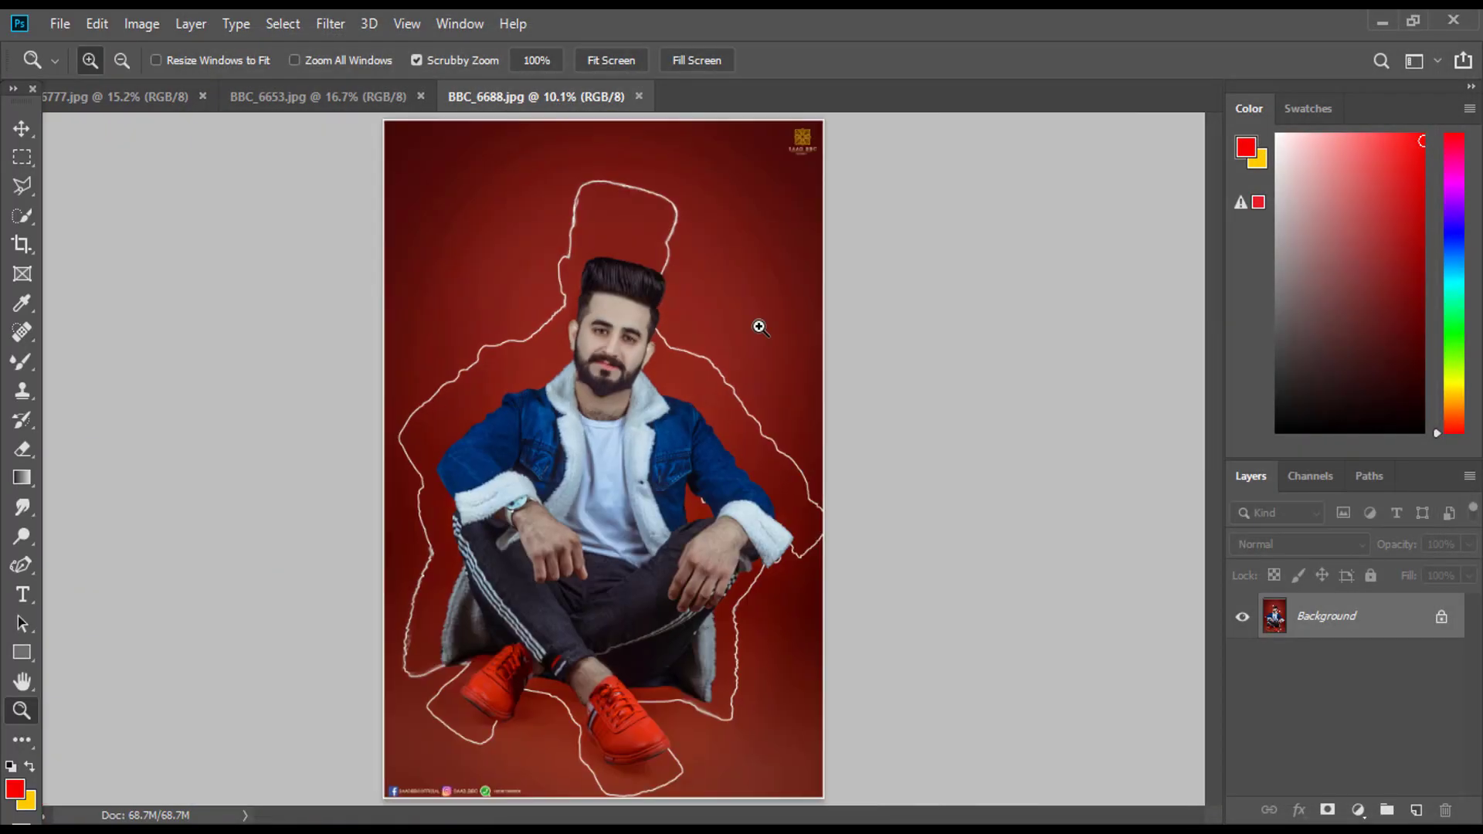
- Close all open photos, minimise Photoshop and select the Camera RAW presets ZIP archive
{"action": "left_click", "coordinate": [639, 96]}
{"action": "key", "text": "ctrl+w"}
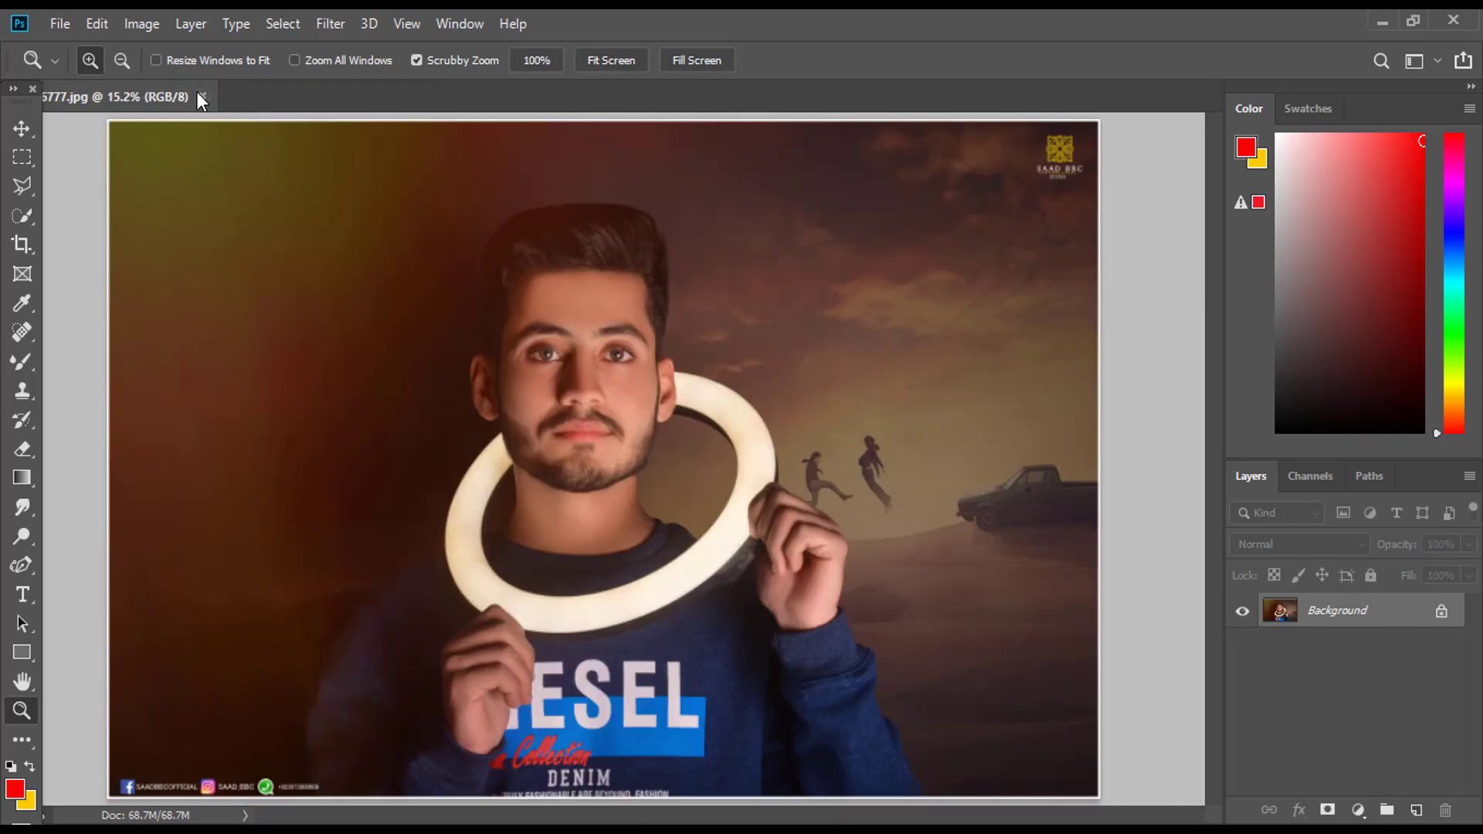
{"action": "left_click", "coordinate": [199, 94]}
{"action": "left_click", "coordinate": [1379, 21]}
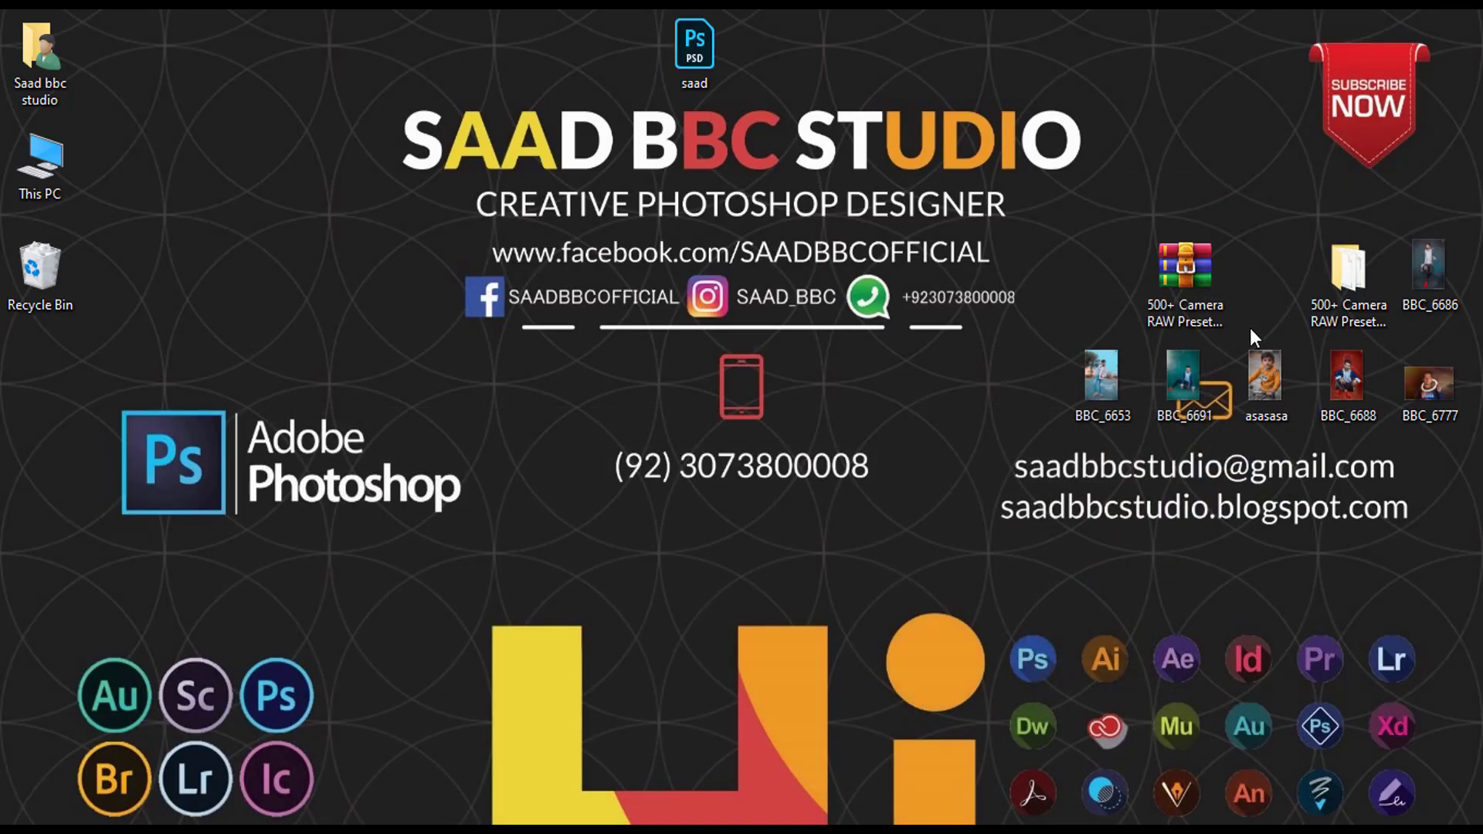
{"action": "left_click", "coordinate": [1194, 293]}
{"action": "mouse_move", "coordinate": [1185, 278]}
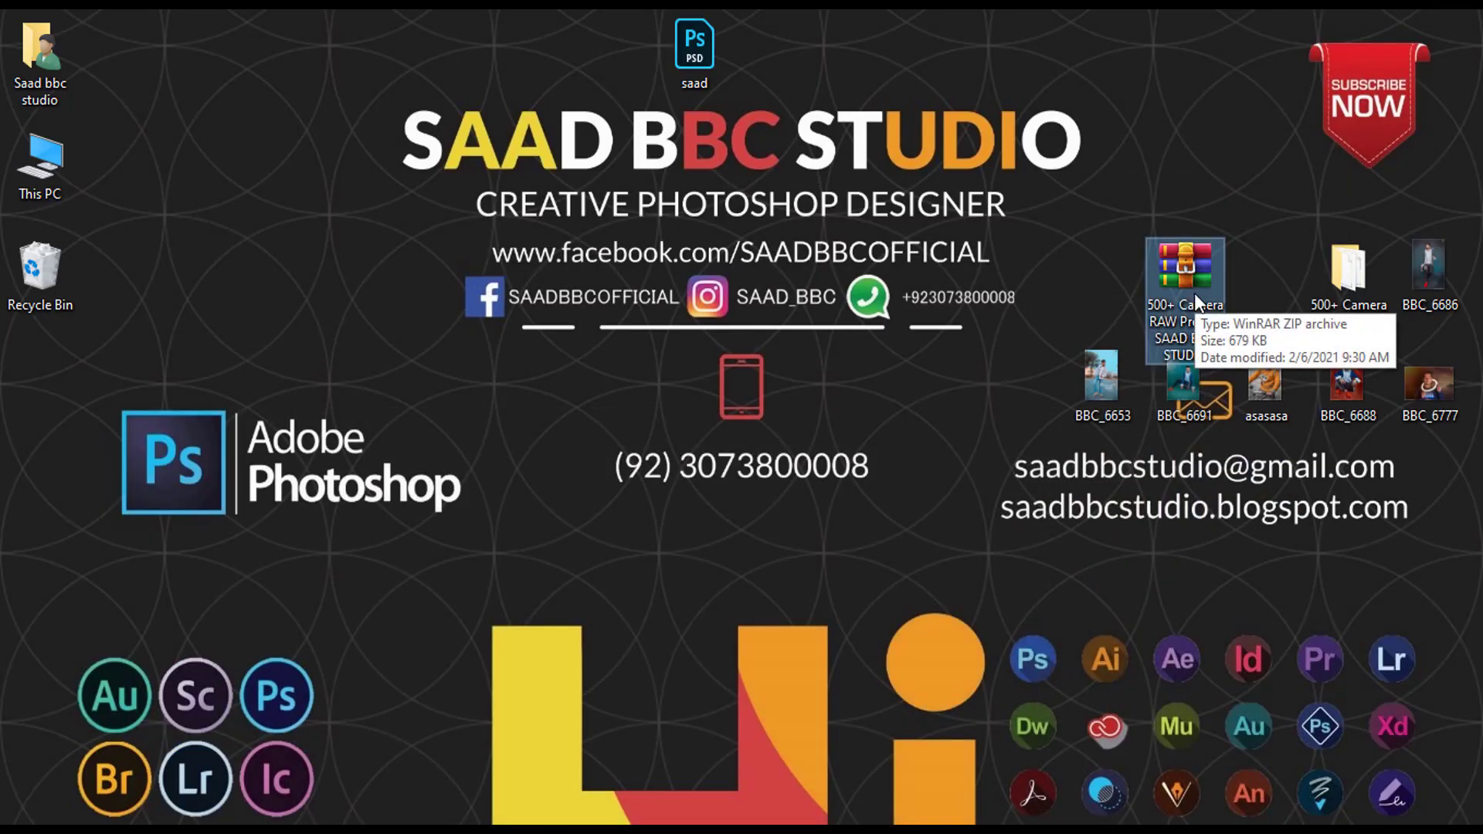